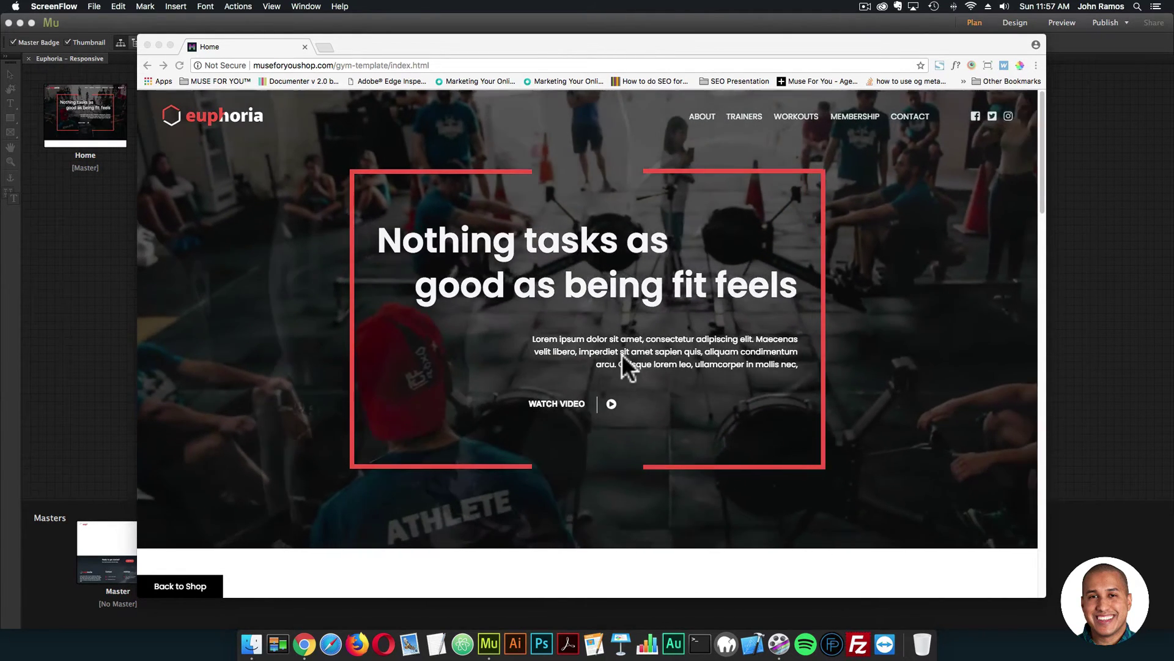
Scroll slightly over the Euphoria home page's hero slideshow.
scroll(554, 367, "down", 1)
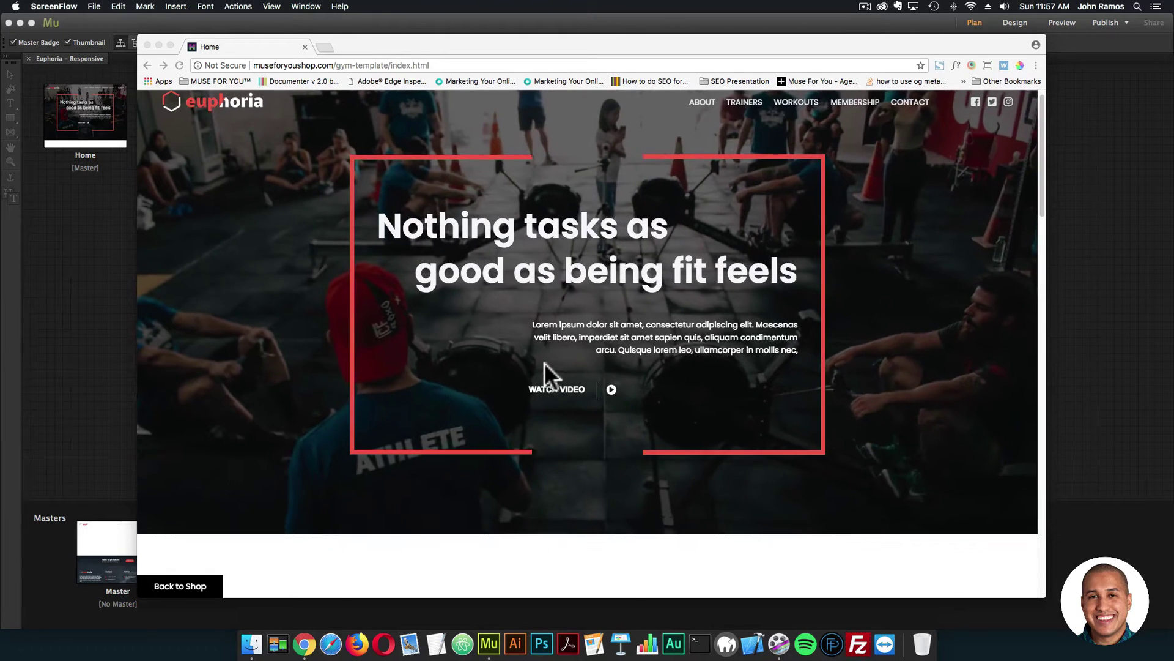
scroll(548, 362, "up", 1)
scroll(581, 306, "down", 3)
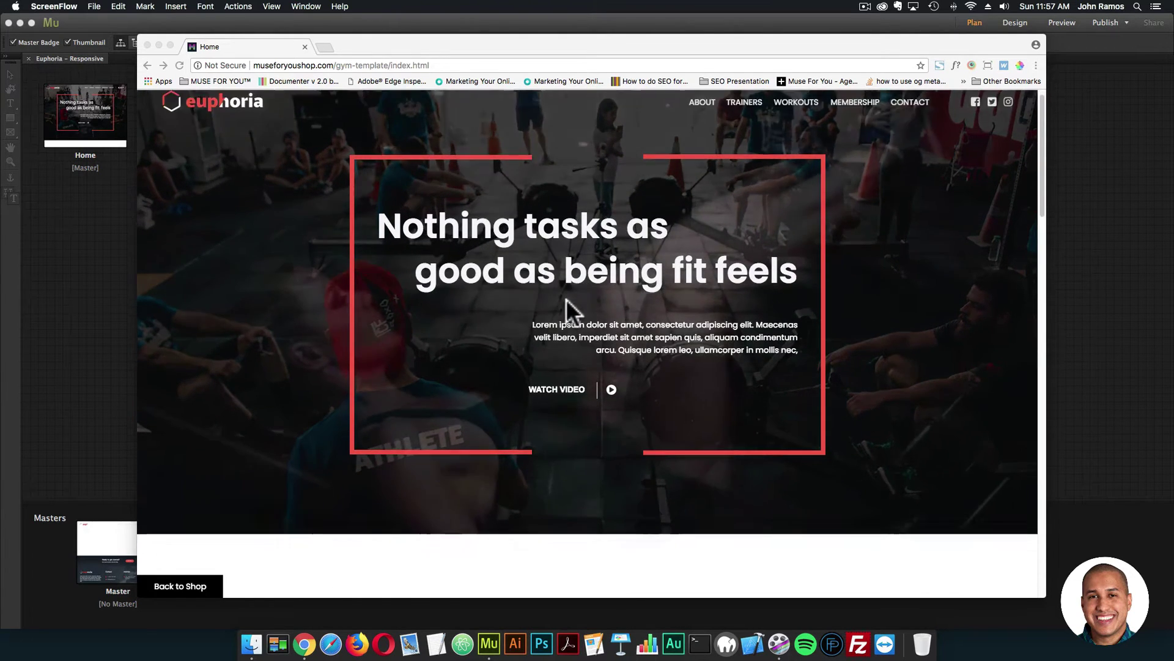
Play the hero's WATCH VIDEO promo in its lightbox, pause it, and close the lightbox.
left_click(614, 353)
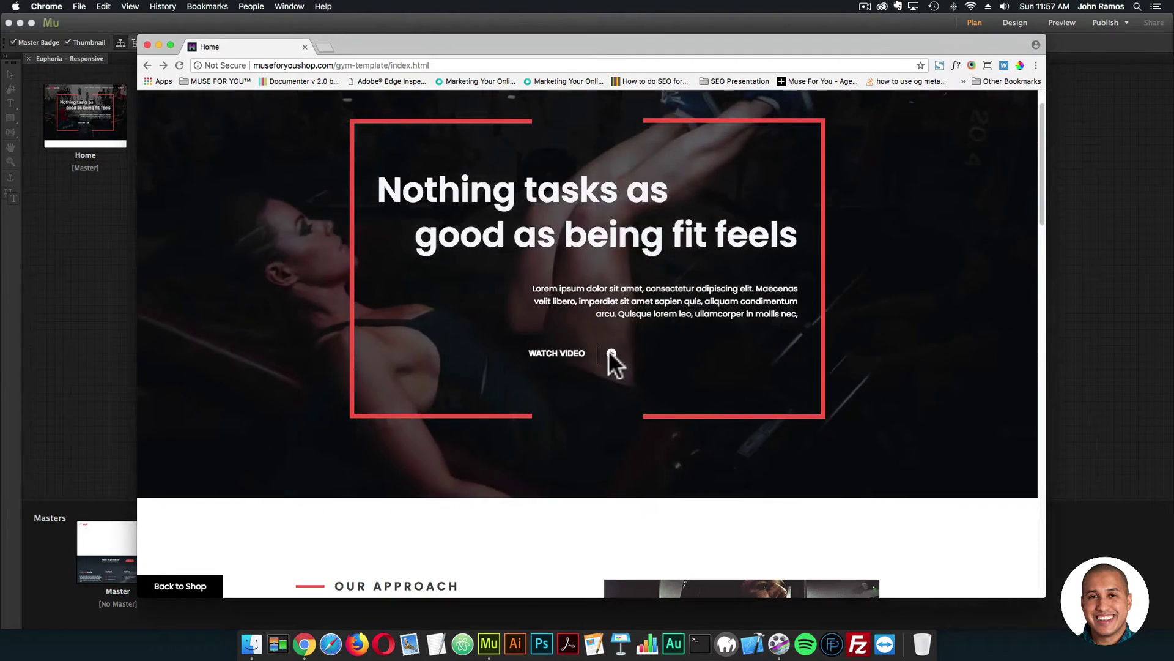
left_click(608, 352)
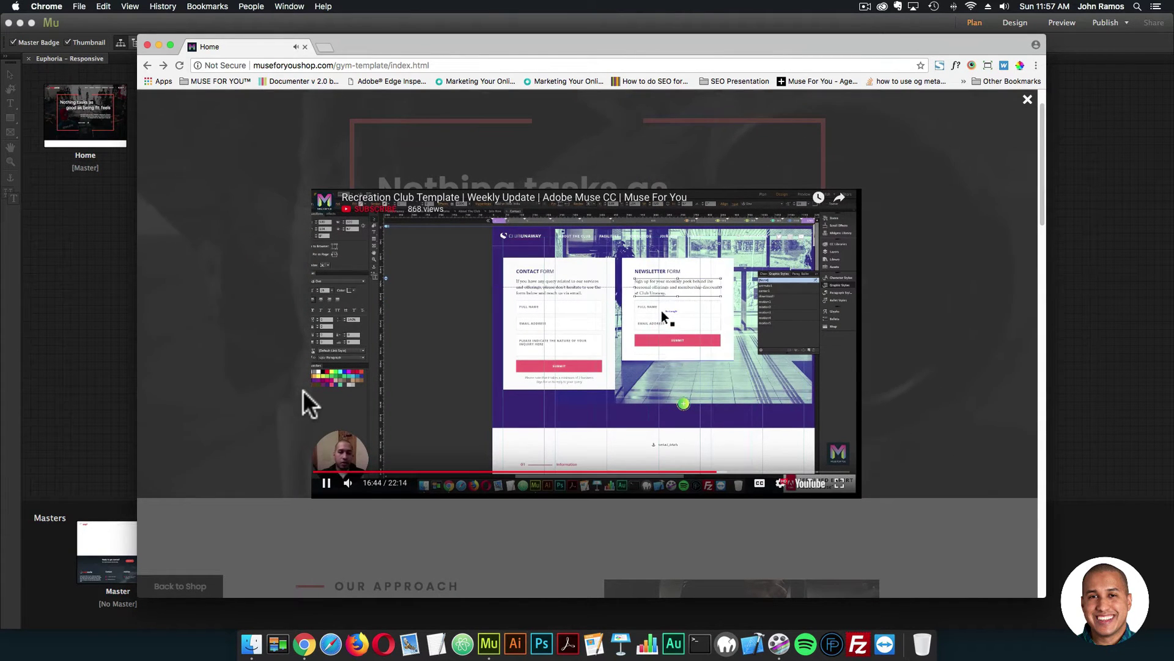
left_click(328, 485)
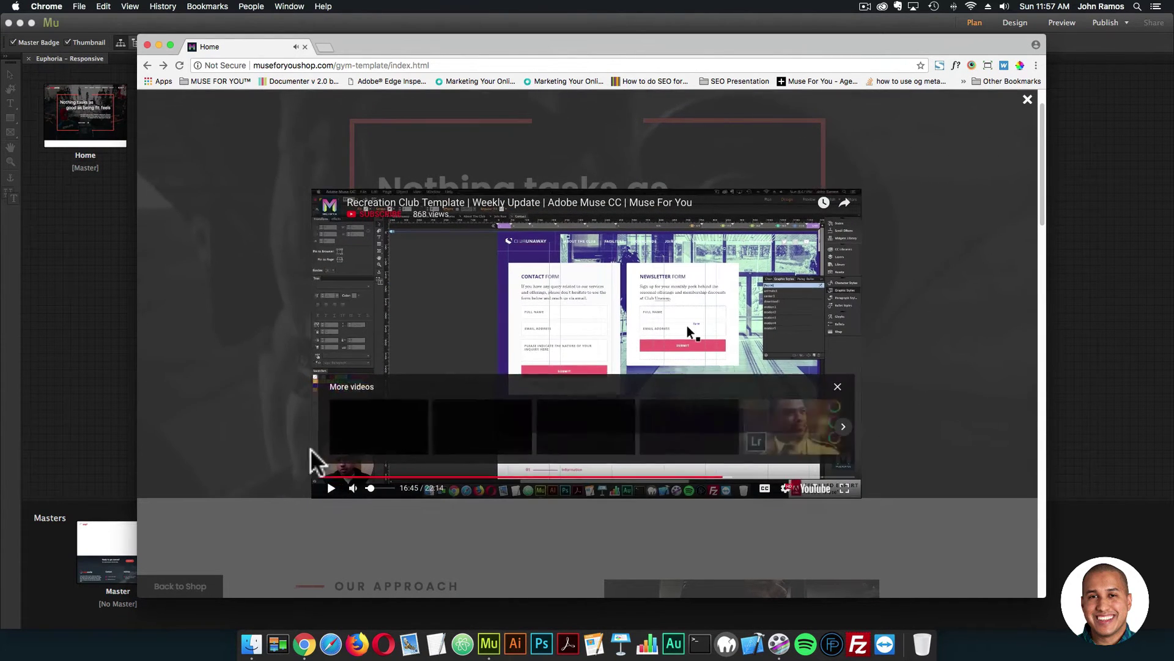
left_click(314, 148)
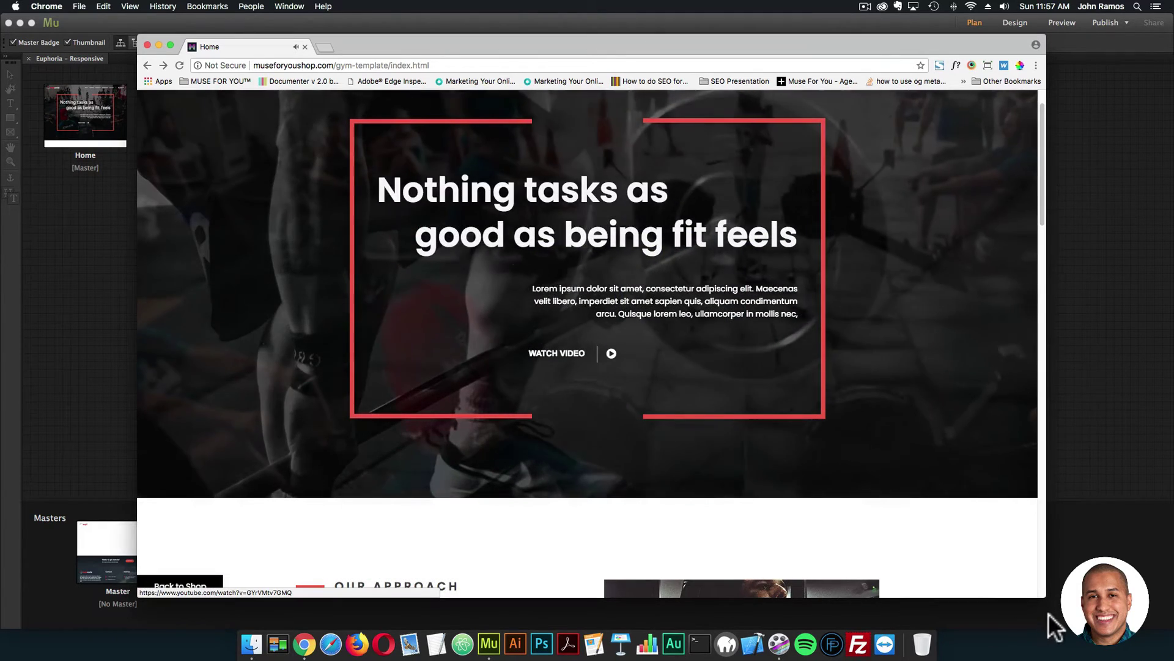
scroll(905, 498, "up", 2)
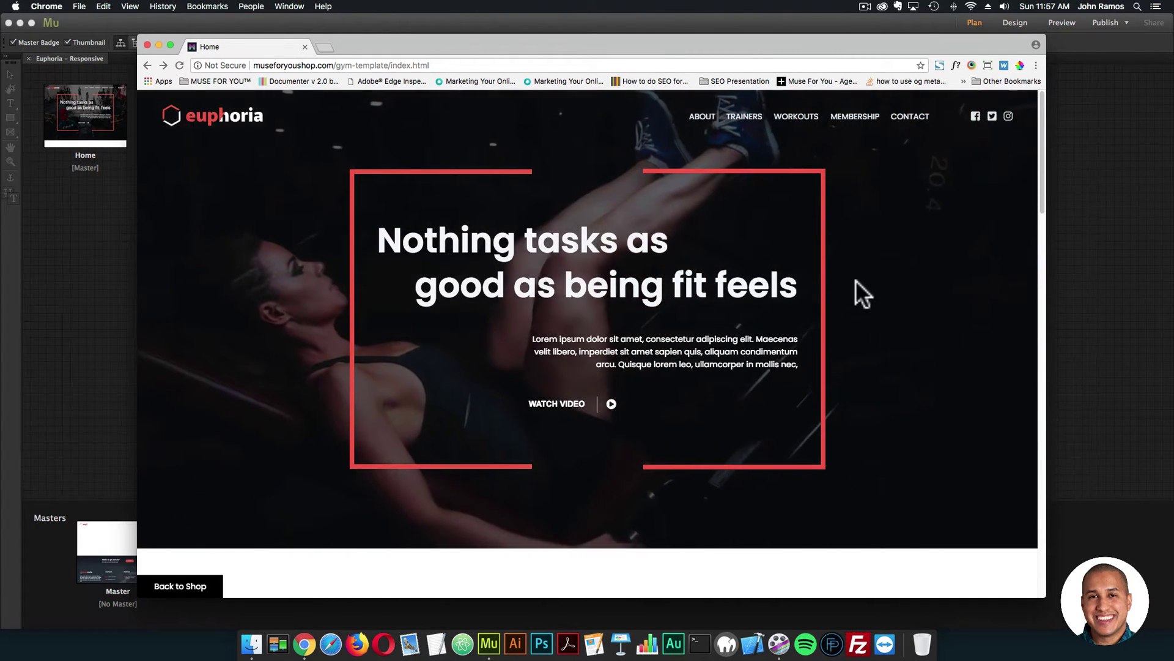
Scroll down the home page past the Our Approach section.
scroll(844, 291, "down", 1)
scroll(835, 283, "down", 6)
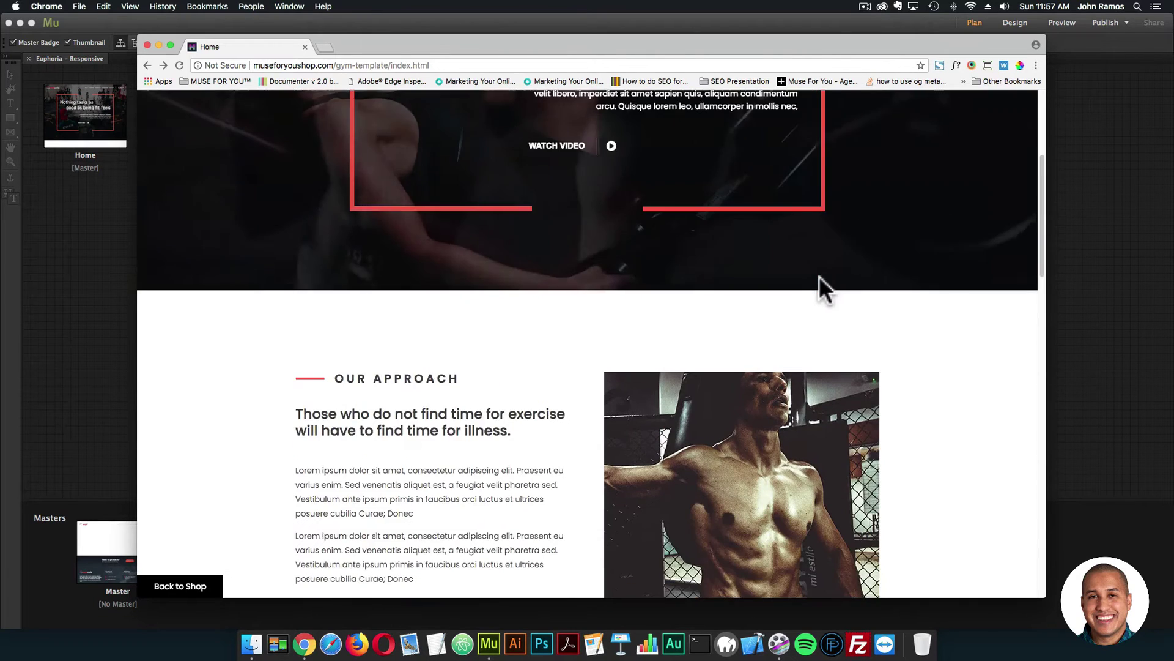
scroll(814, 285, "down", 1)
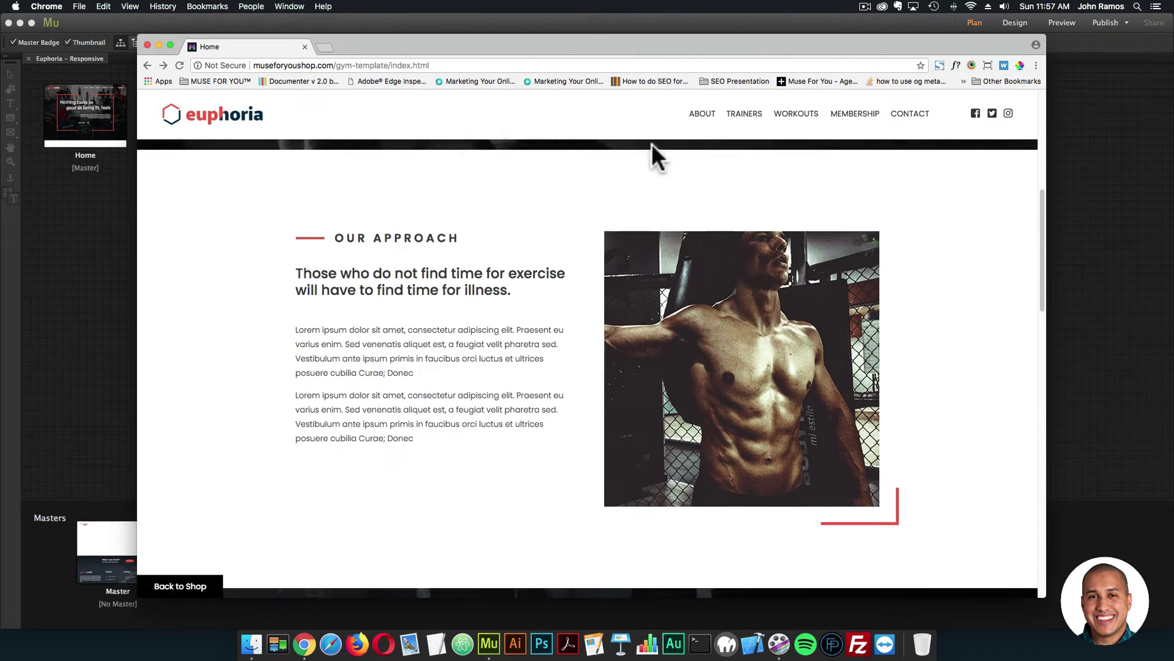
scroll(703, 197, "up", 7)
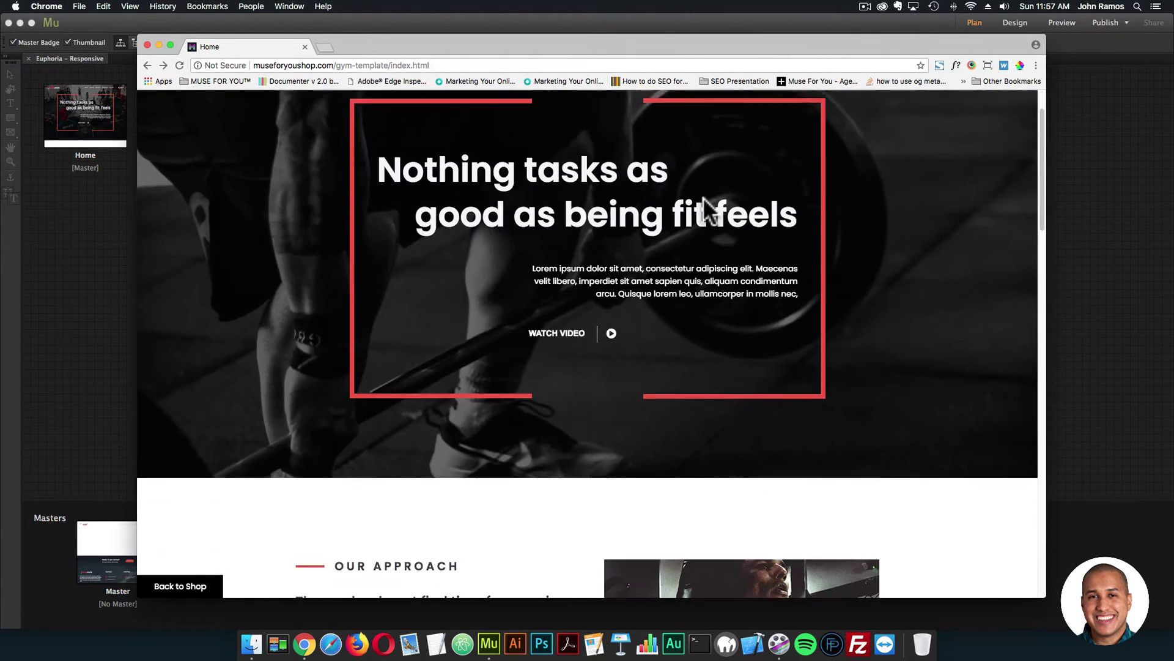
scroll(702, 197, "down", 5)
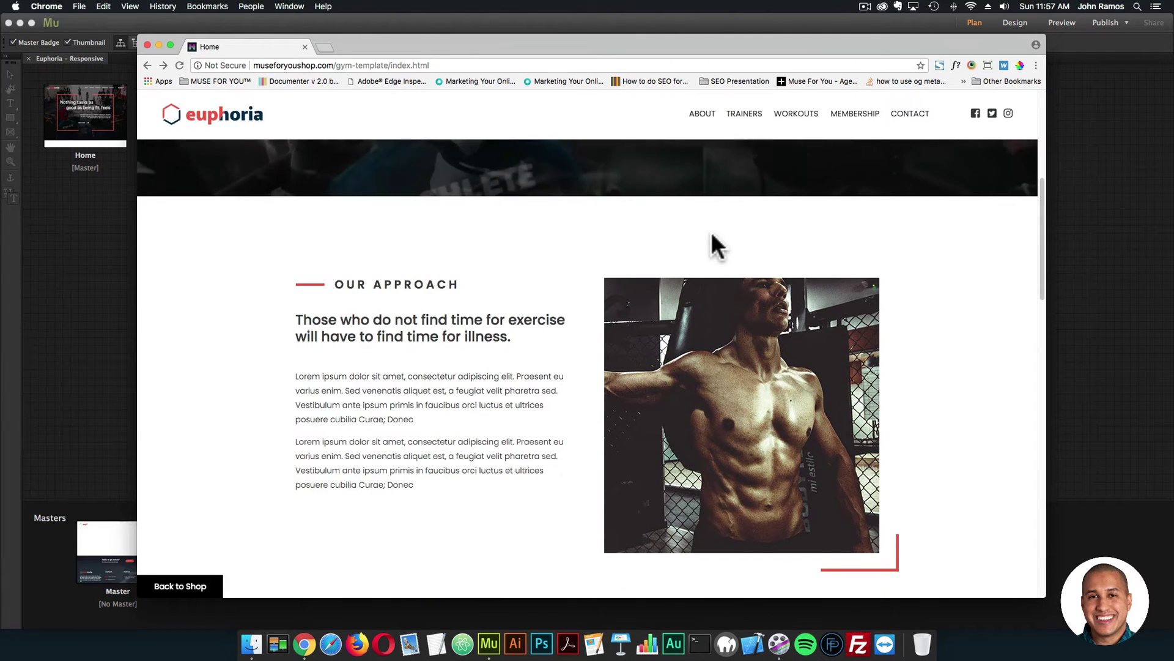
scroll(713, 247, "down", 2)
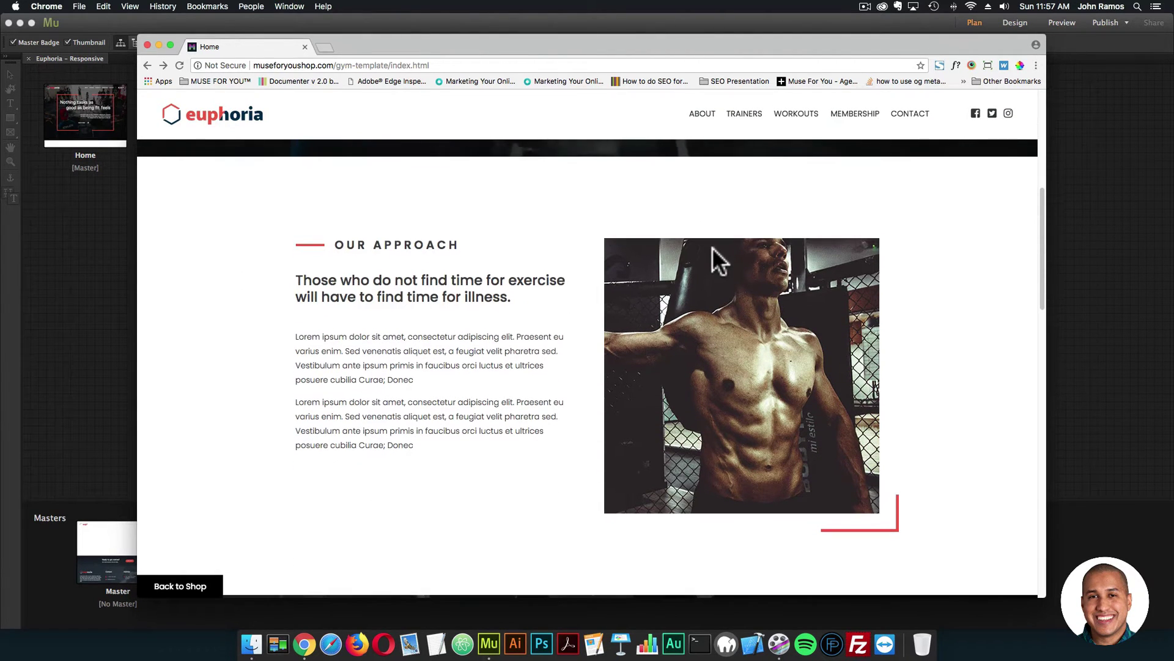
scroll(712, 248, "down", 2)
scroll(716, 298, "down", 1)
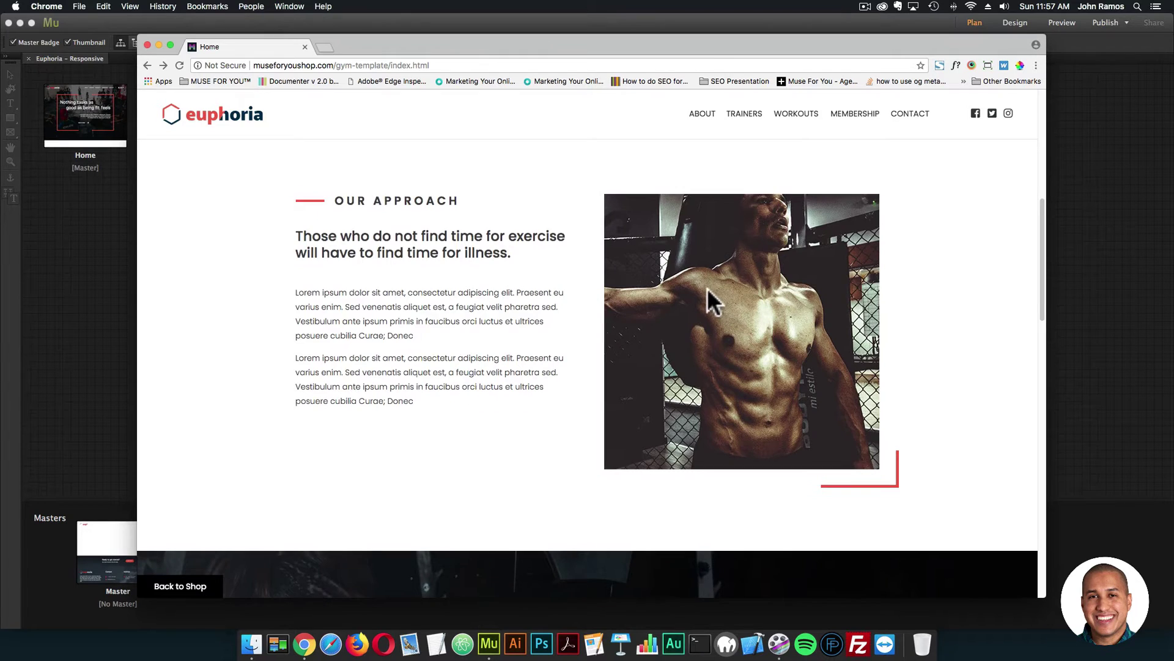
scroll(715, 298, "down", 10)
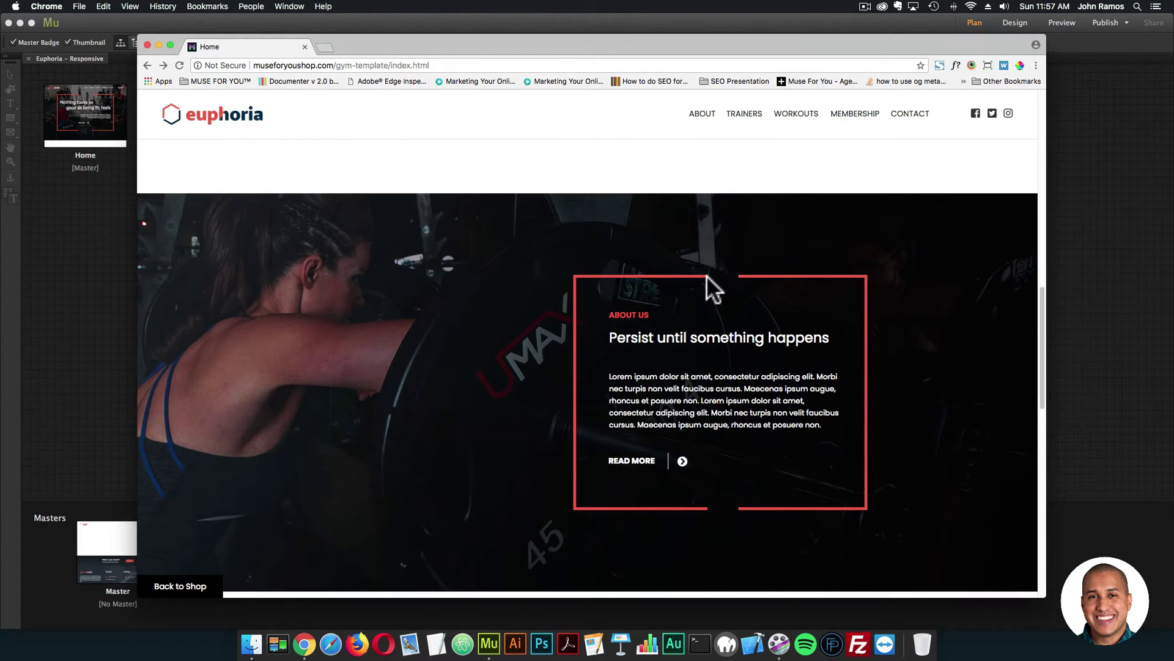
Scroll to the Our Workouts grid, then play and close the Body Building video lightbox.
scroll(706, 276, "down", 3)
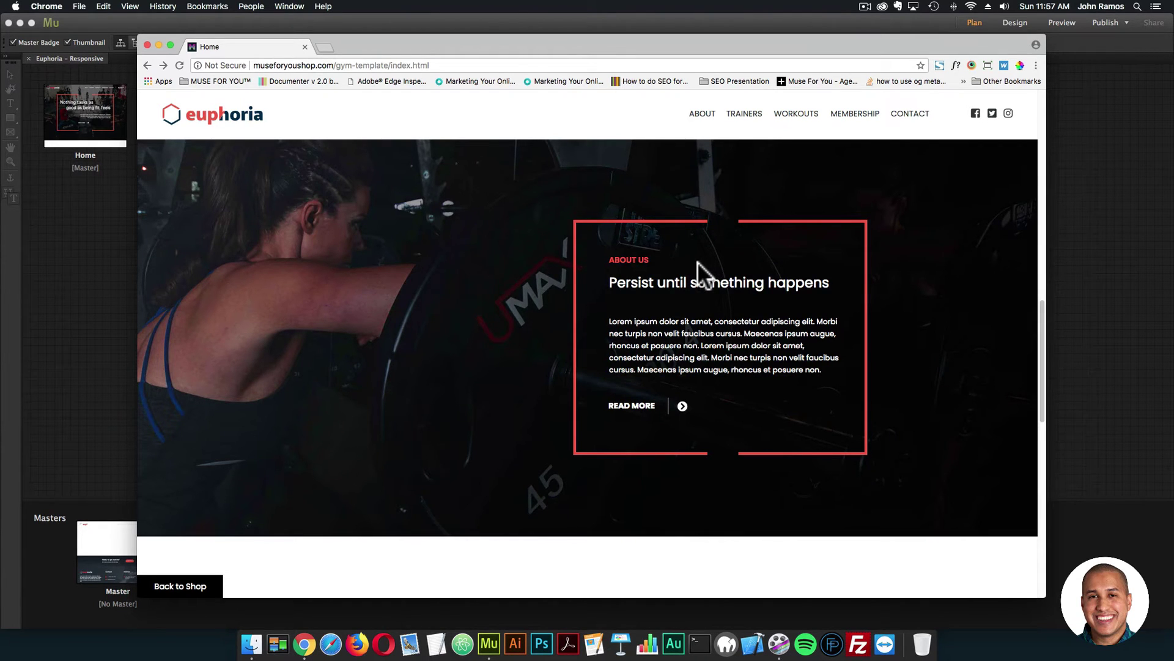
scroll(701, 273, "up", 1)
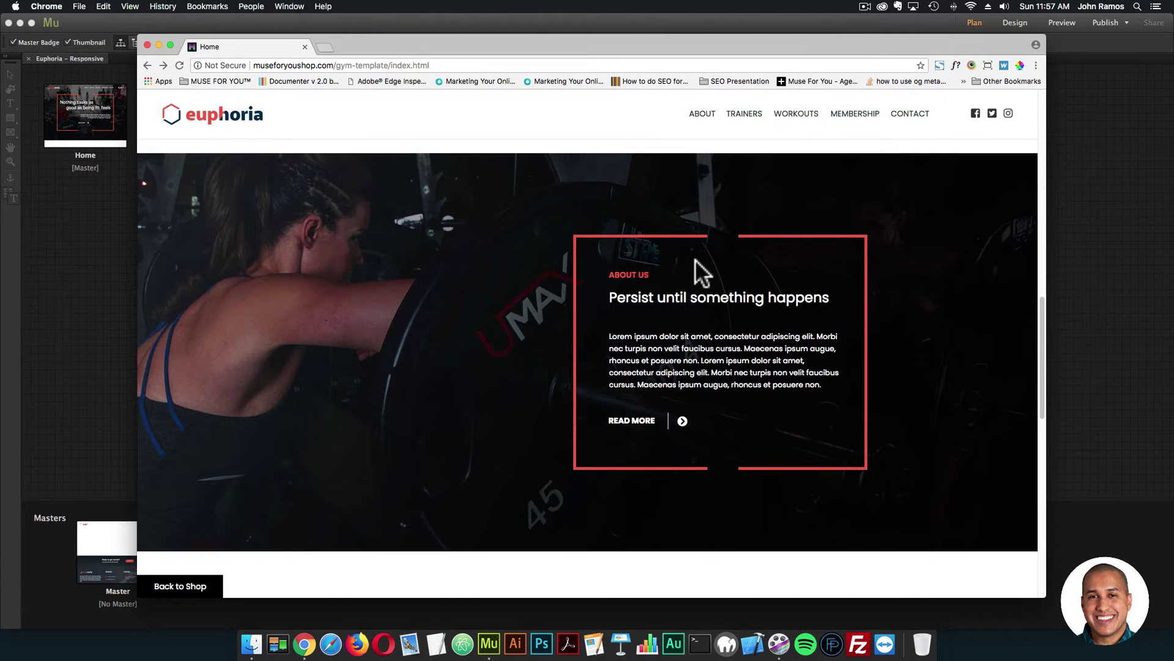
scroll(658, 362, "down", 3)
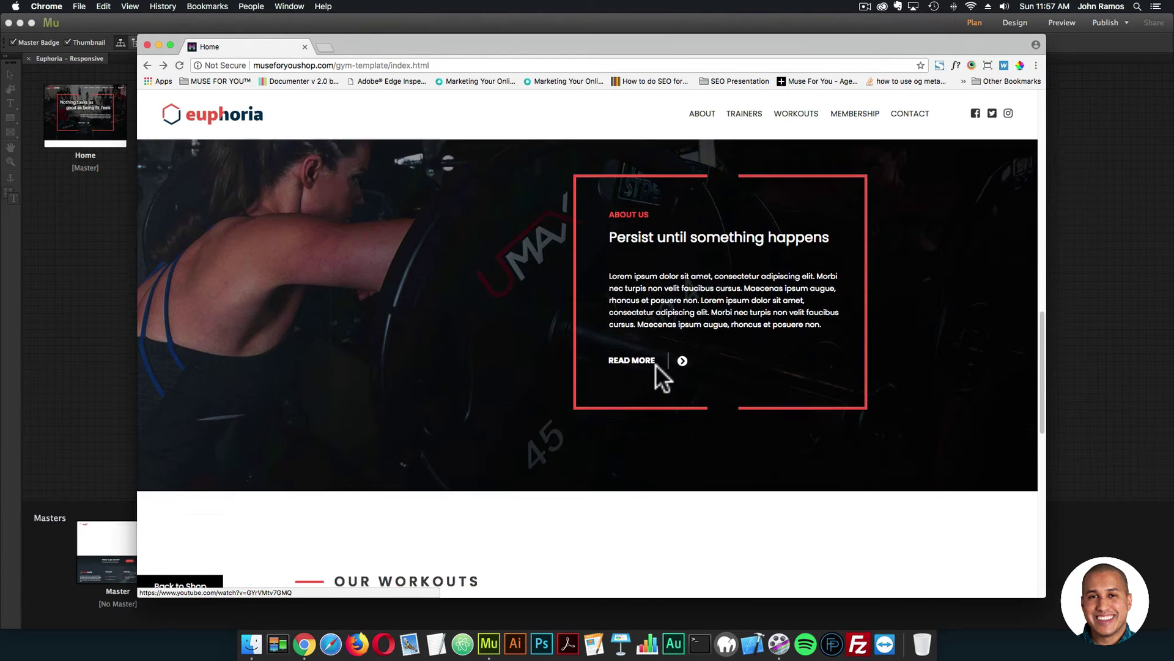
scroll(659, 358, "down", 5)
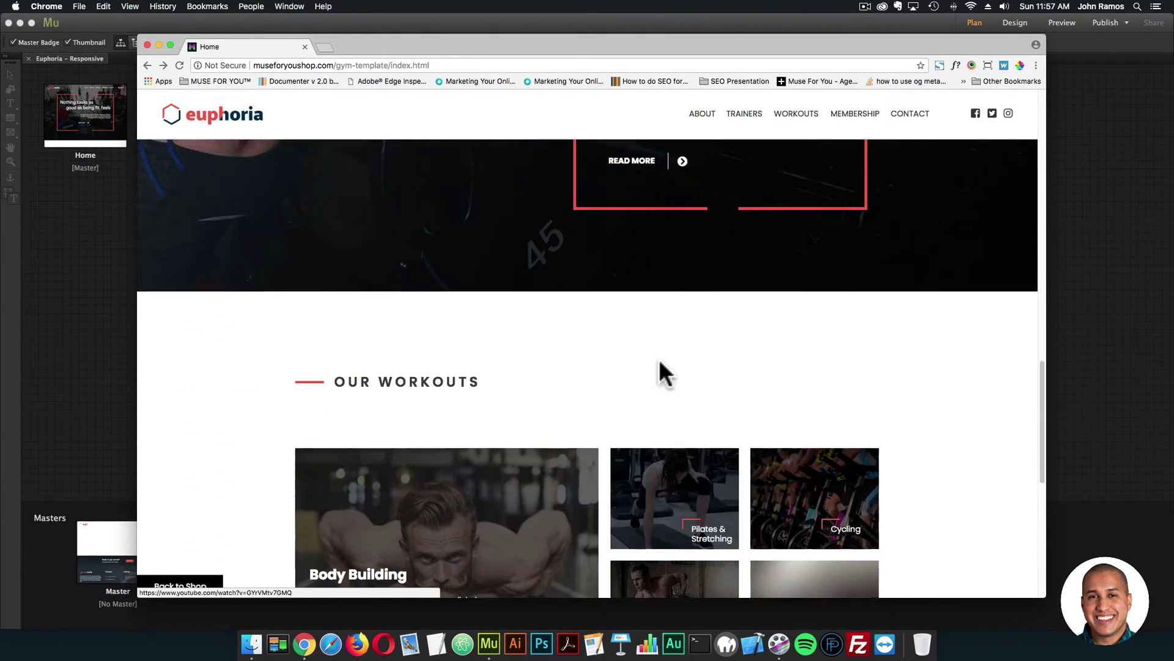
left_click(536, 504)
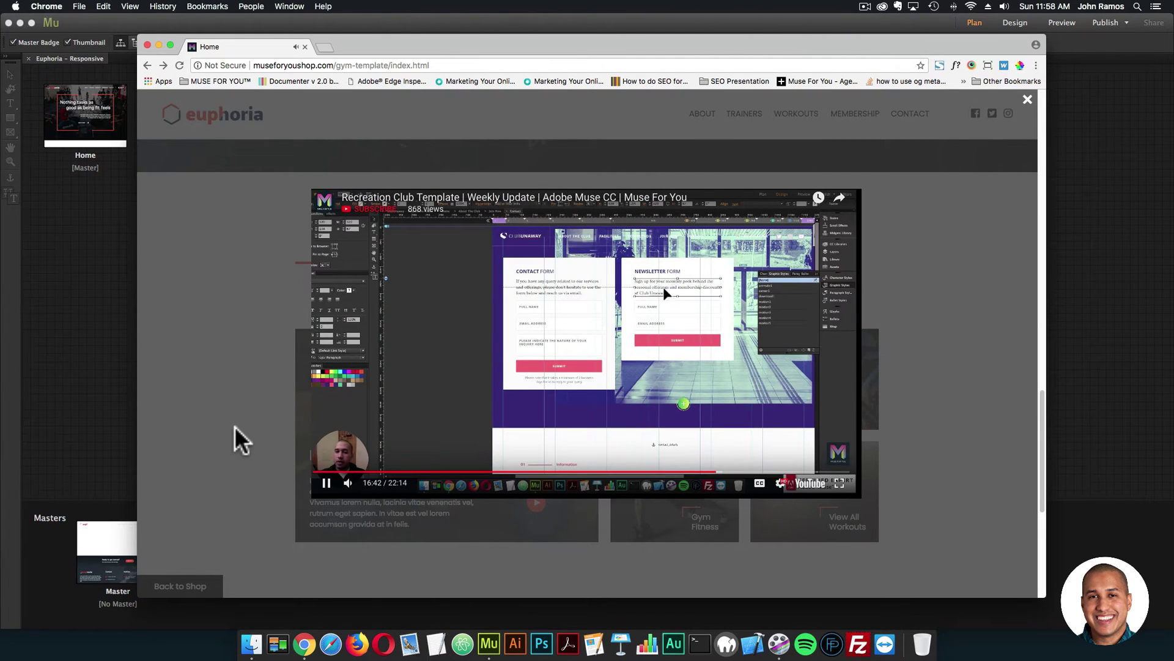
left_click(233, 420)
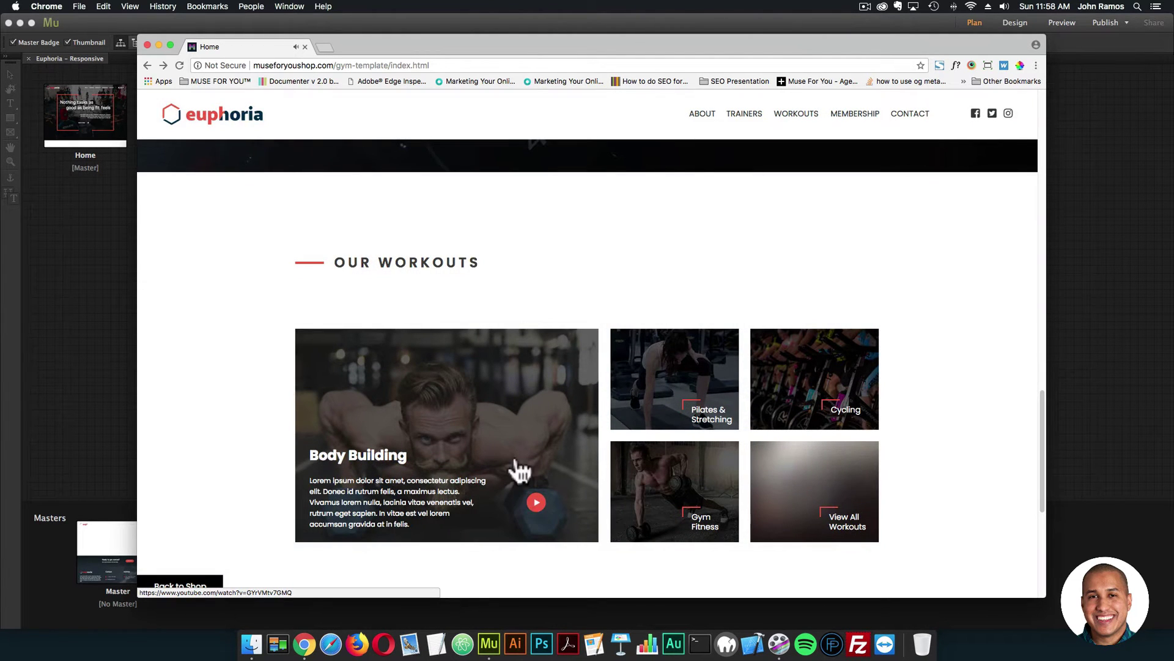
Review the Ready to get started banner and footer at the bottom of the home page.
scroll(520, 464, "down", 3)
scroll(608, 380, "down", 3)
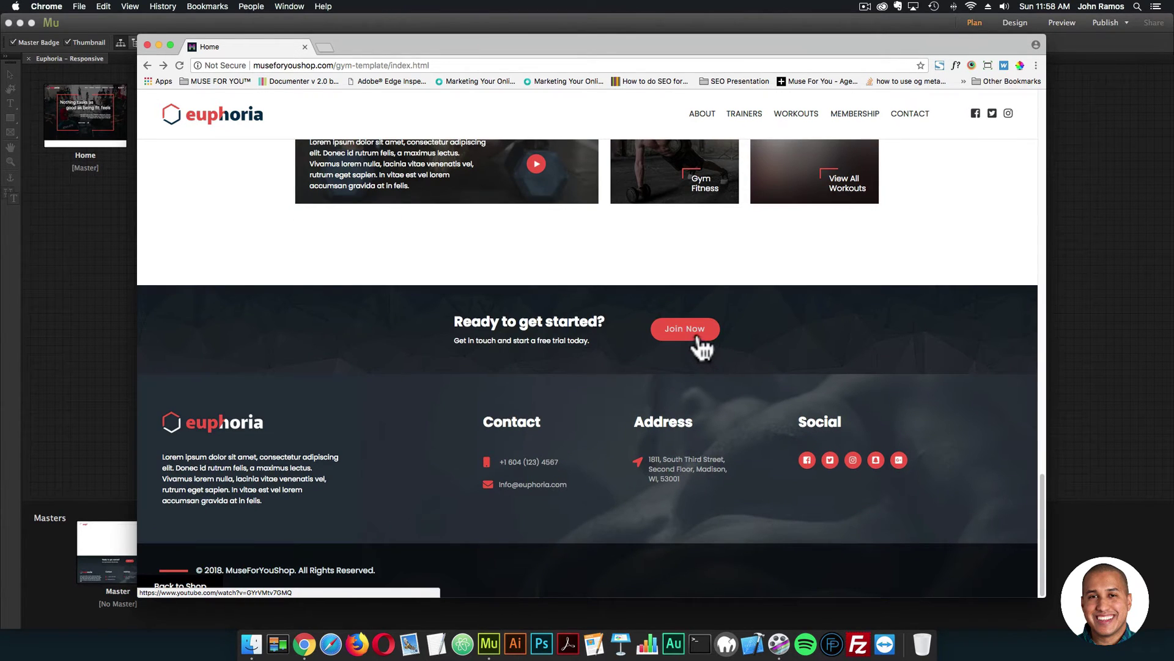
scroll(532, 437, "up", 10)
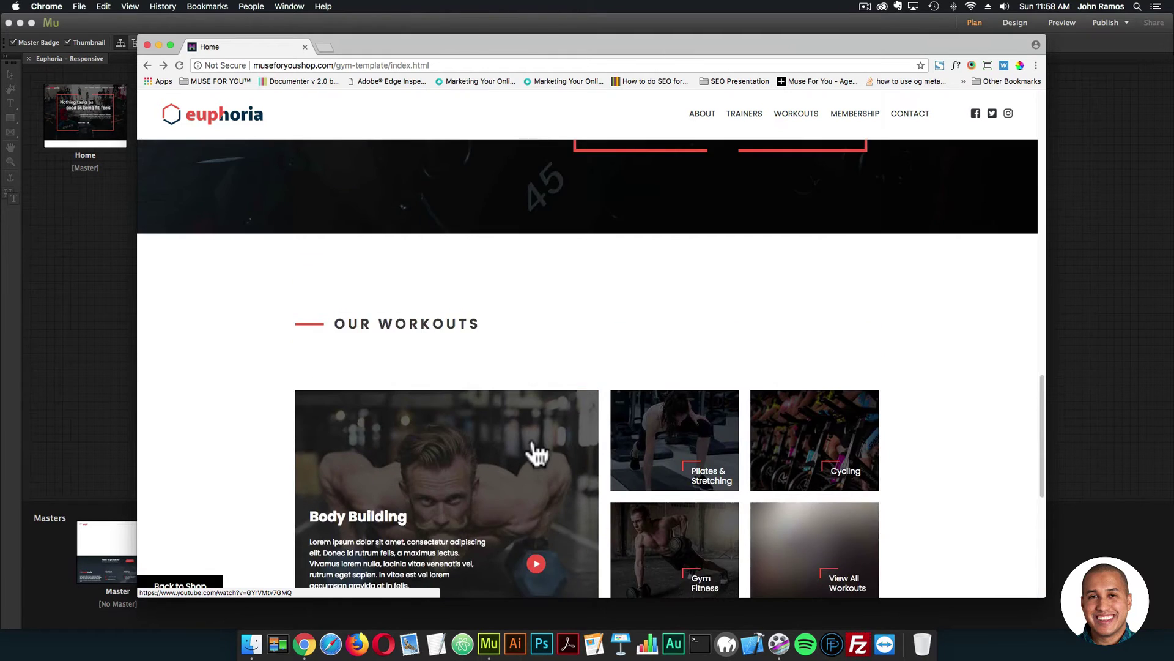
scroll(662, 428, "up", 2)
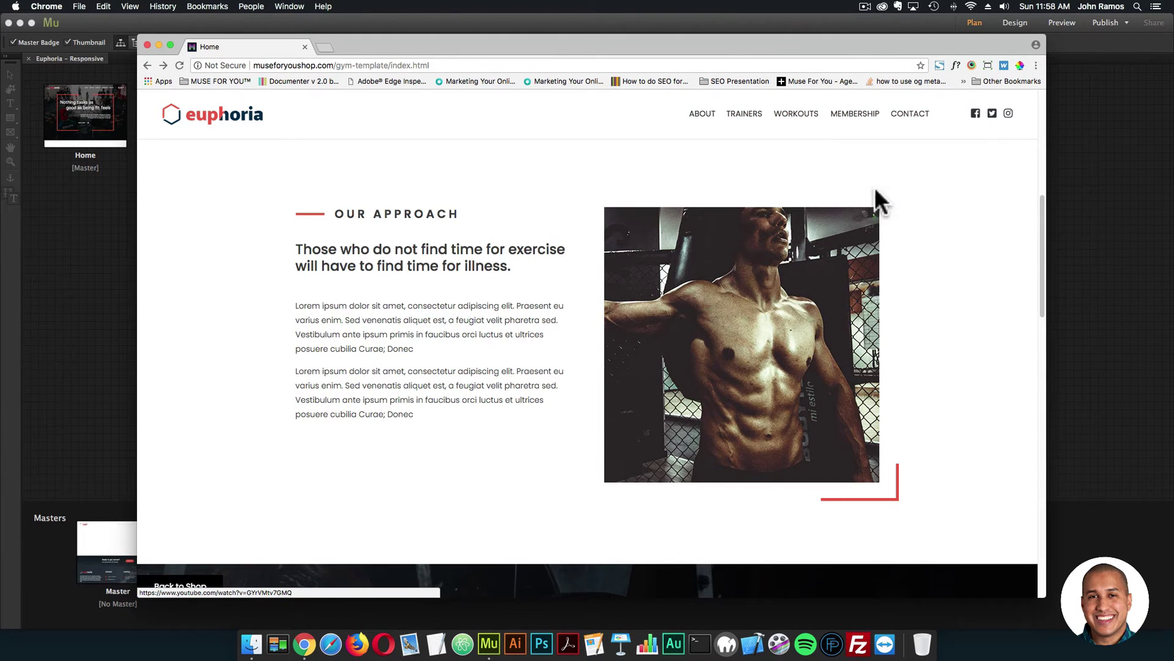
scroll(816, 211, "up", 8)
scroll(814, 214, "down", 20)
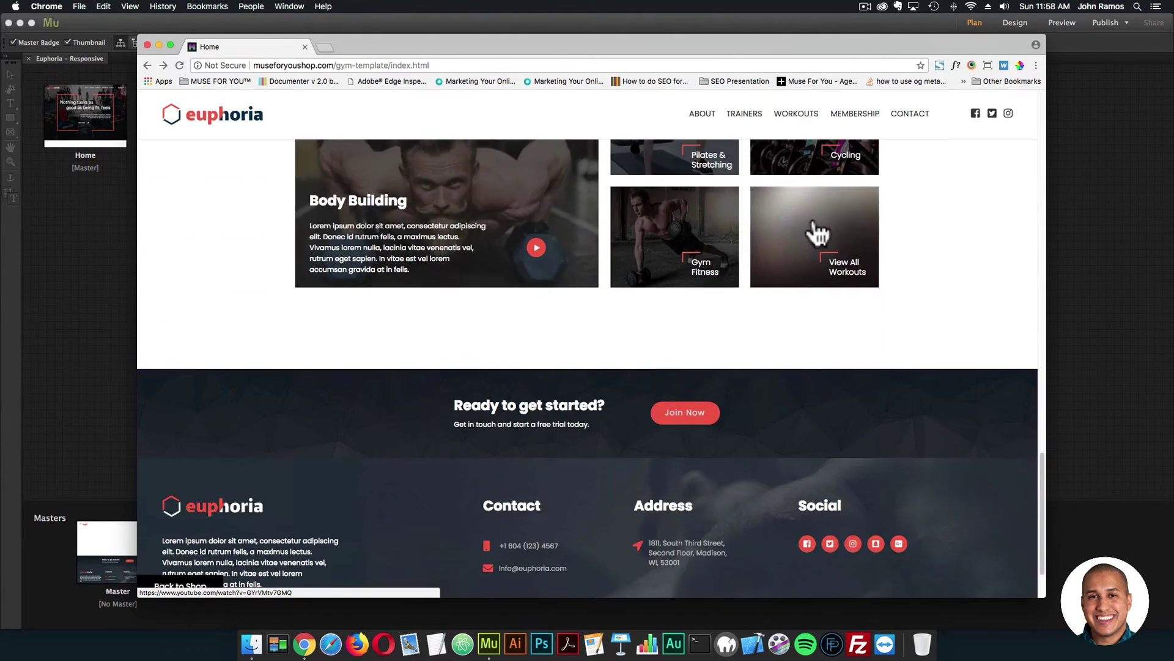
scroll(816, 232, "down", 3)
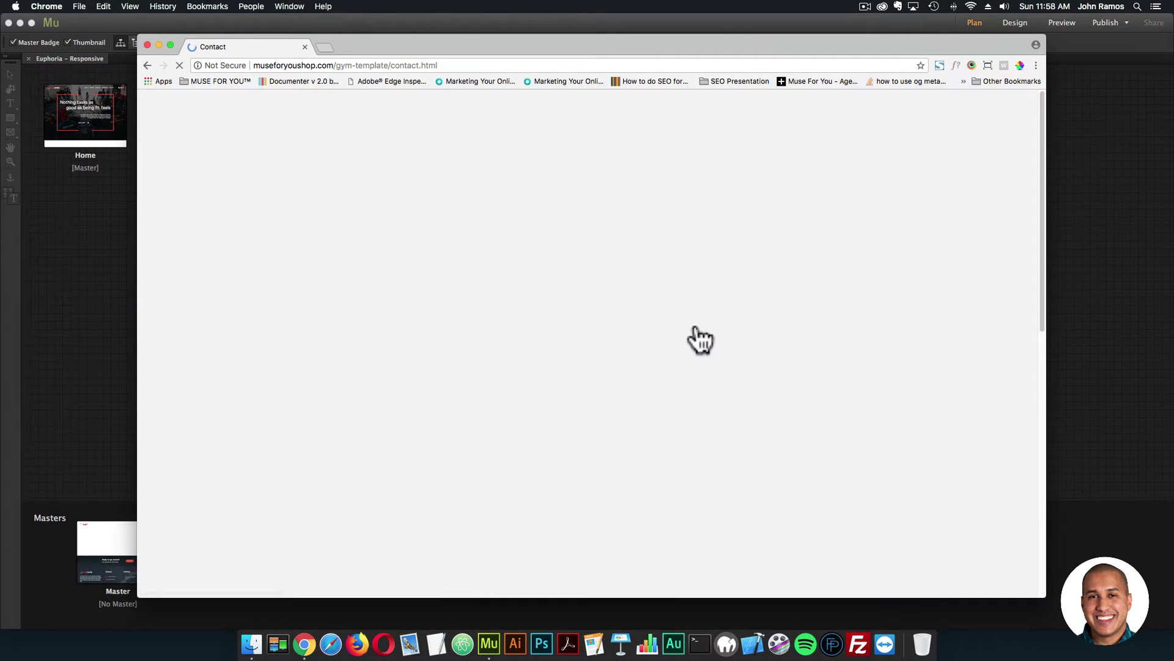
Scroll the home page and open the Membership page from the navigation.
scroll(681, 321, "down", 15)
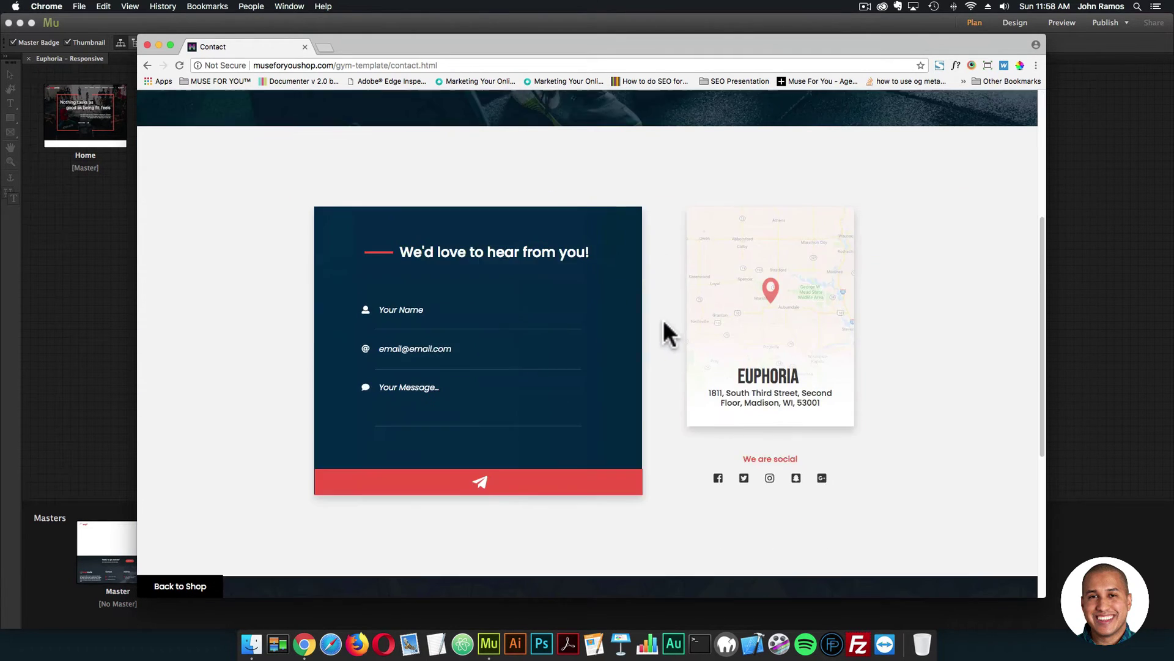
scroll(650, 314, "down", 3)
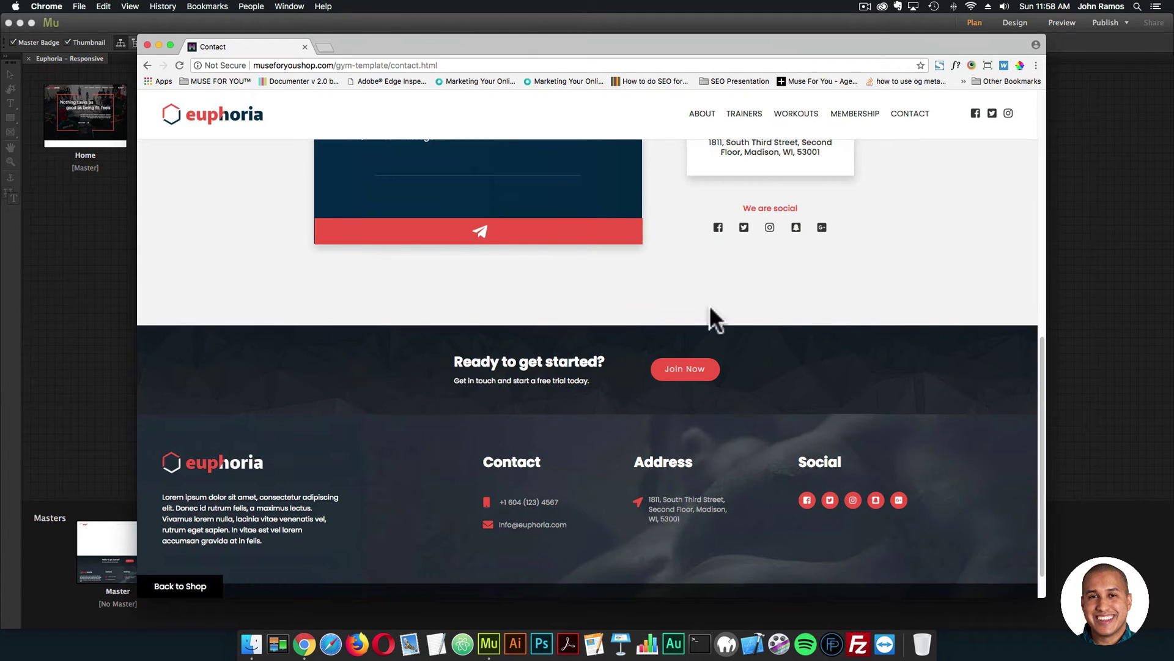
scroll(817, 310, "up", 14)
scroll(841, 245, "down", 4)
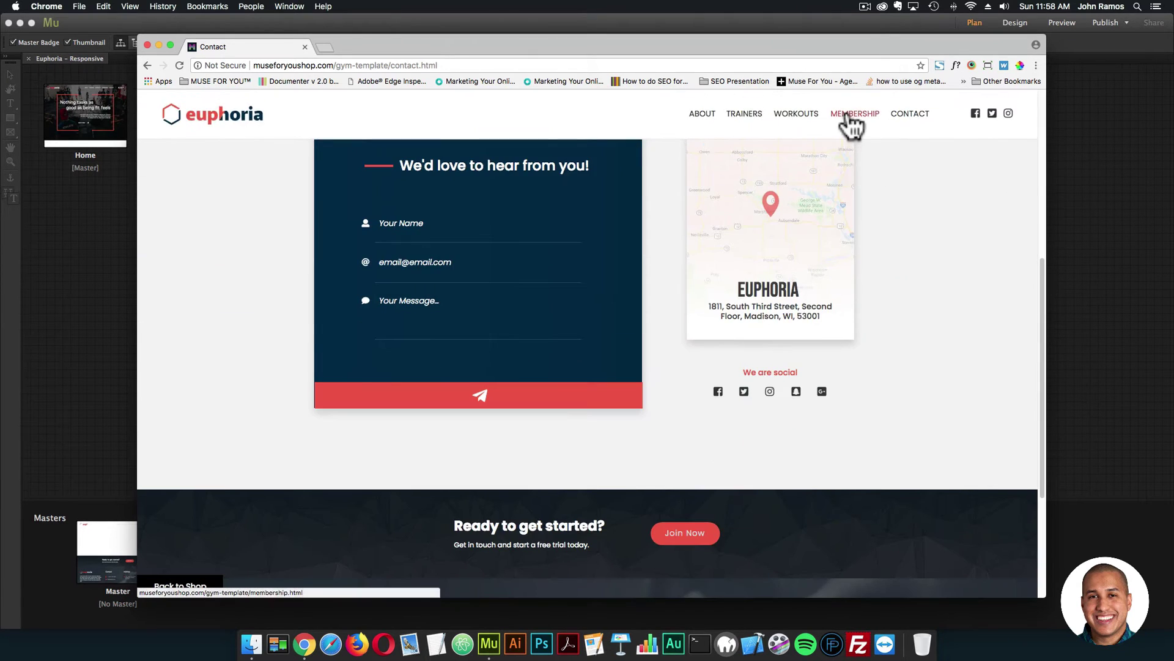
left_click(854, 118)
Scroll the Membership page, then return from the MINDBODY site to it.
scroll(587, 404, "down", 5)
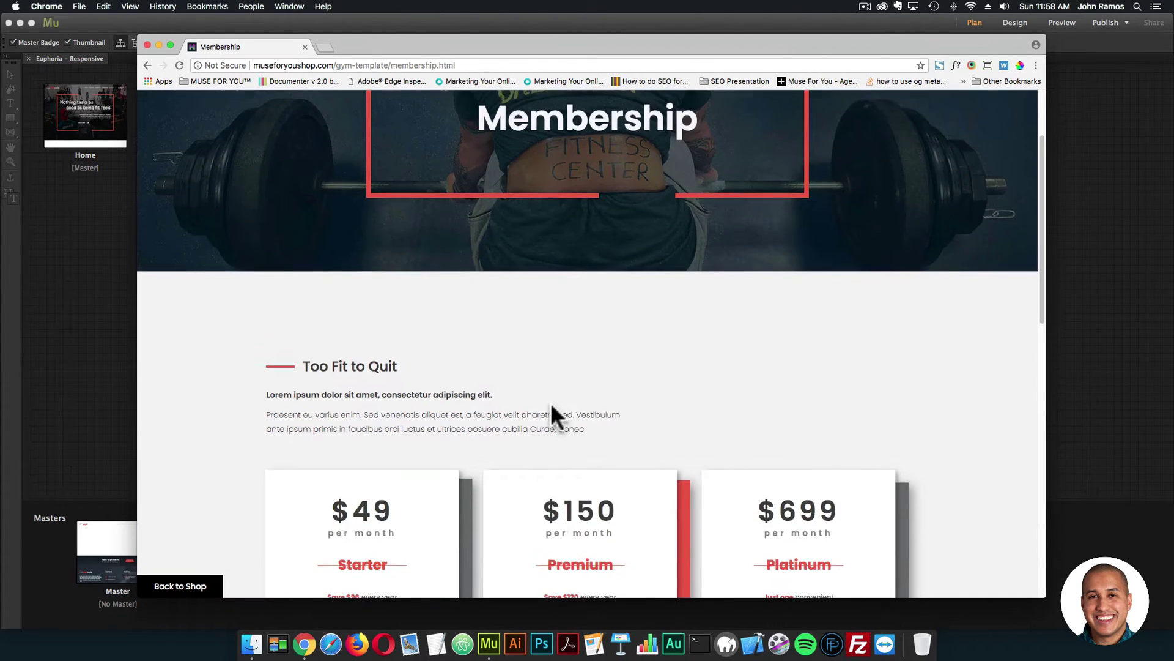
scroll(553, 386, "down", 1)
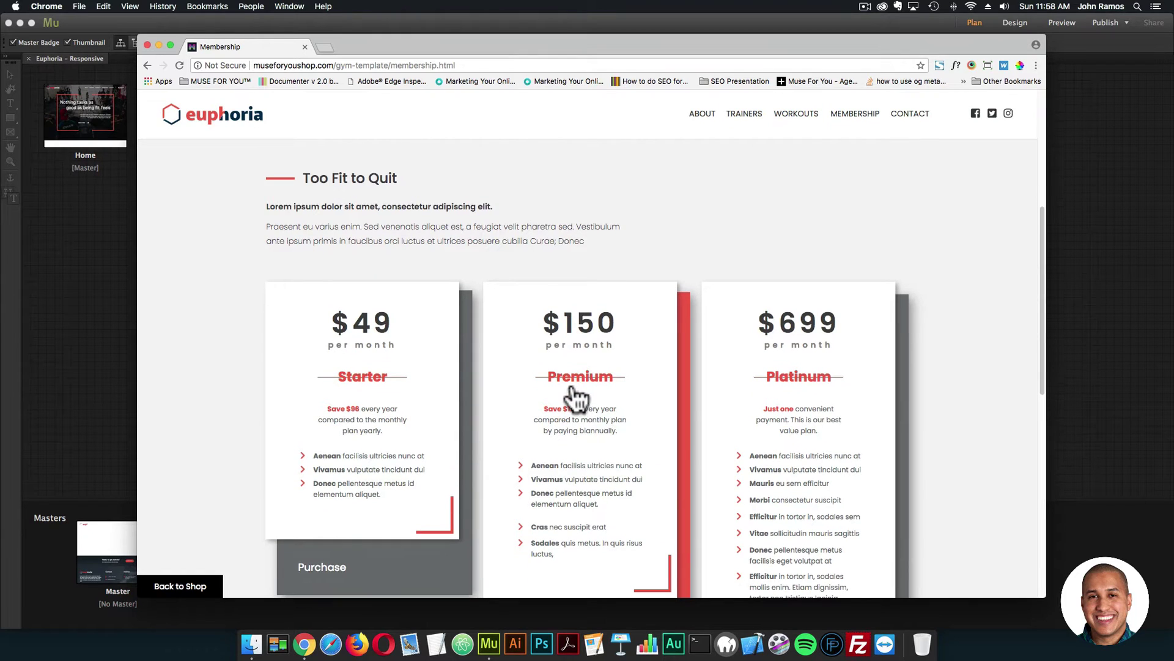
scroll(566, 398, "down", 3)
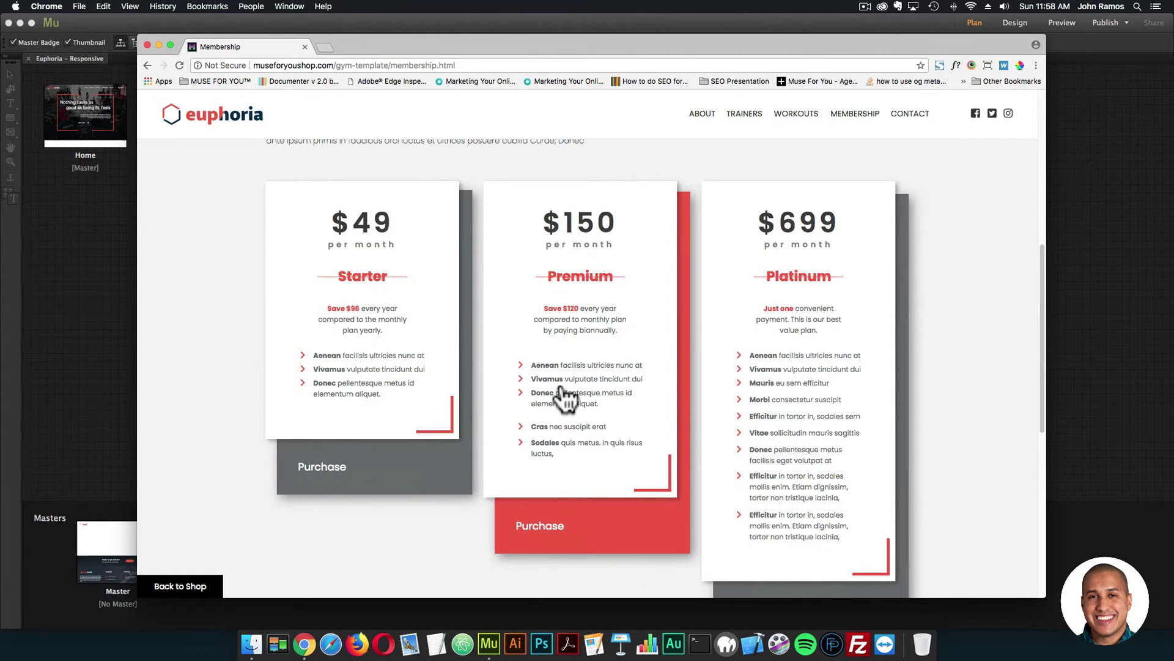
scroll(566, 399, "down", 2)
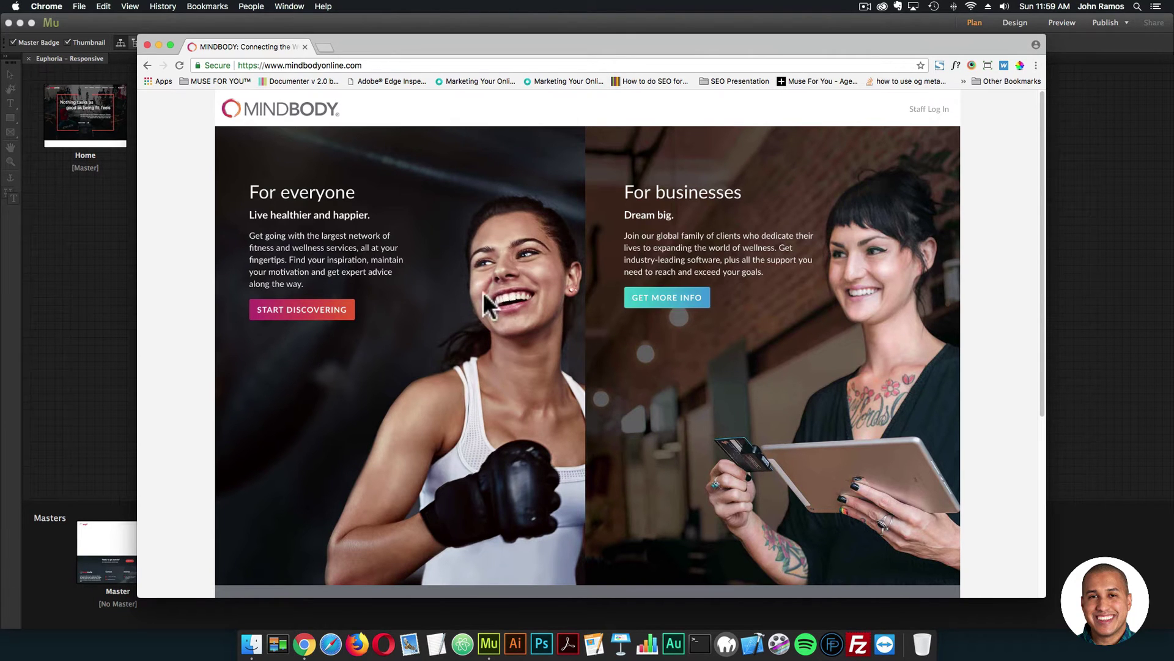
left_click(147, 64)
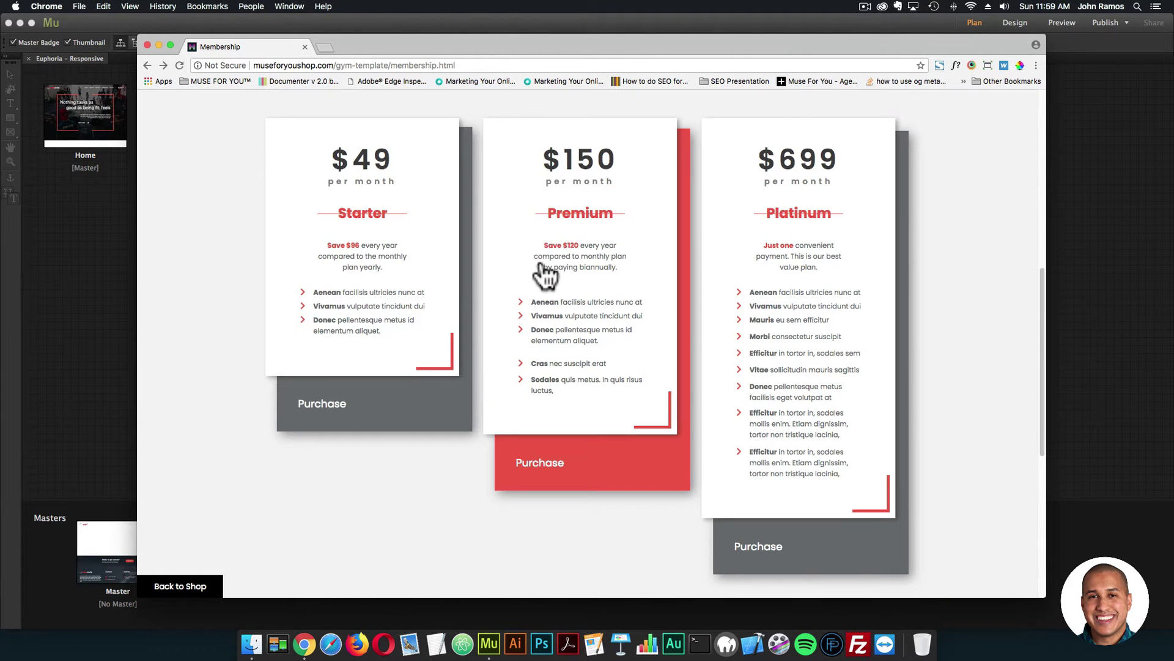
Review the Membership pricing plan cards.
scroll(543, 271, "down", 3)
scroll(765, 346, "up", 3)
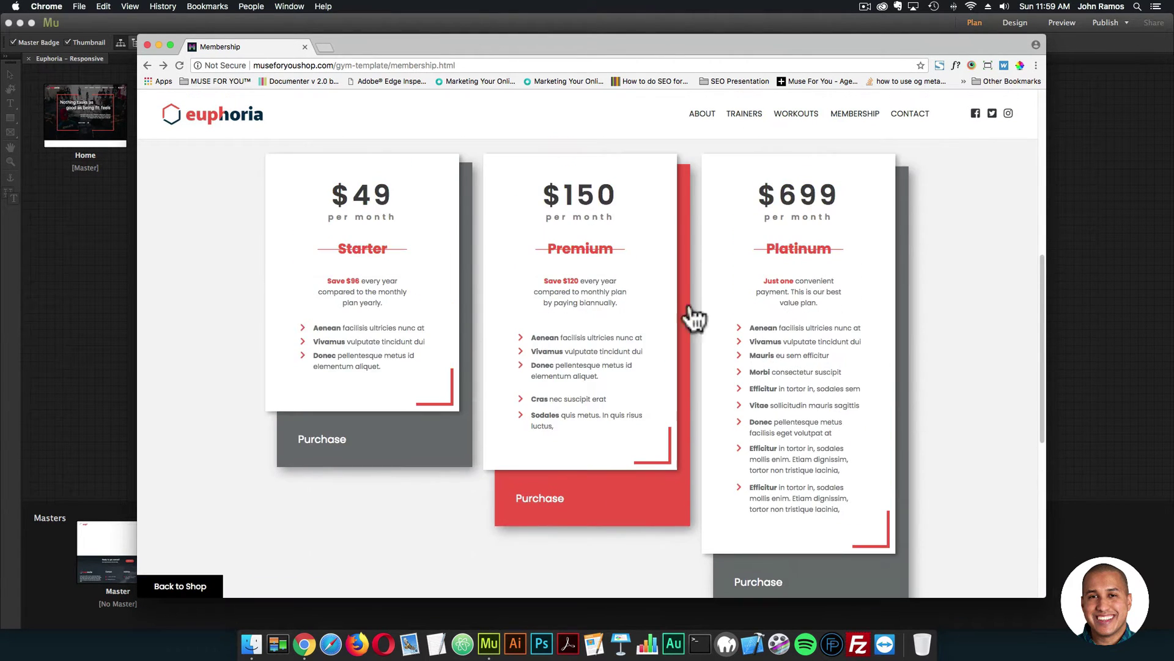
scroll(418, 269, "down", 5)
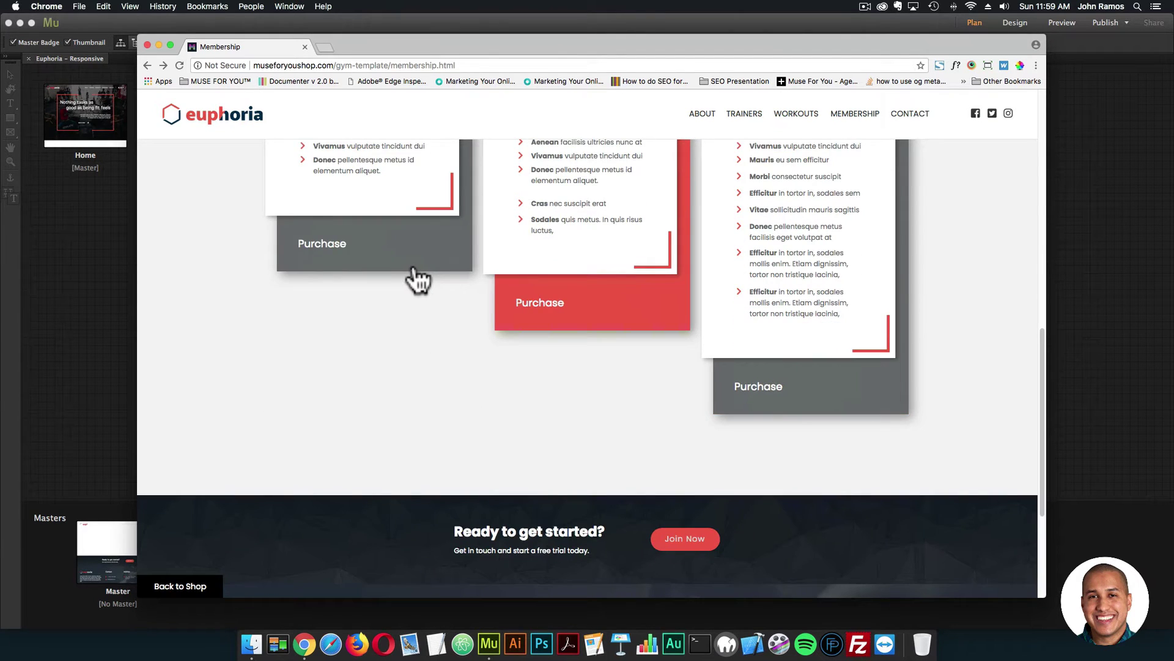
scroll(418, 269, "up", 5)
scroll(424, 278, "down", 2)
scroll(409, 278, "up", 6)
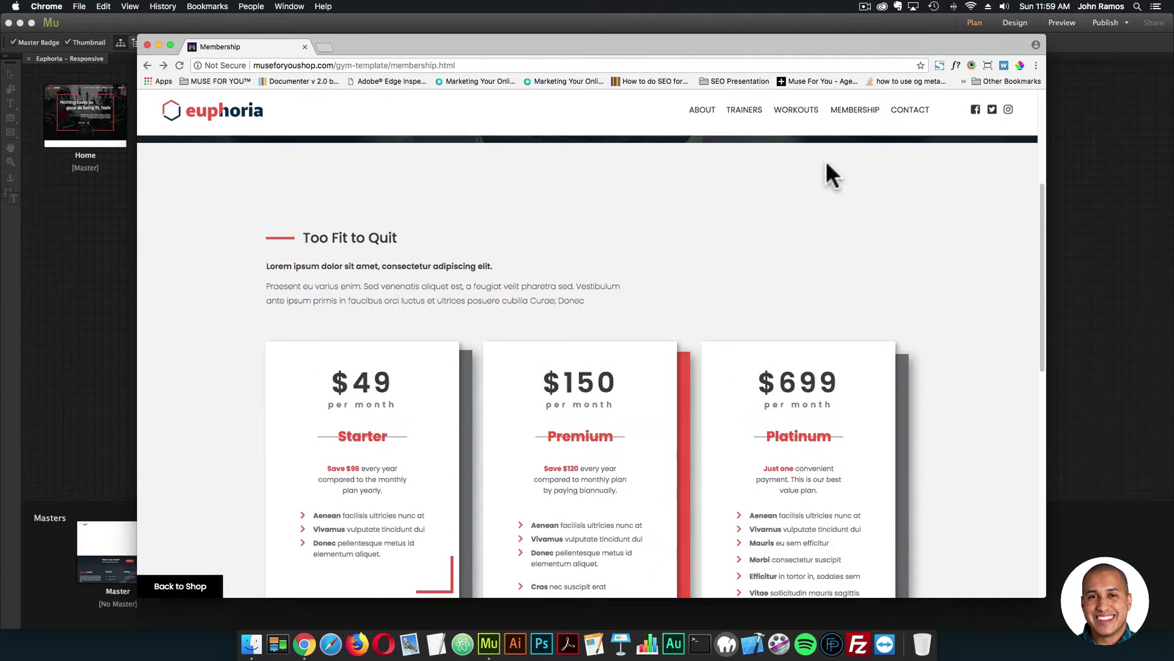
scroll(746, 126, "down", 2)
left_click(748, 114)
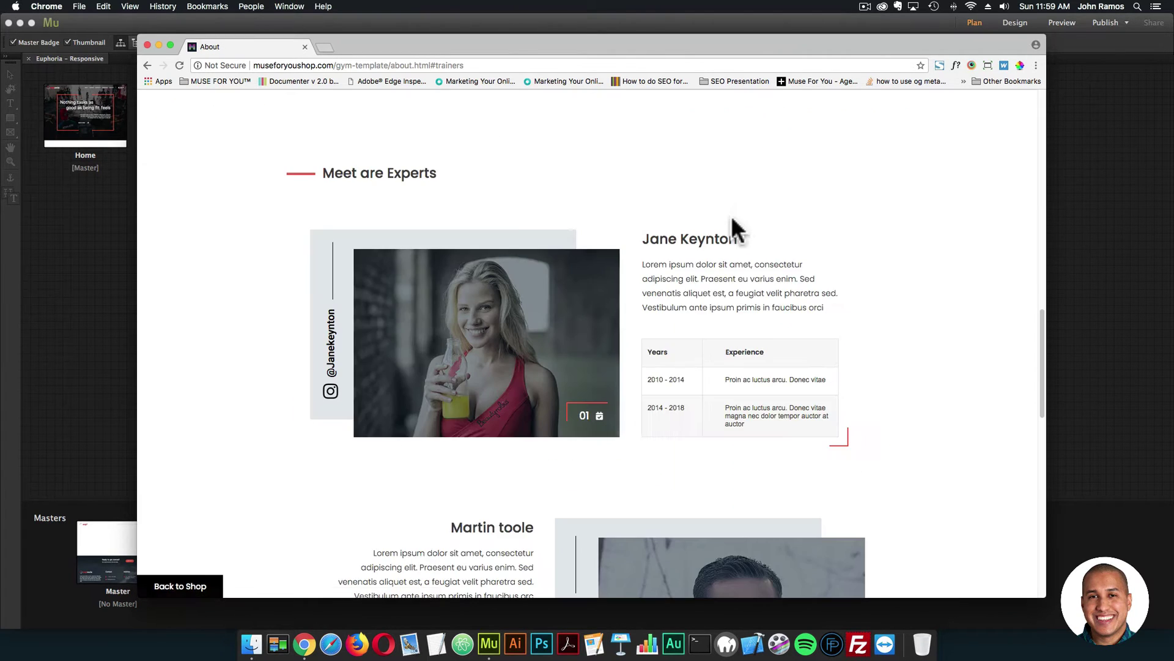
scroll(515, 210, "down", 1)
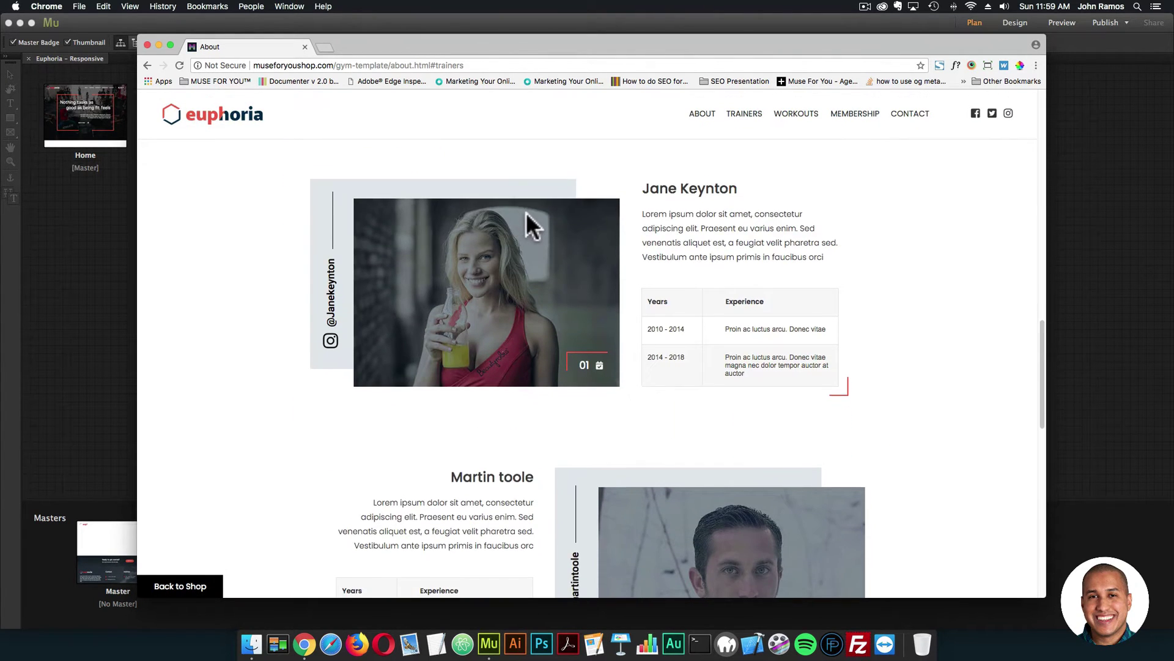
scroll(528, 211, "down", 5)
scroll(530, 212, "down", 1)
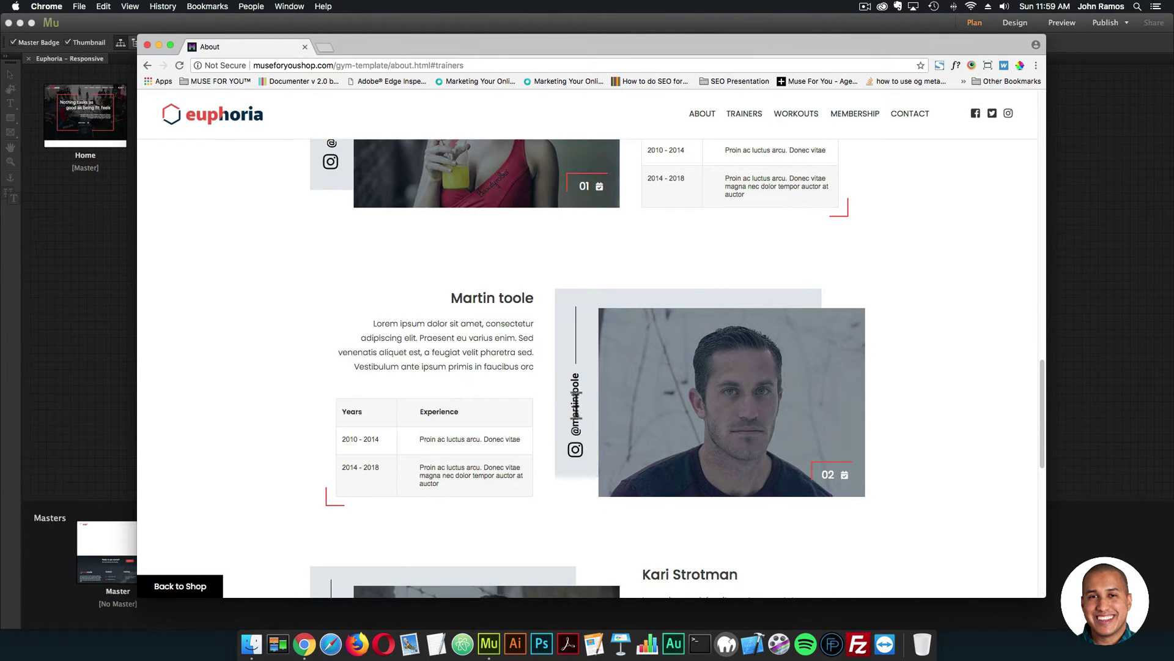
scroll(575, 394, "down", 10)
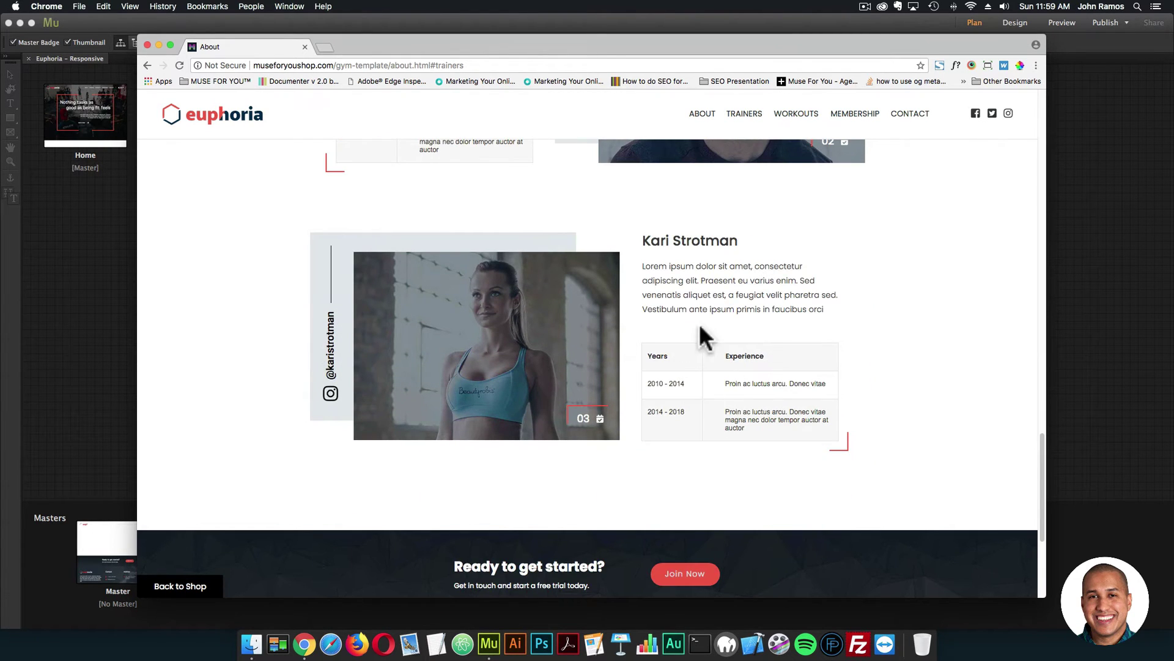
scroll(612, 333, "down", 5)
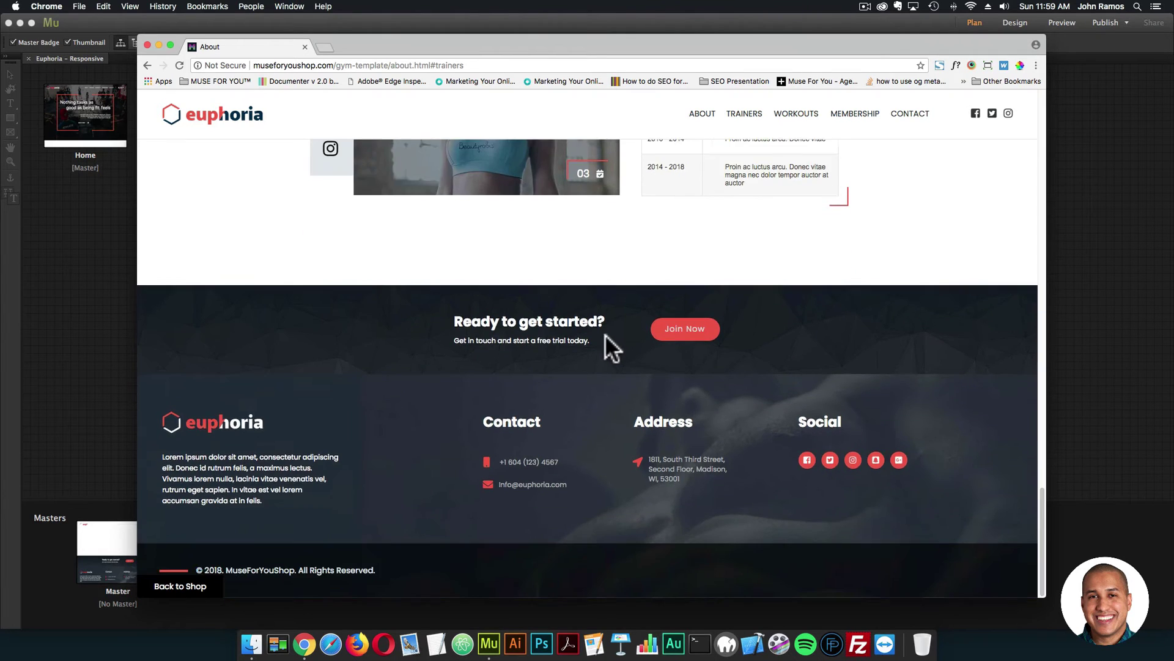
scroll(606, 333, "up", 8)
scroll(606, 338, "up", 15)
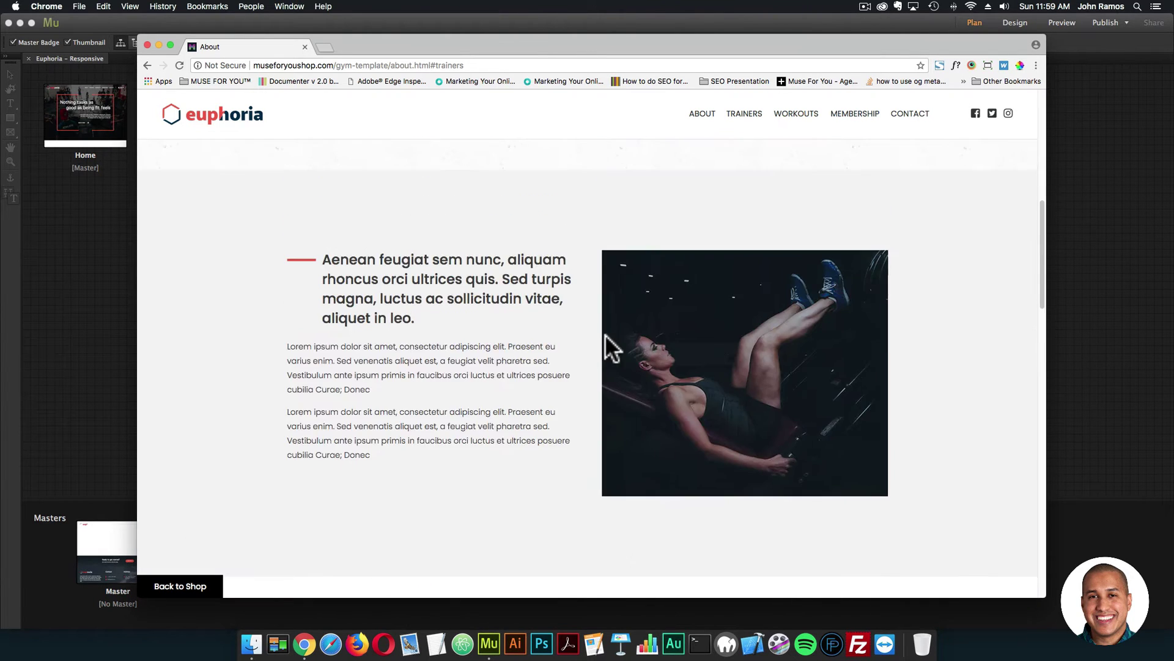
scroll(609, 346, "up", 5)
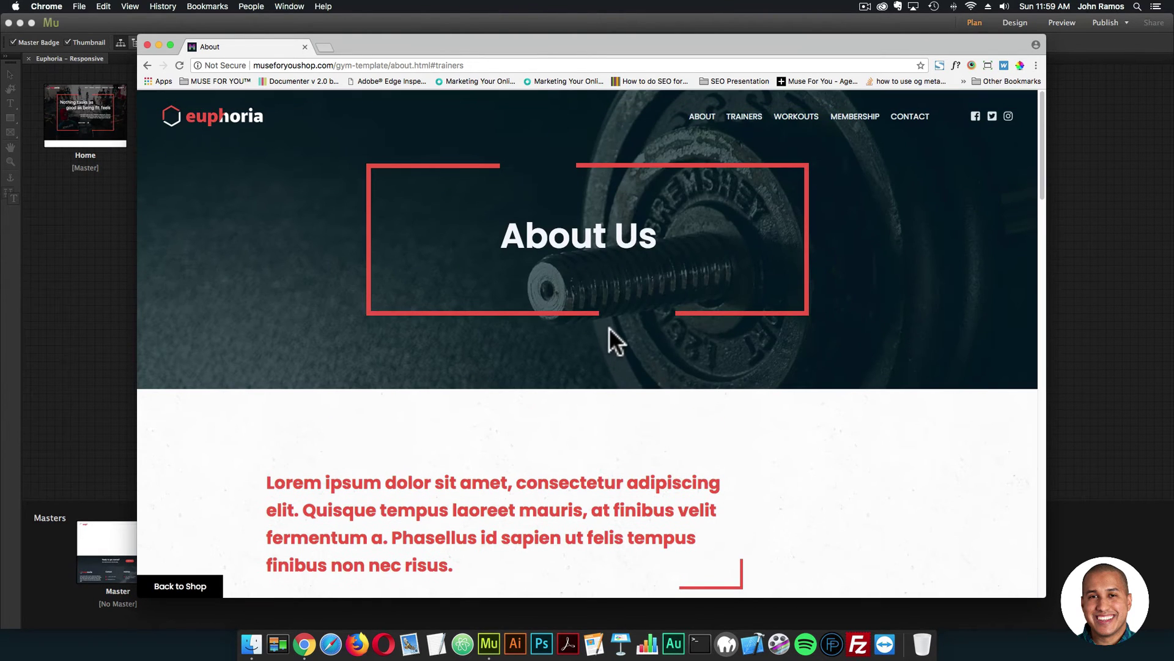
Open the Workouts page and scroll down to the workout class packages.
left_click(806, 129)
scroll(718, 212, "down", 5)
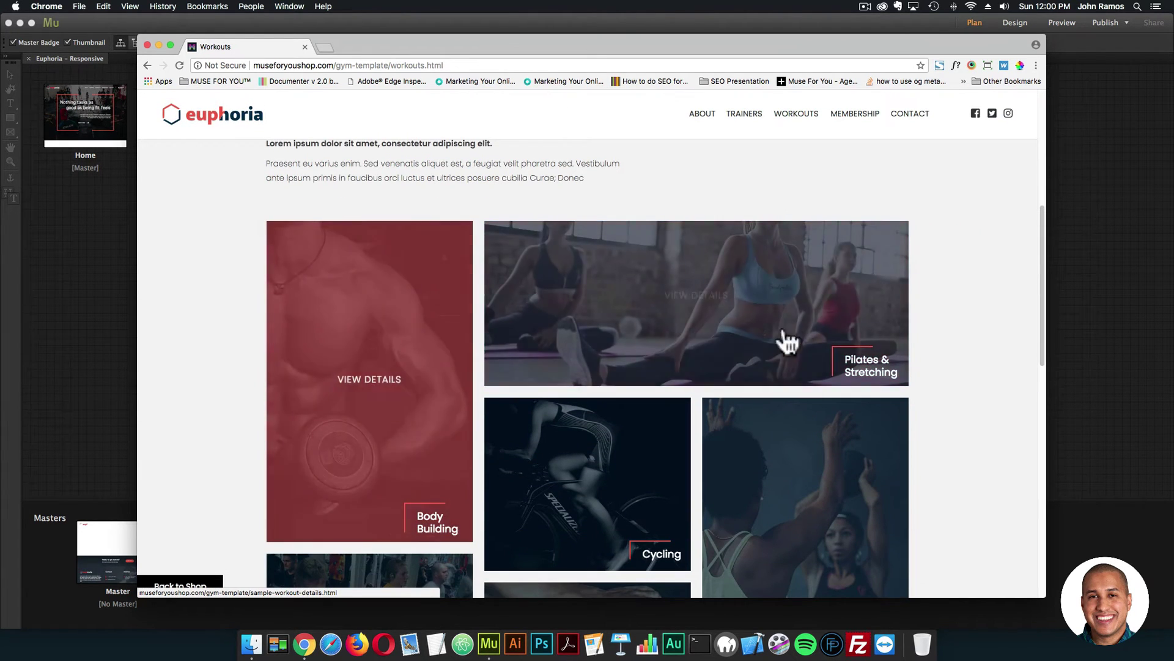
scroll(711, 335, "down", 2)
scroll(711, 335, "down", 3)
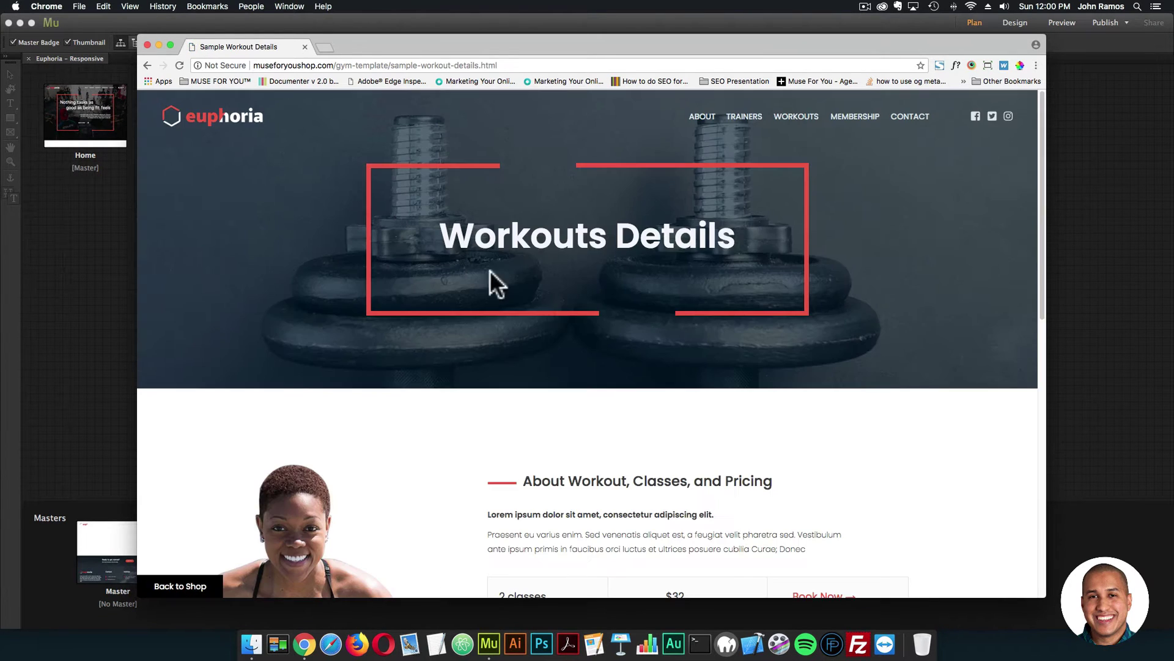
scroll(581, 312, "down", 5)
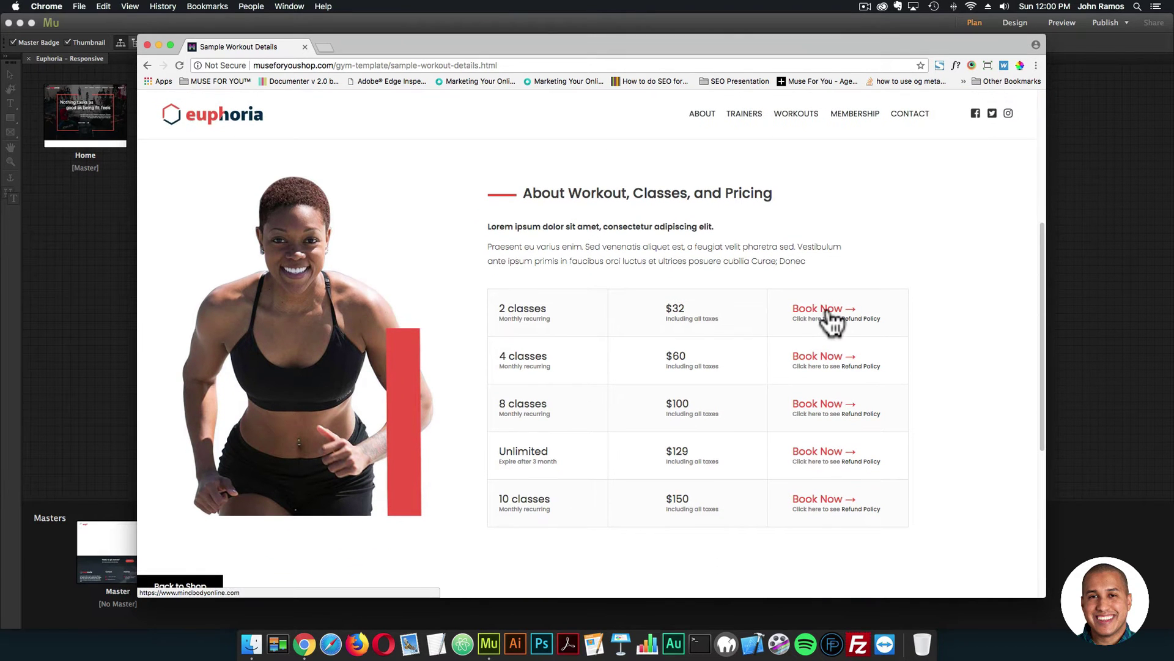
Check that the Book Now and 8 classes Book Now links reach MINDBODY, returning each time.
left_click(829, 311)
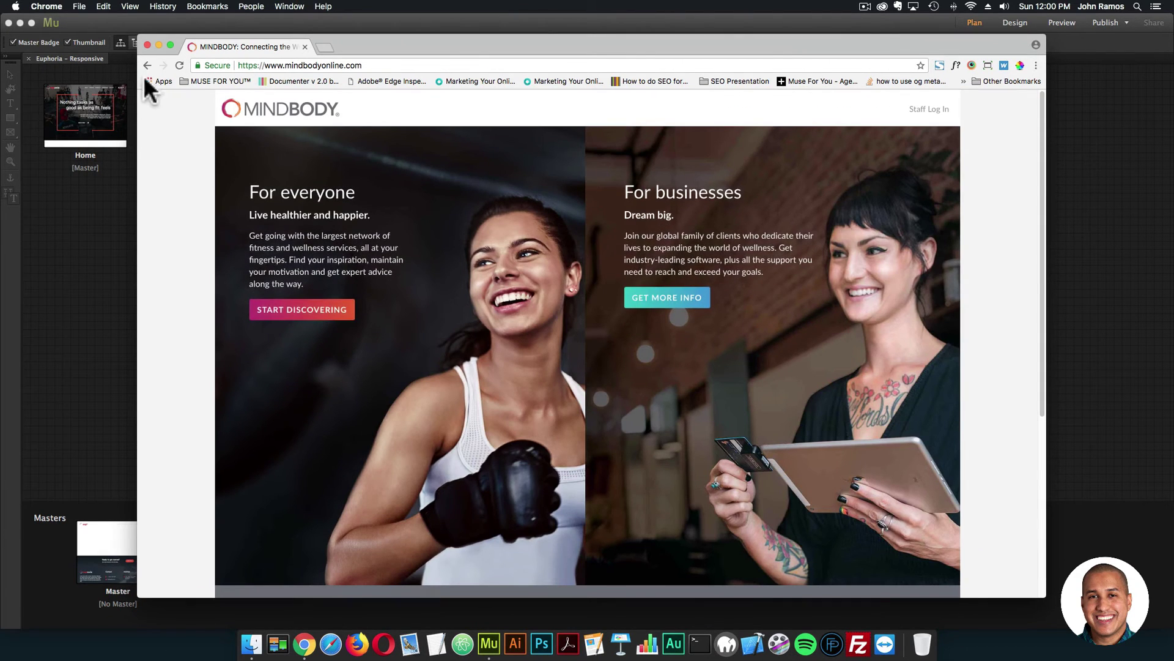
left_click(148, 65)
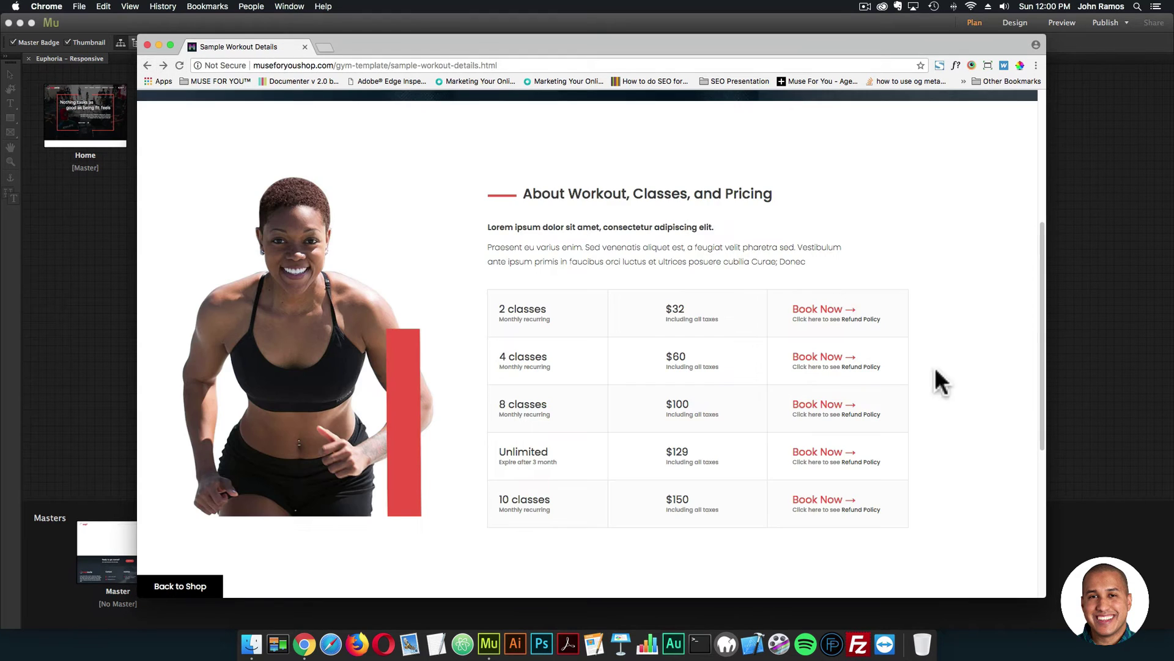
scroll(687, 385, "down", 5)
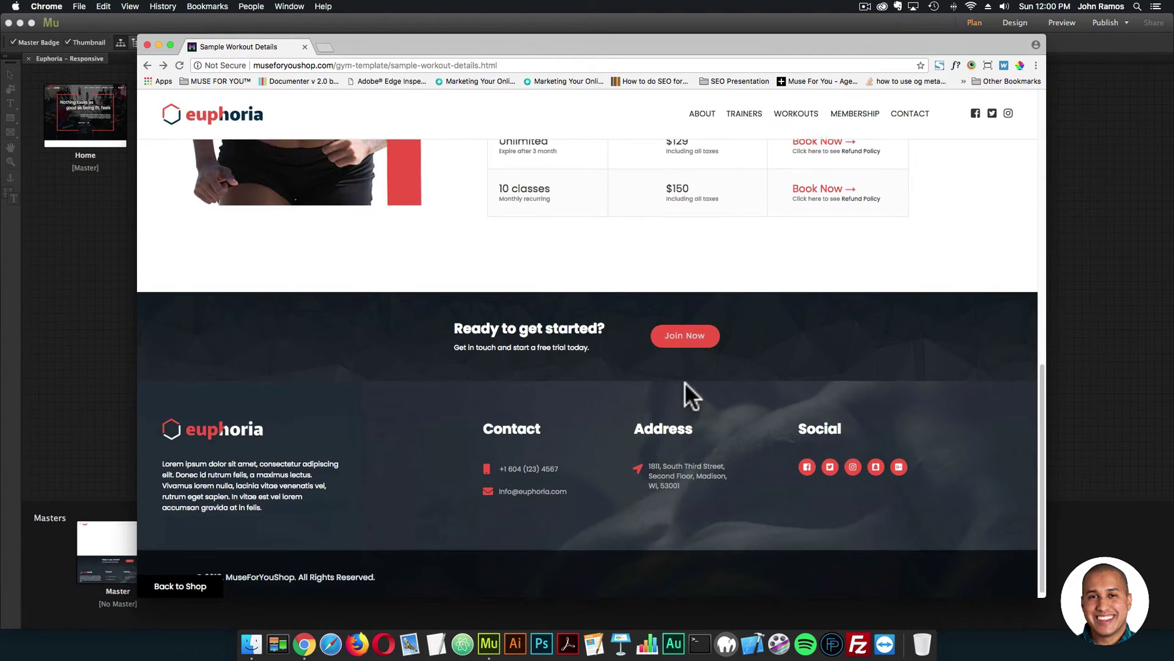
scroll(685, 383, "up", 3)
scroll(686, 384, "up", 2)
left_click(821, 346)
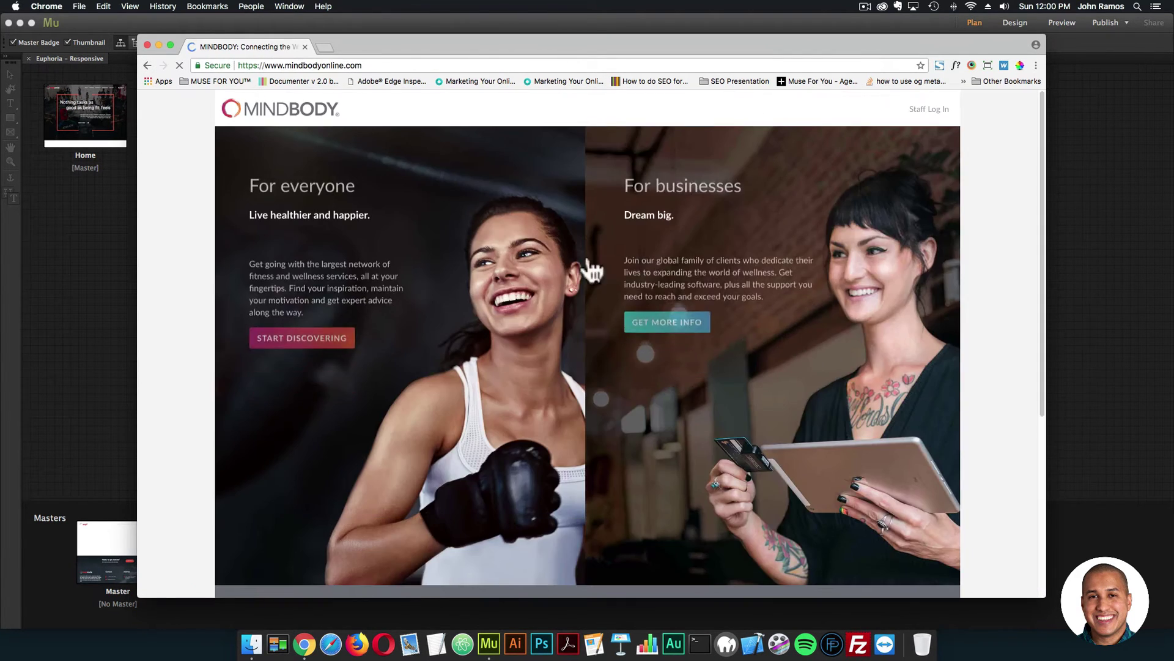
left_click(147, 65)
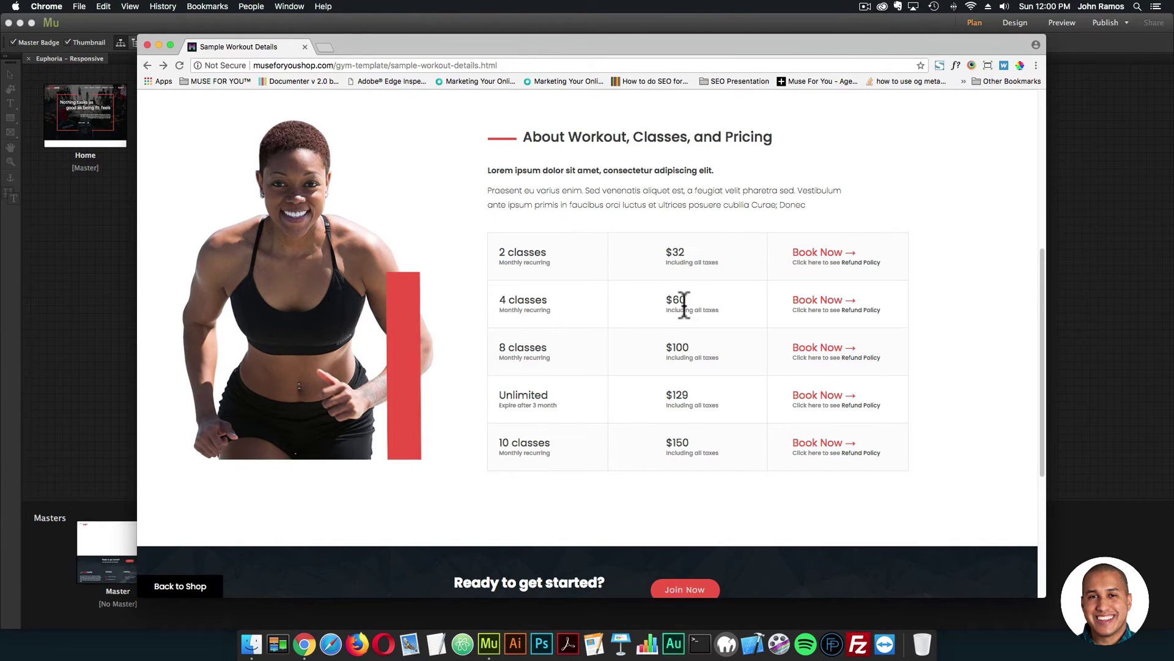
scroll(703, 309, "up", 5)
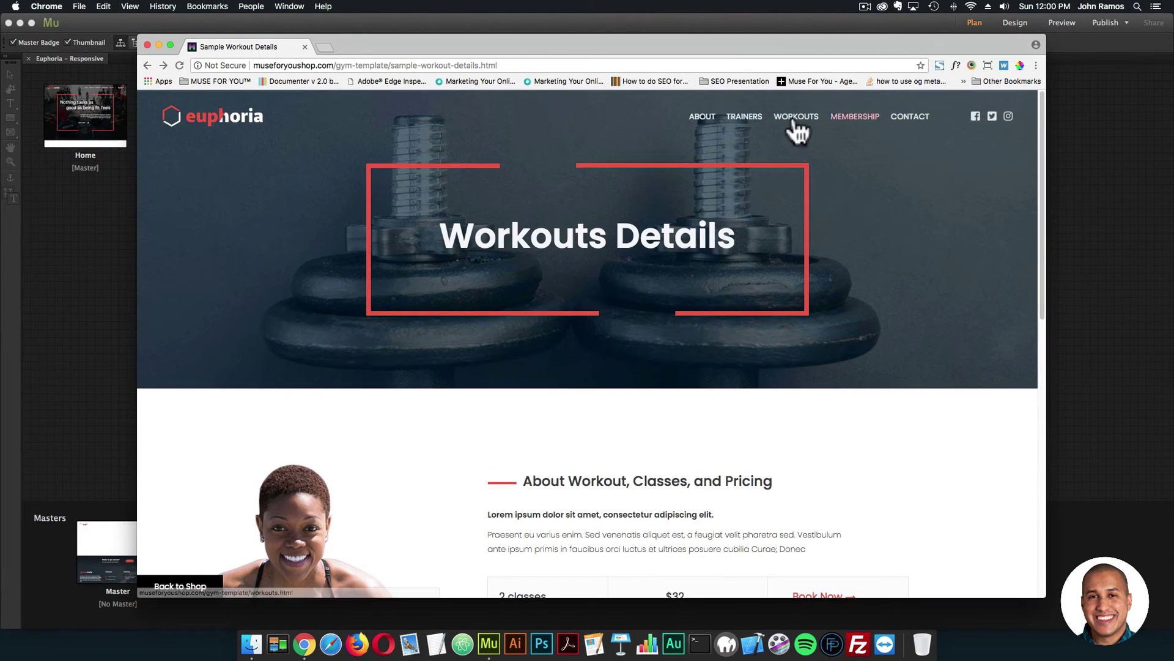
Visit the About page, its trainers section, and the Workouts page.
left_click(704, 117)
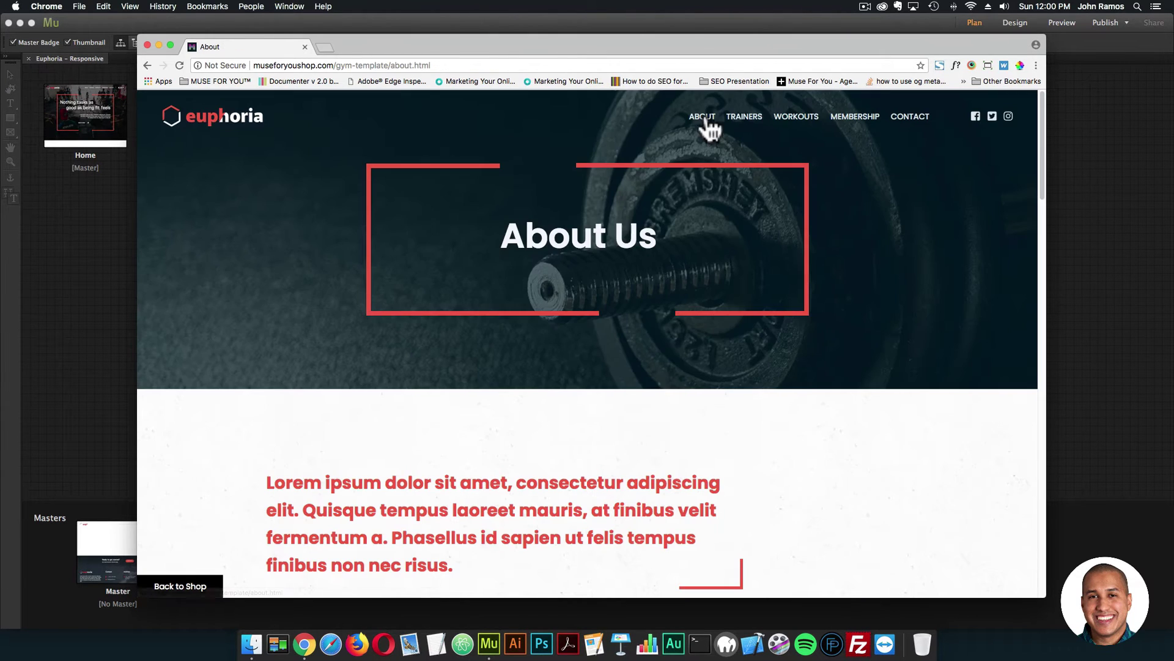
left_click(741, 121)
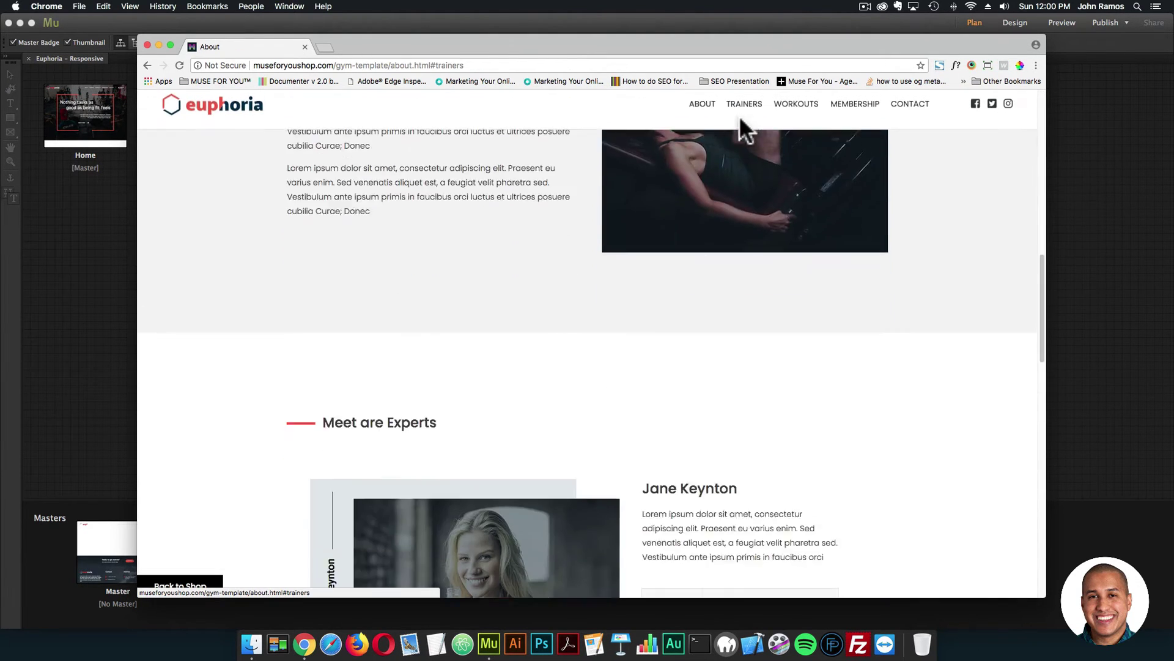
left_click(794, 115)
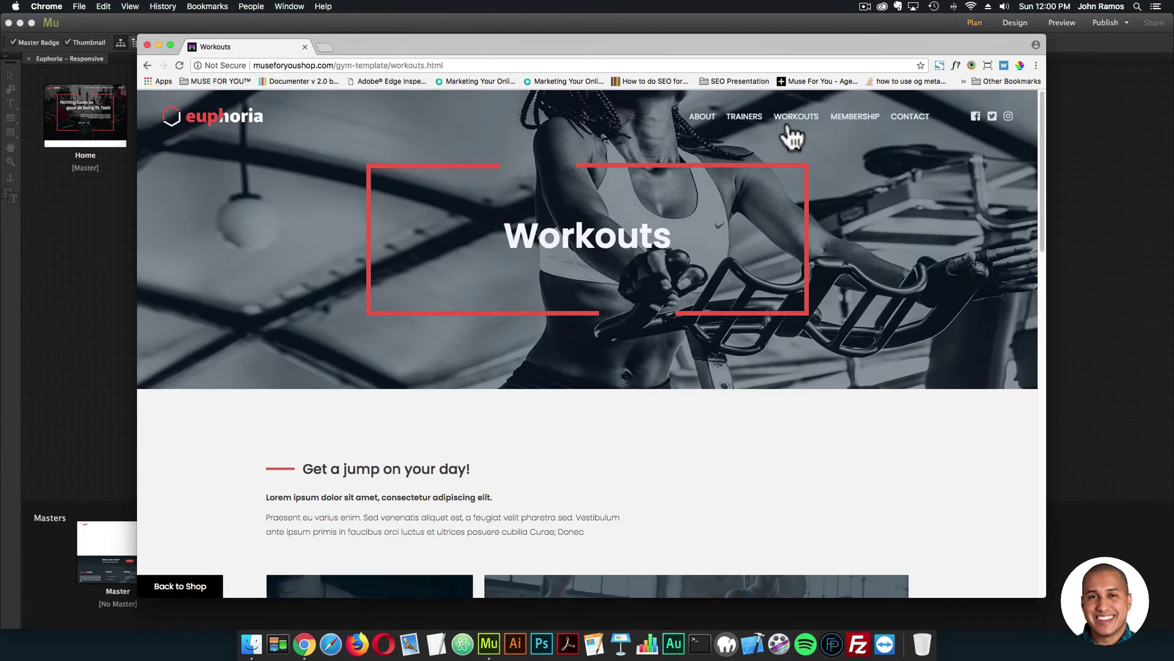
scroll(779, 202, "down", 7)
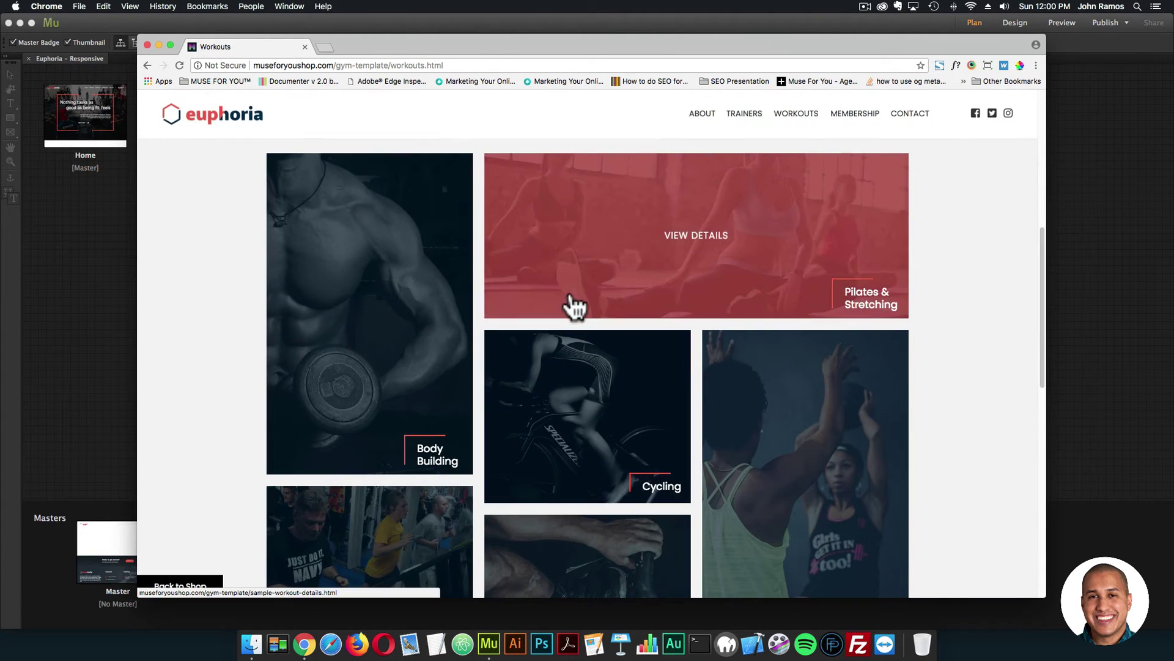
scroll(647, 373, "down", 3)
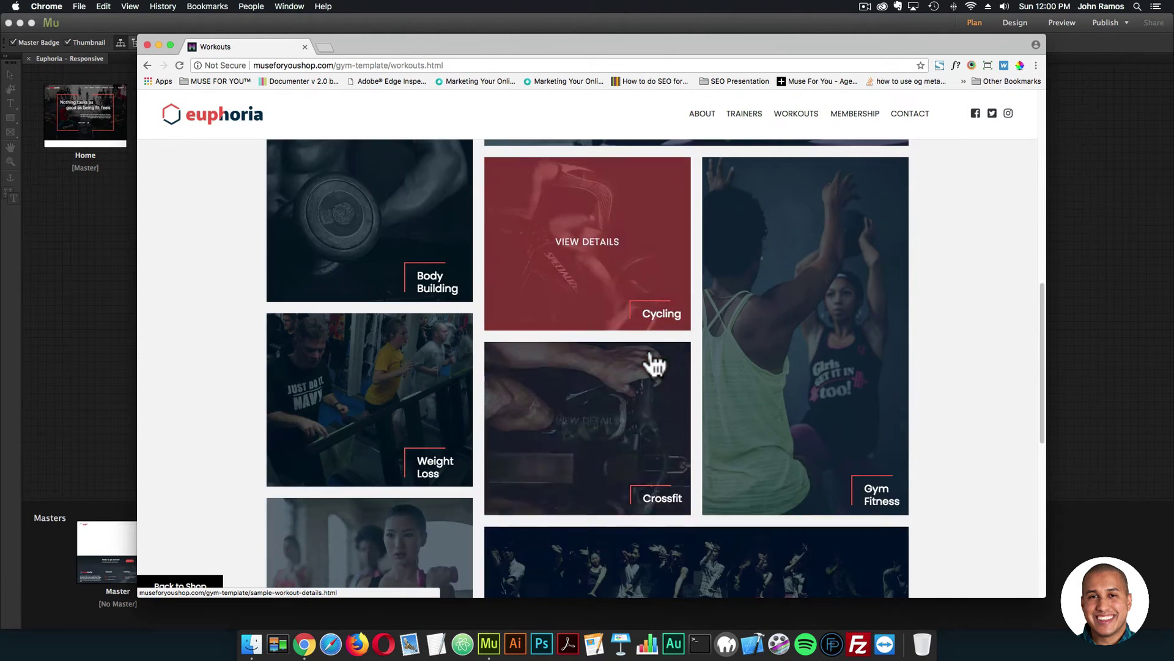
Scroll the Membership page, then the Contact page down to its footer.
left_click(855, 115)
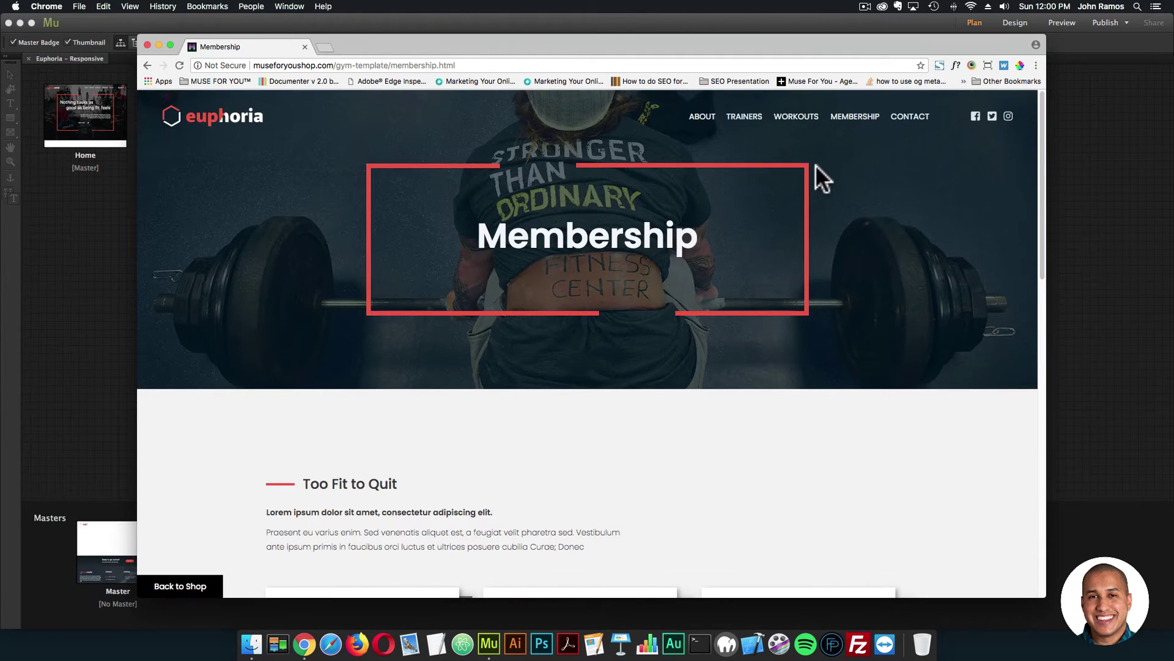
scroll(813, 168, "down", 6)
scroll(799, 222, "down", 5)
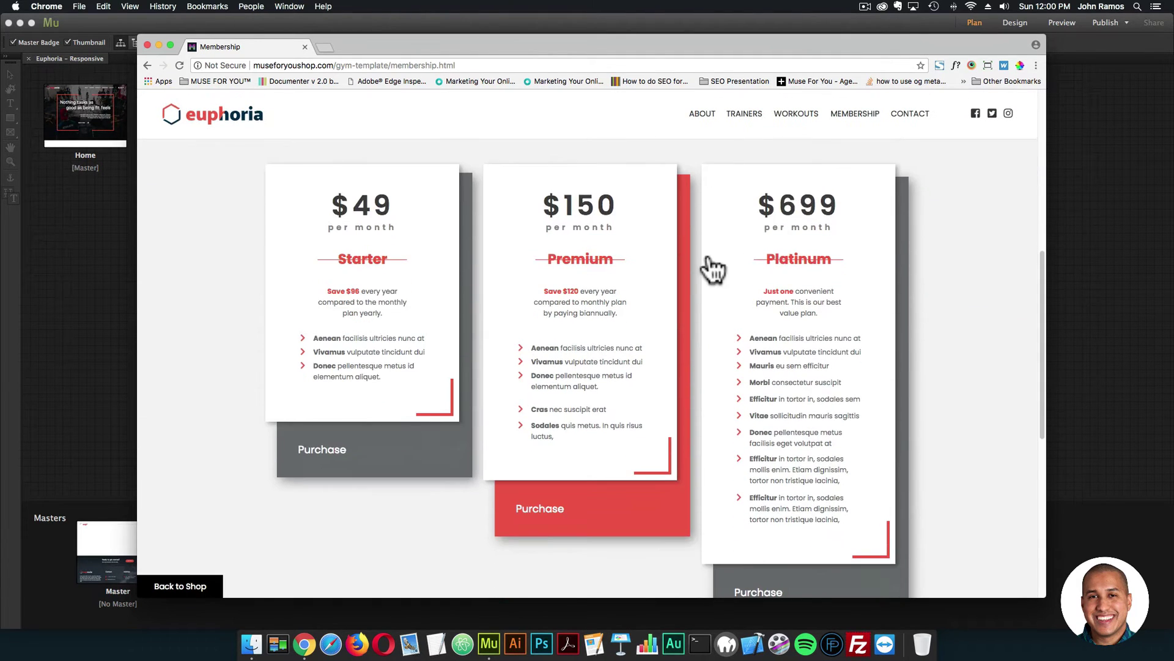
left_click(910, 114)
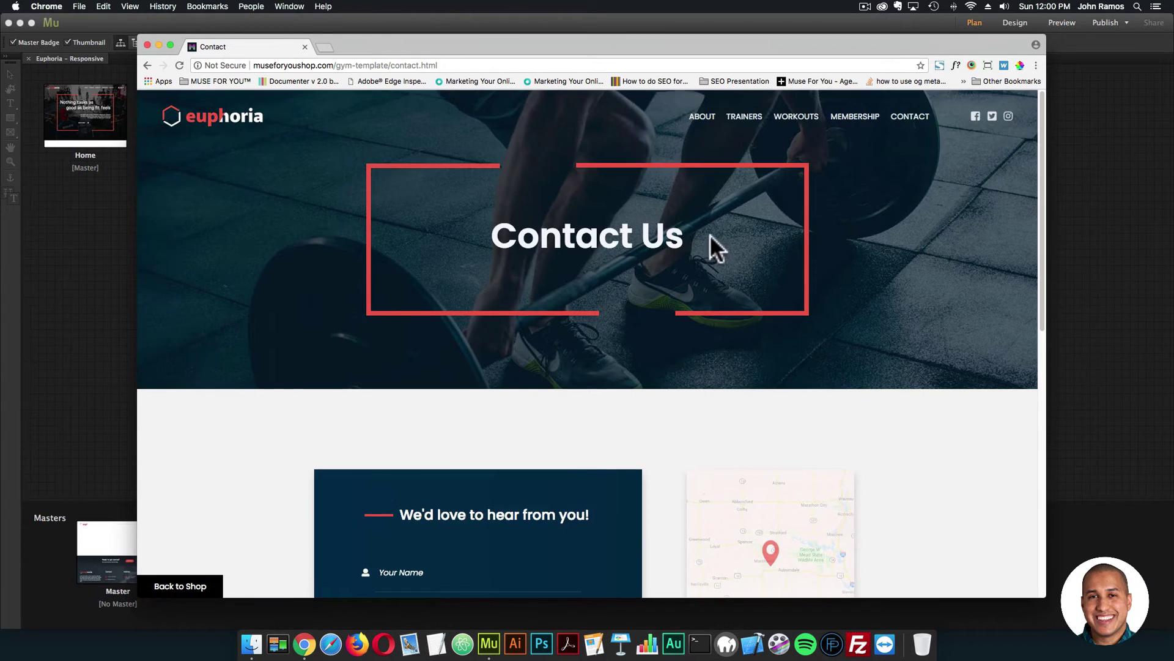
scroll(708, 249, "down", 4)
scroll(517, 324, "down", 6)
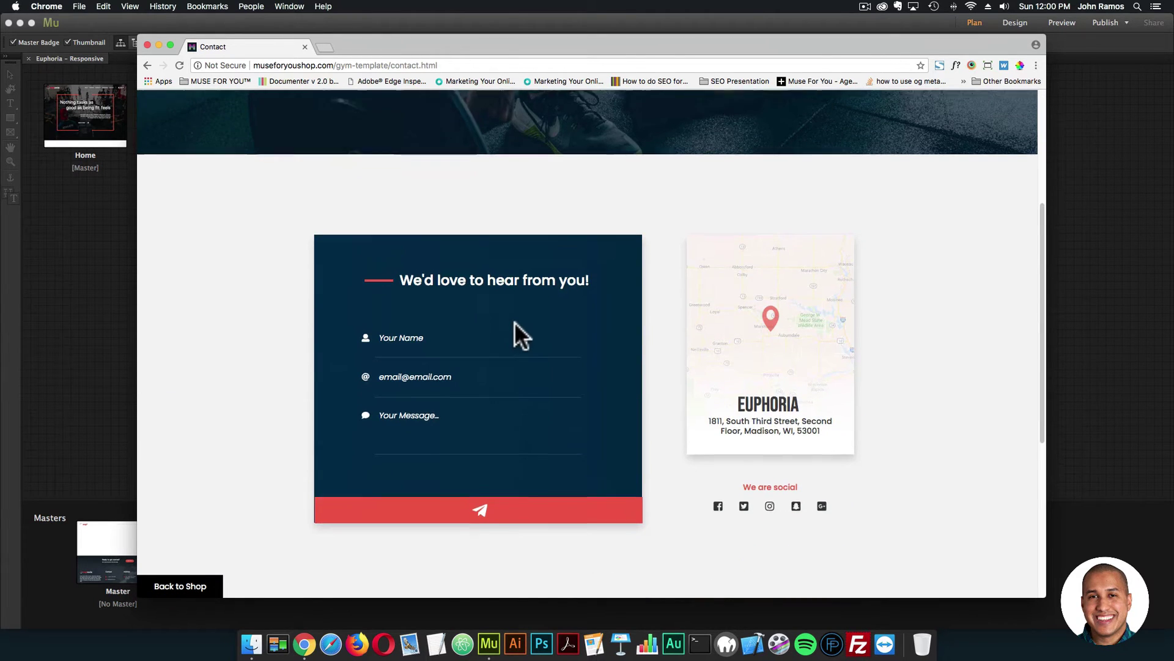
scroll(773, 492, "down", 1)
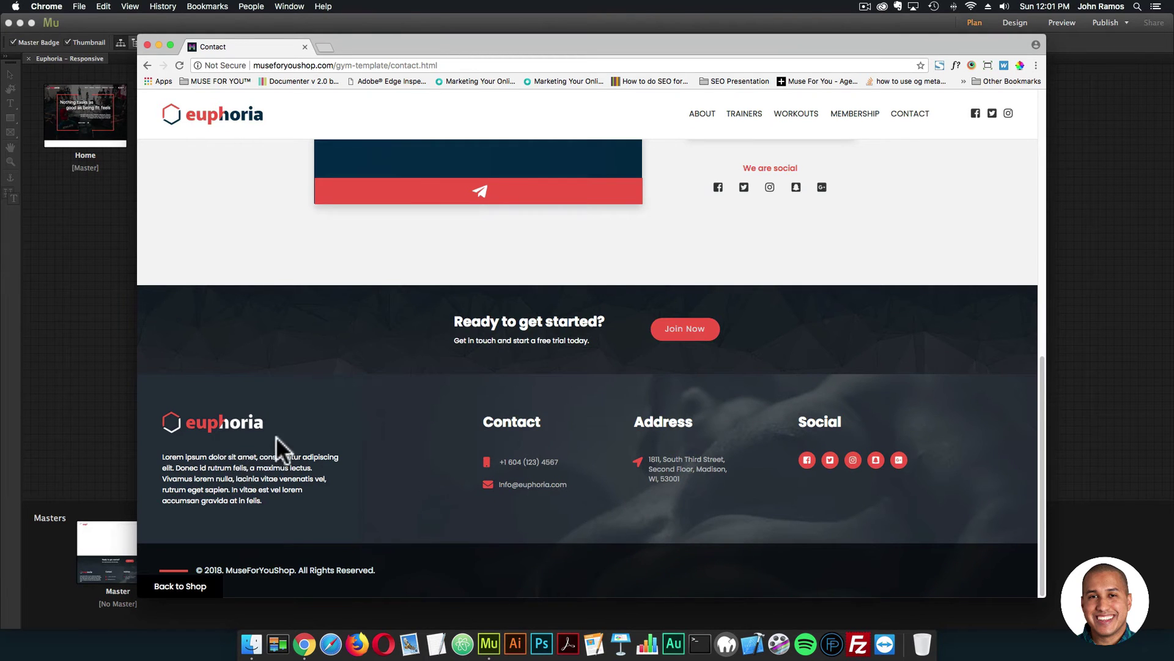
scroll(275, 437, "up", 15)
Narrow the browser to the mobile layout and go to Home via the hamburger menu.
left_click_drag(1050, 286, 355, 259)
left_click(326, 122)
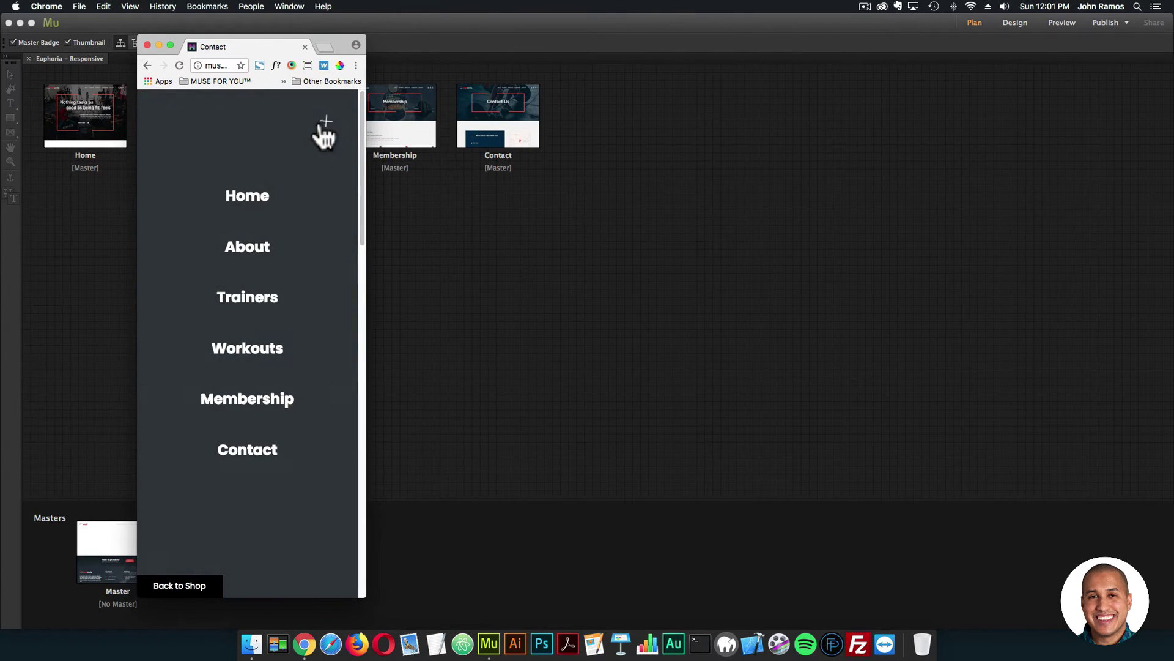
left_click(321, 125)
left_click(325, 110)
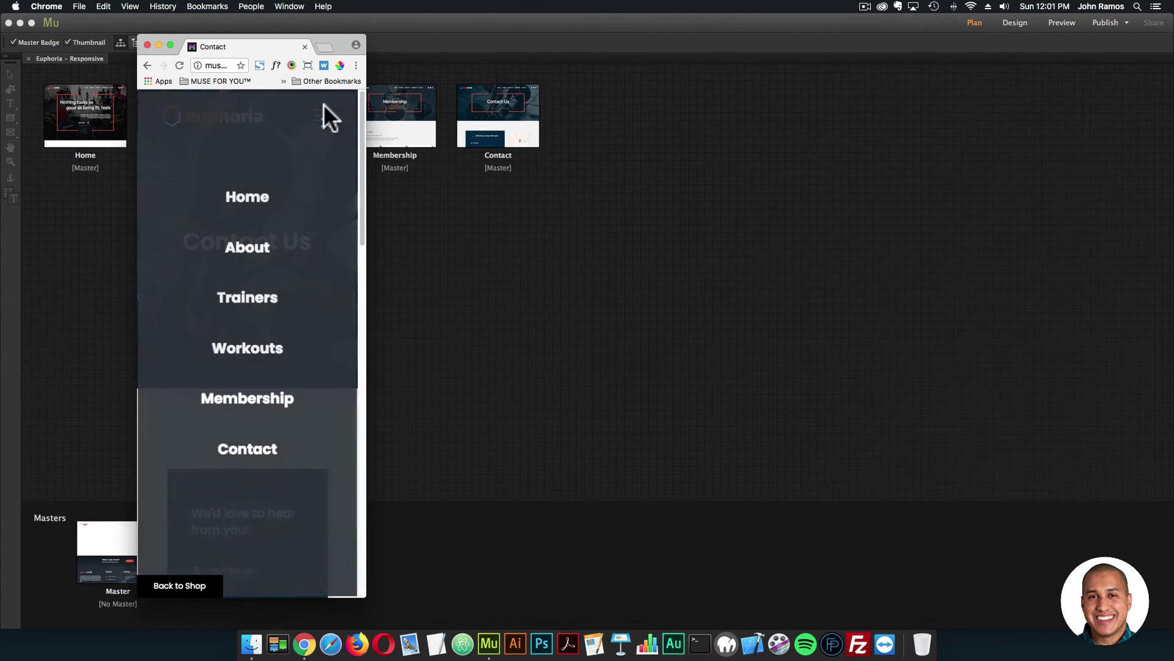
left_click(326, 121)
left_click(306, 112)
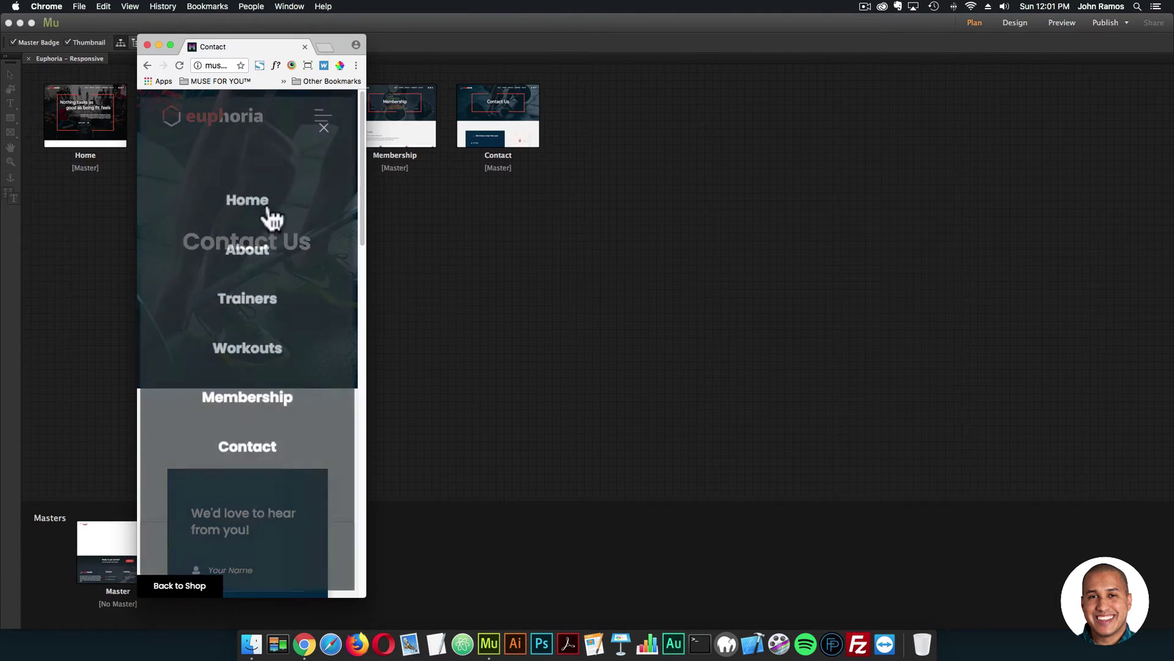
left_click(244, 195)
Jump to the About page's Trainers section from the menu and widen back to desktop.
left_click(323, 116)
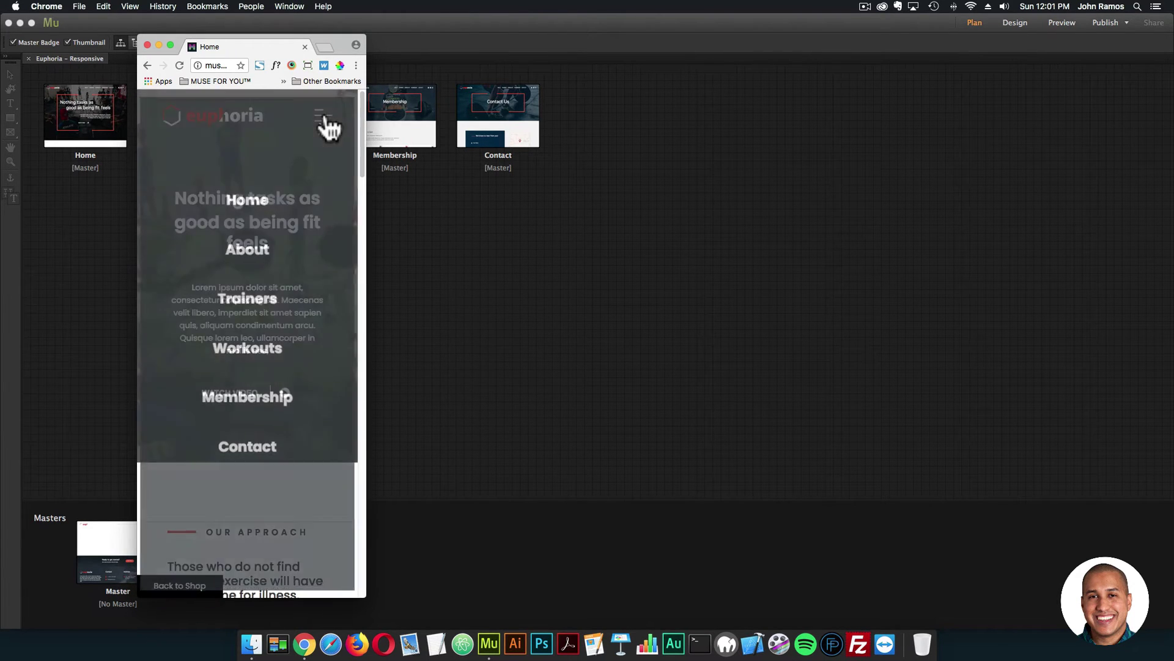
left_click(325, 118)
left_click(329, 127)
left_click(272, 305)
left_click_drag(366, 254, 997, 234)
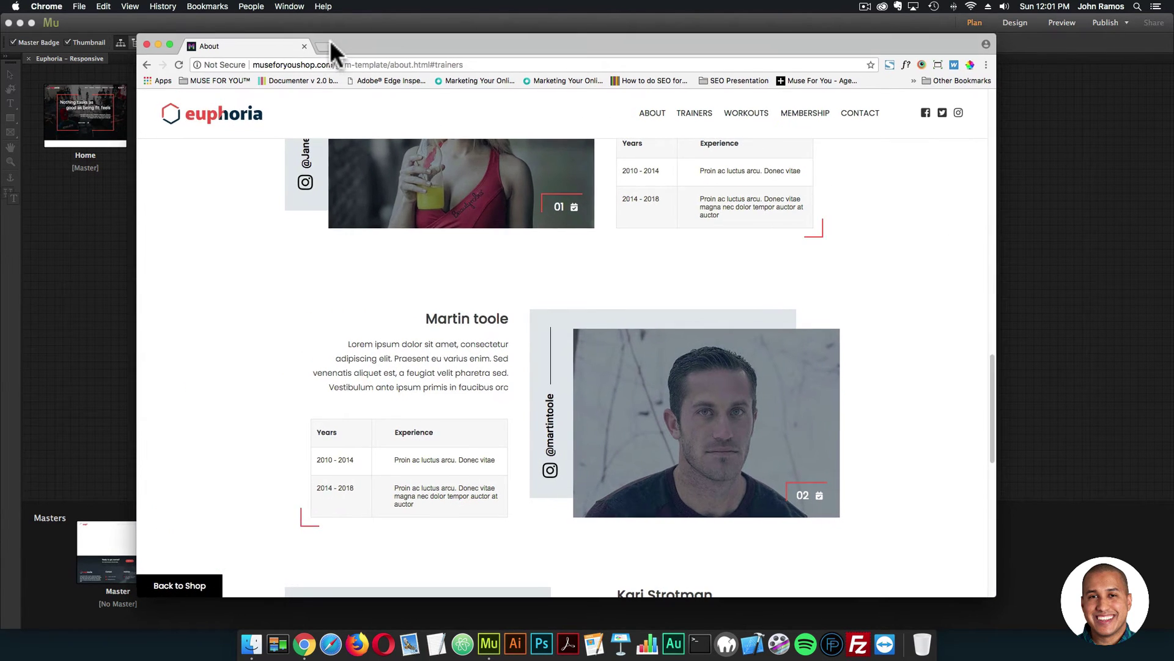
Load sizzy.co in a new browser tab.
left_click(326, 47)
type("sizzy.co")
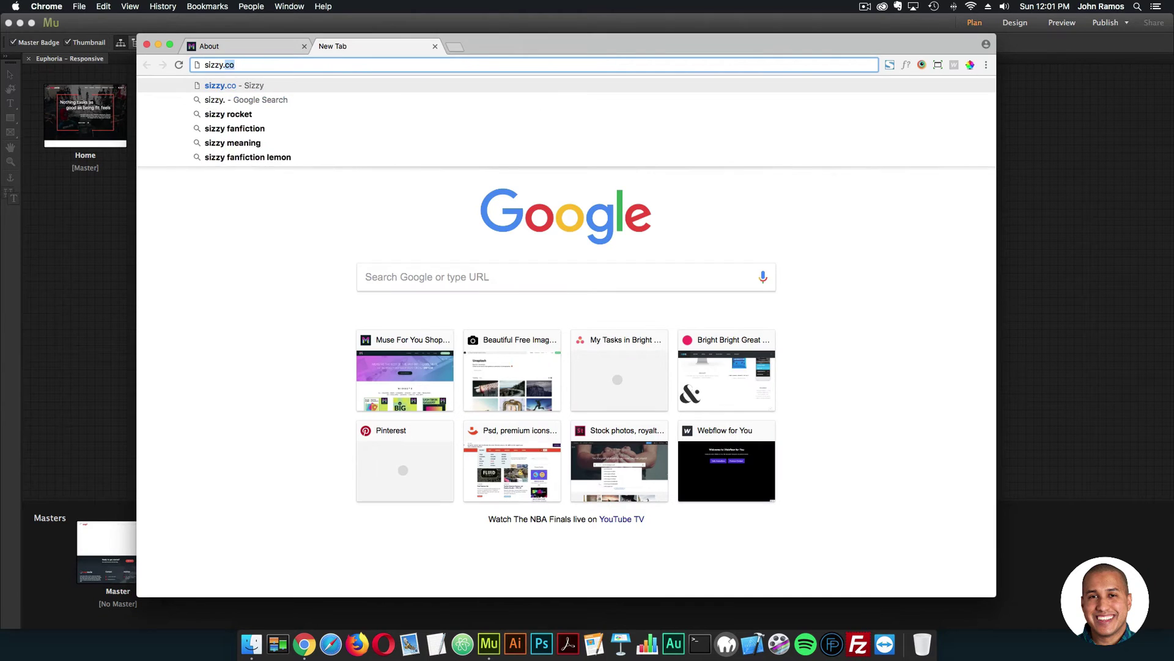
key("Return")
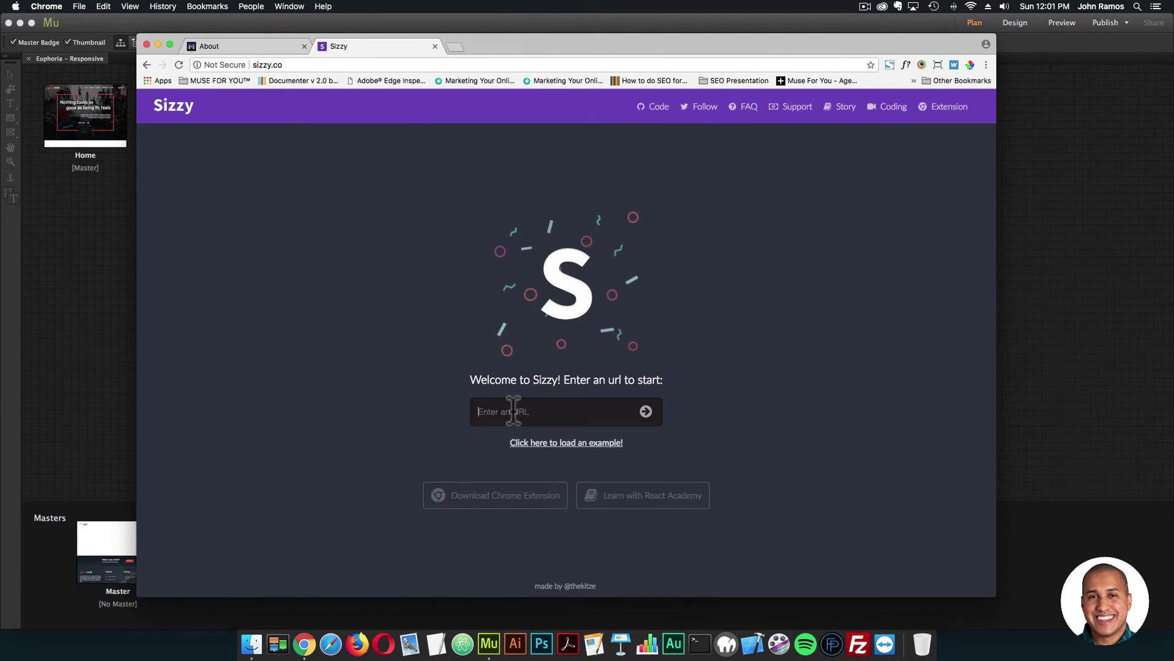
left_click(285, 47)
left_click(304, 64)
key("ctrl+c")
left_click(369, 46)
left_click(526, 411)
key("ctrl+v")
key("Return")
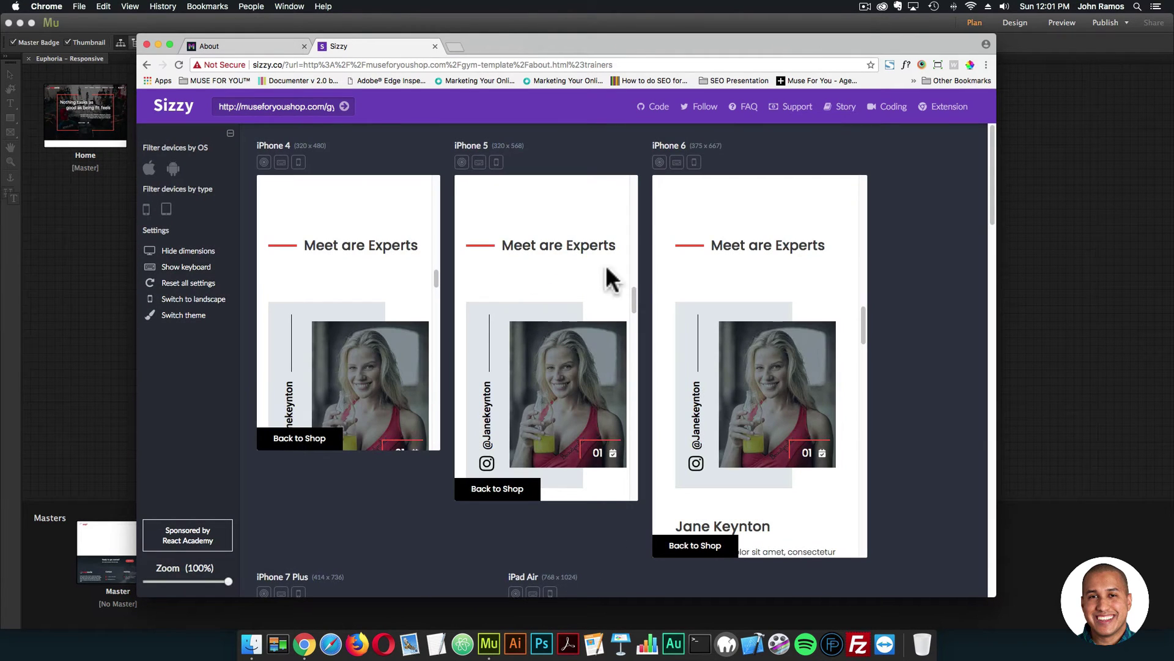
Scroll through the iPhone, Nexus, Galaxy and iPad device preview grid.
scroll(760, 284, "up", 3)
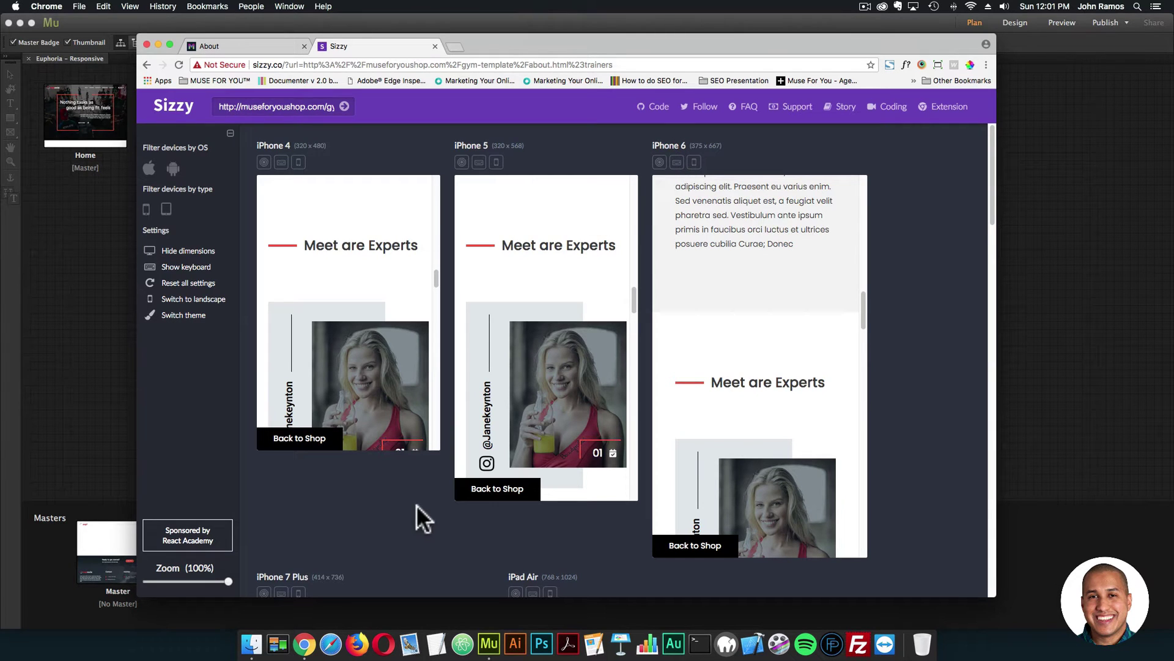
scroll(957, 440, "down", 3)
scroll(968, 376, "down", 5)
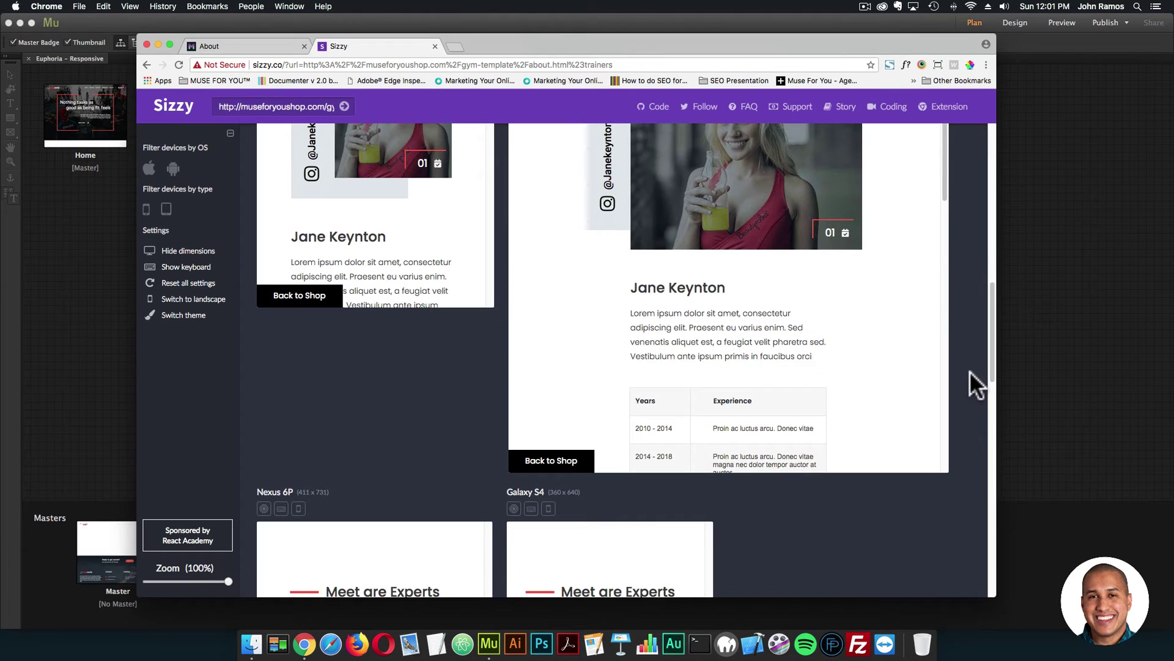
scroll(969, 371, "down", 5)
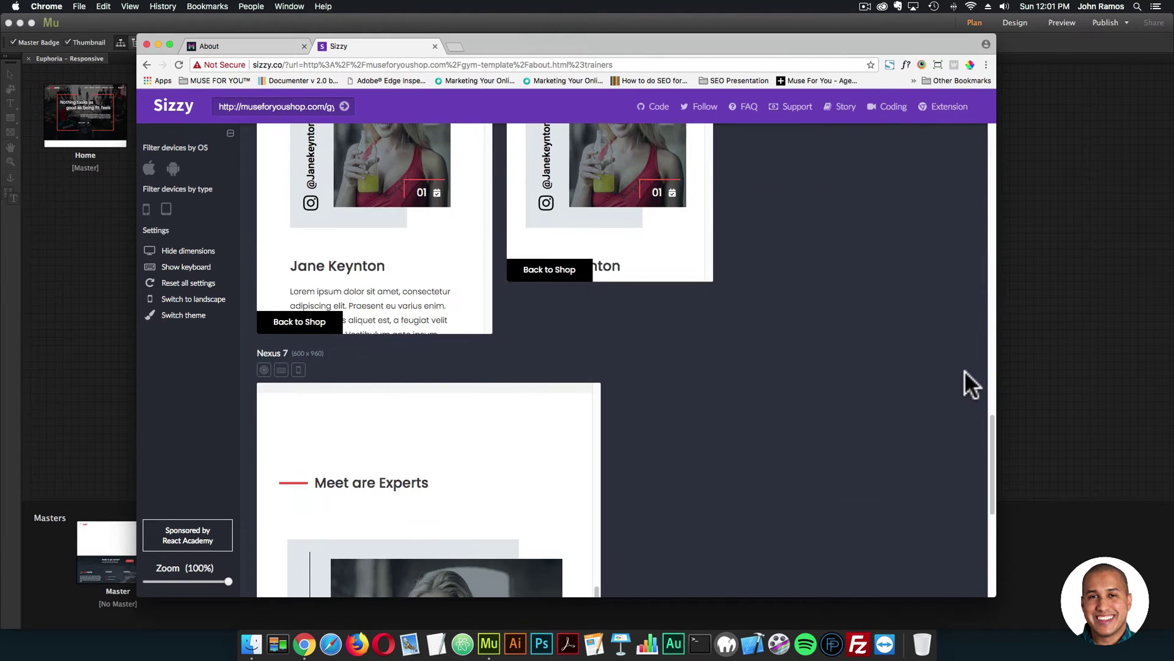
scroll(960, 370, "down", 2)
scroll(956, 369, "up", 10)
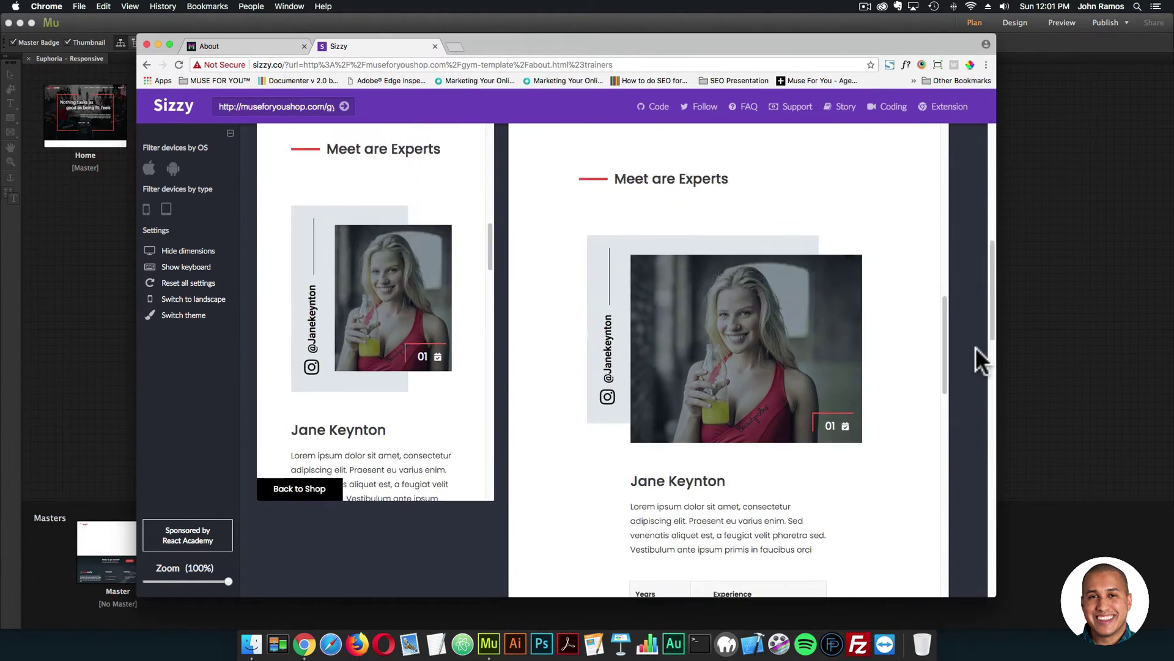
scroll(964, 347, "up", 5)
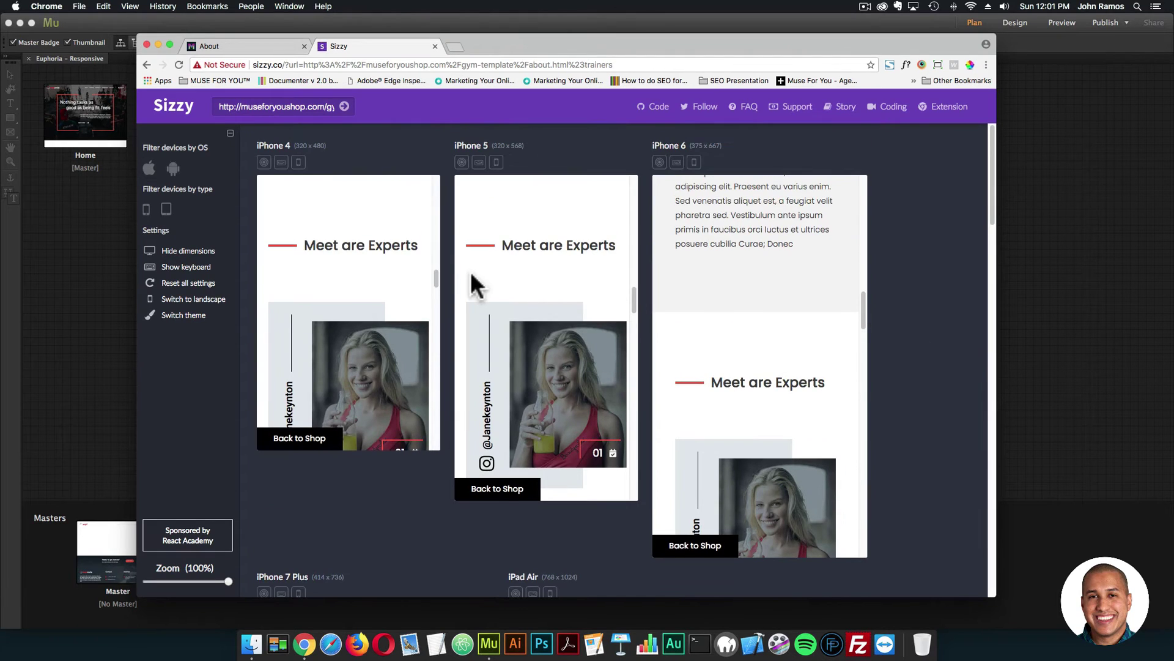
Toggle the iPhone 4 preview between landscape and portrait, testing its menu, then return to the About tab.
left_click(299, 162)
left_click(300, 164)
left_click(299, 163)
left_click(489, 202)
left_click(493, 211)
scroll(527, 233, "down", 5)
scroll(520, 214, "up", 5)
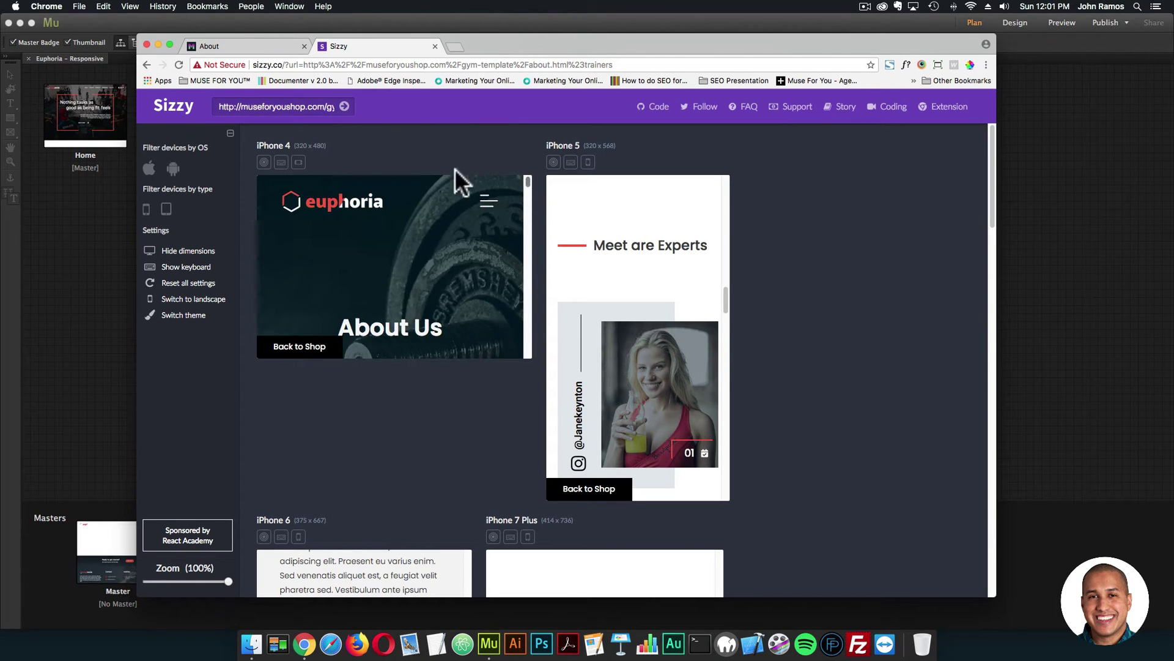
left_click(298, 163)
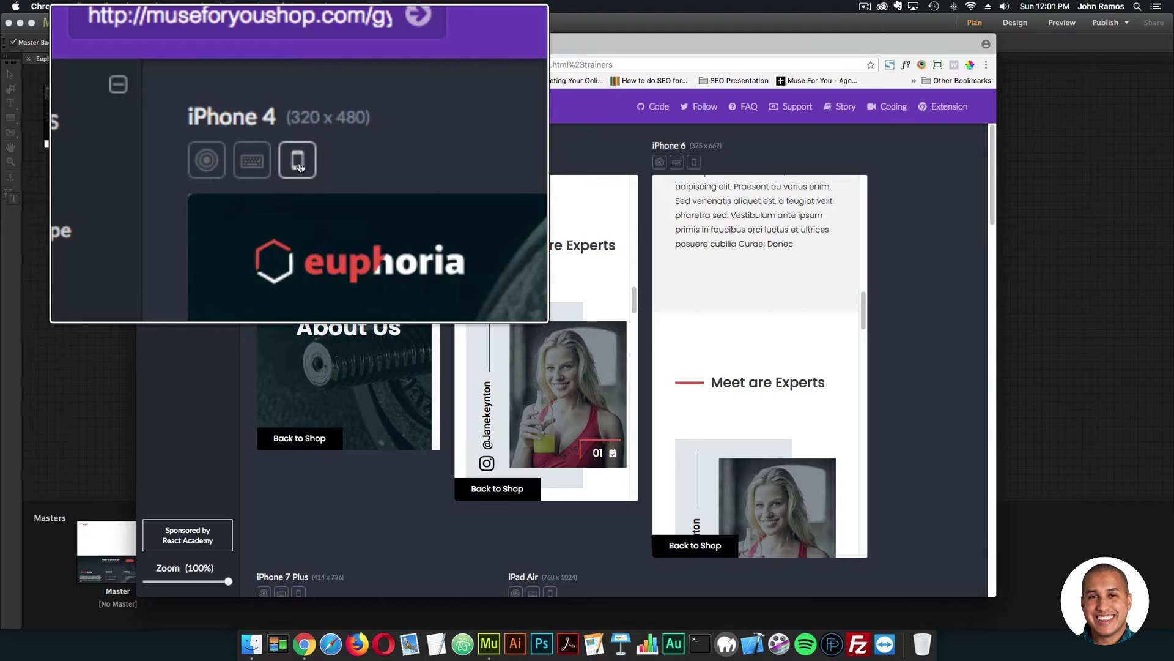
scroll(910, 249, "down", 2)
scroll(909, 251, "up", 2)
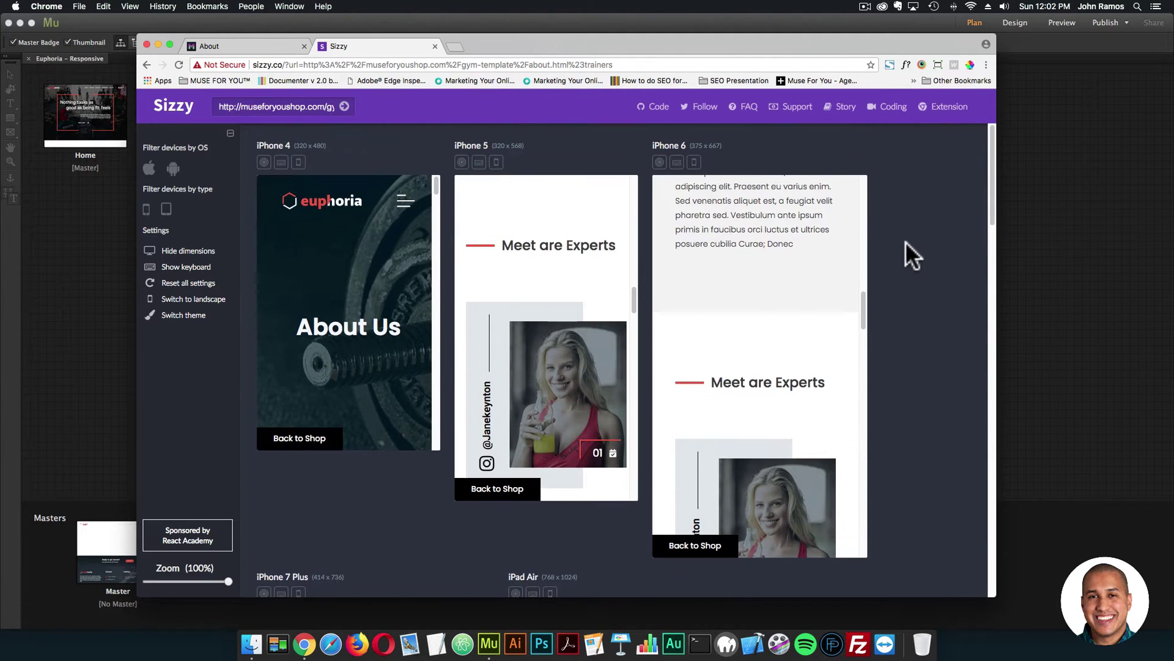
left_click(209, 43)
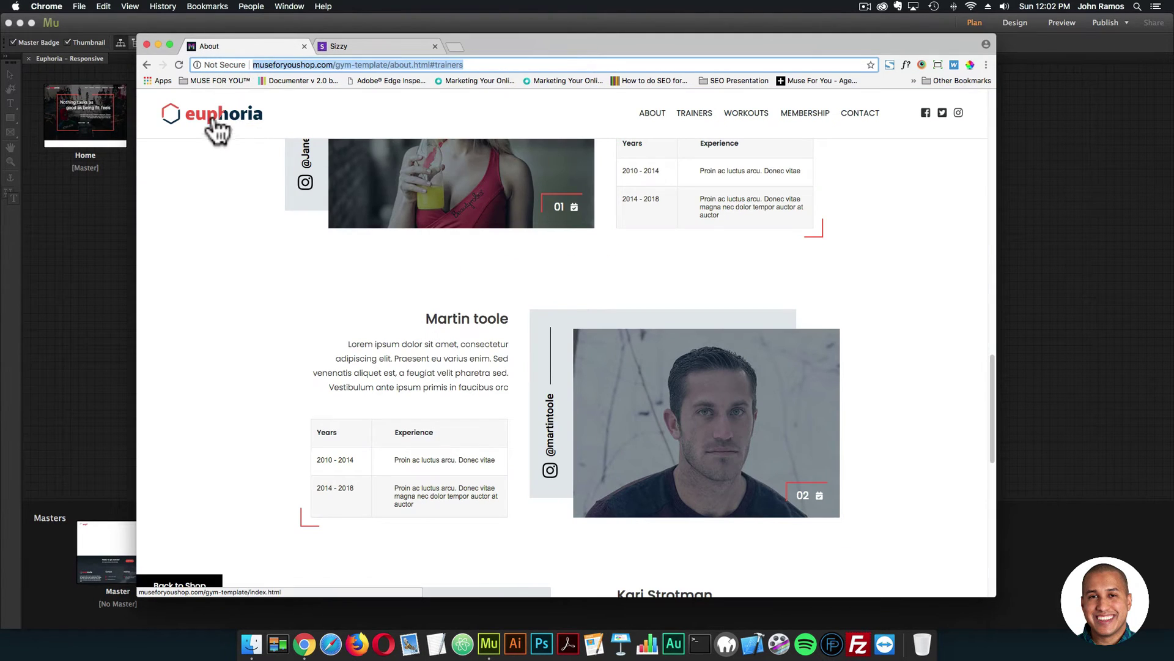
Go Back to Shop and scroll through the Gym Template's template features list.
left_click(184, 587)
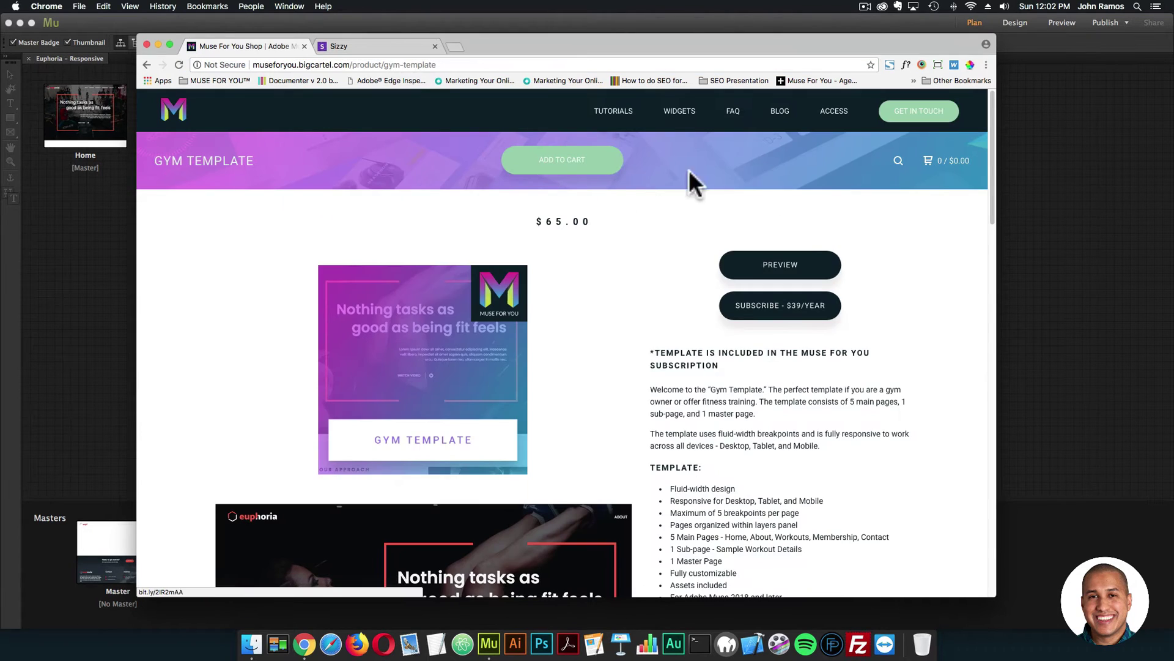
scroll(700, 305, "down", 2)
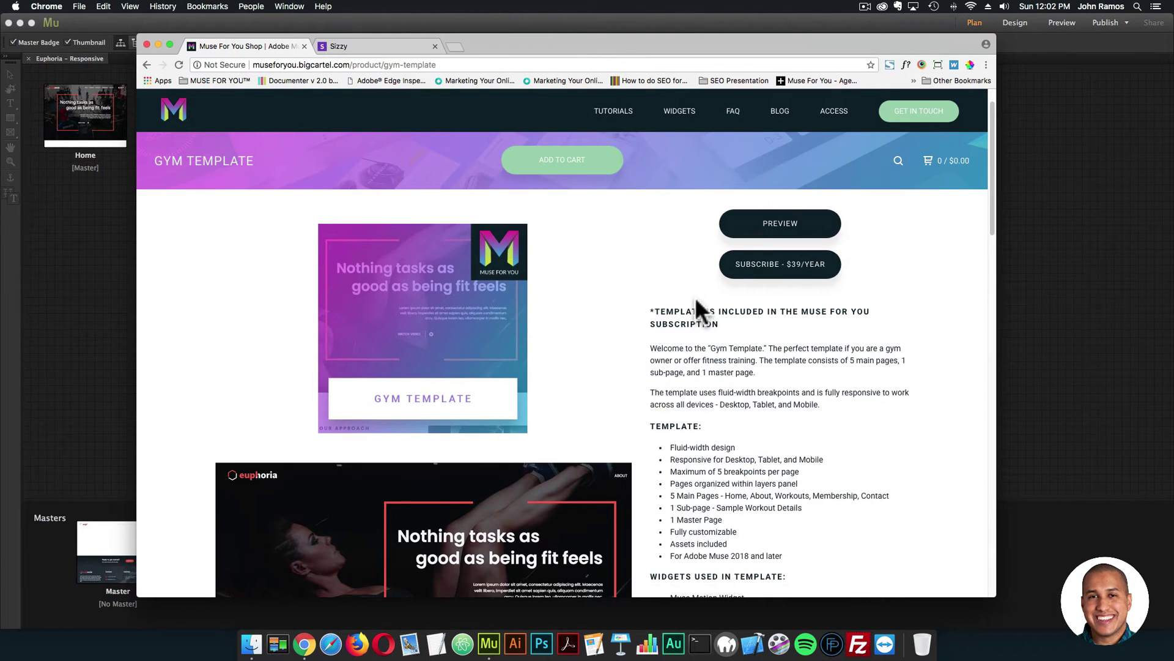
scroll(696, 300, "down", 3)
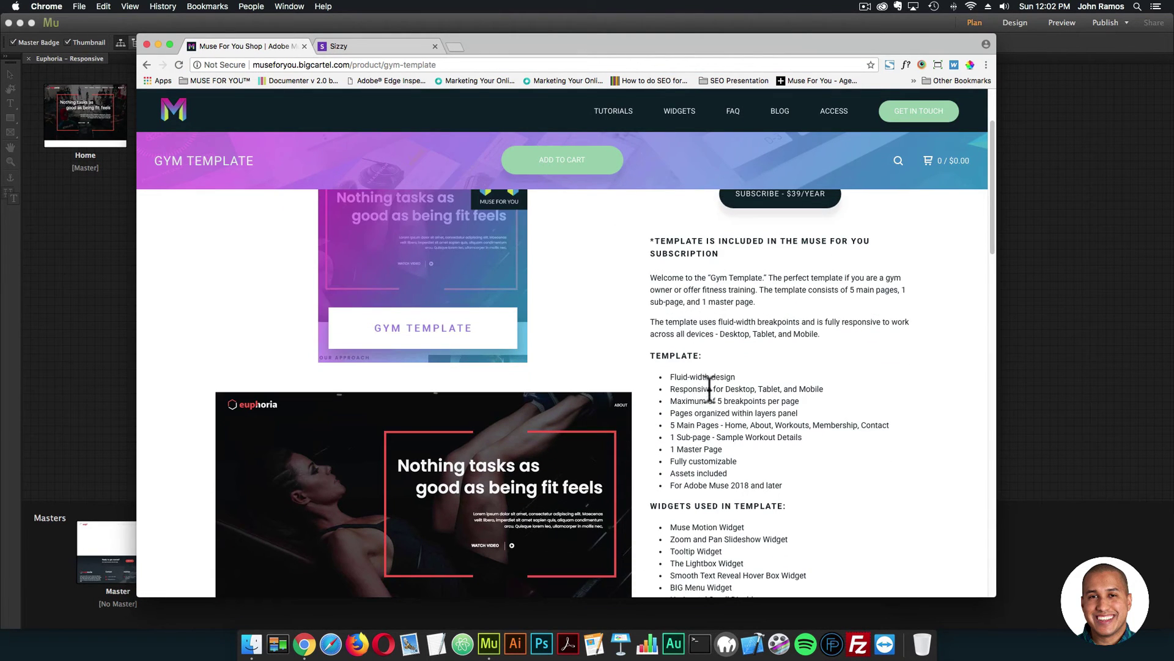
scroll(709, 390, "down", 1)
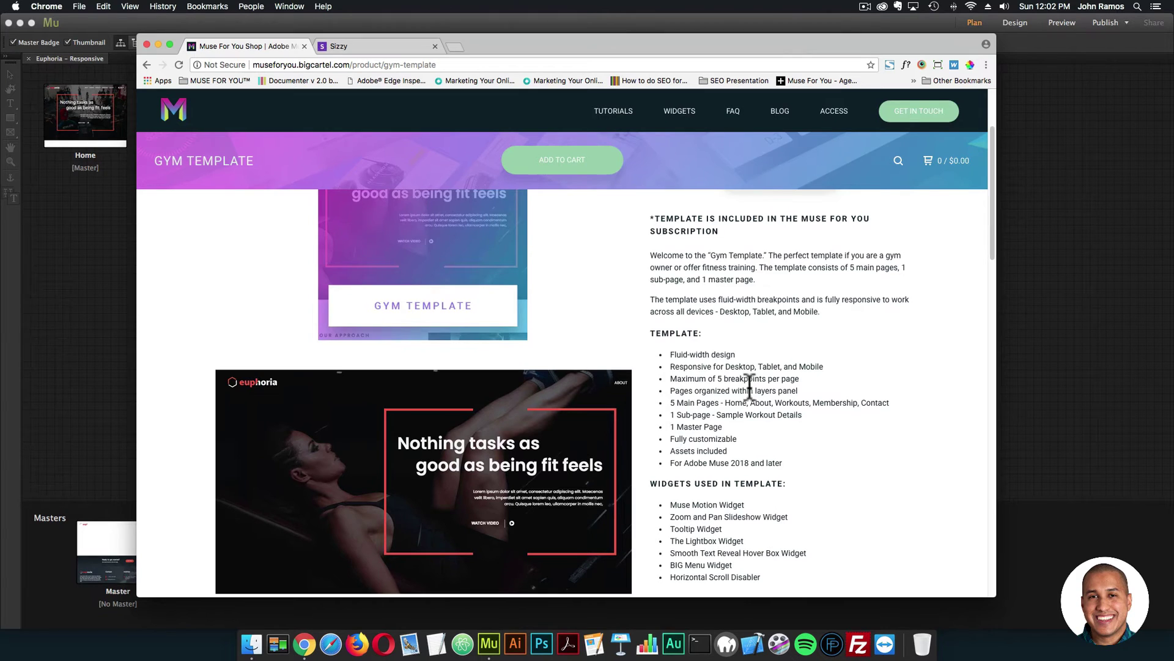
scroll(754, 379, "down", 1)
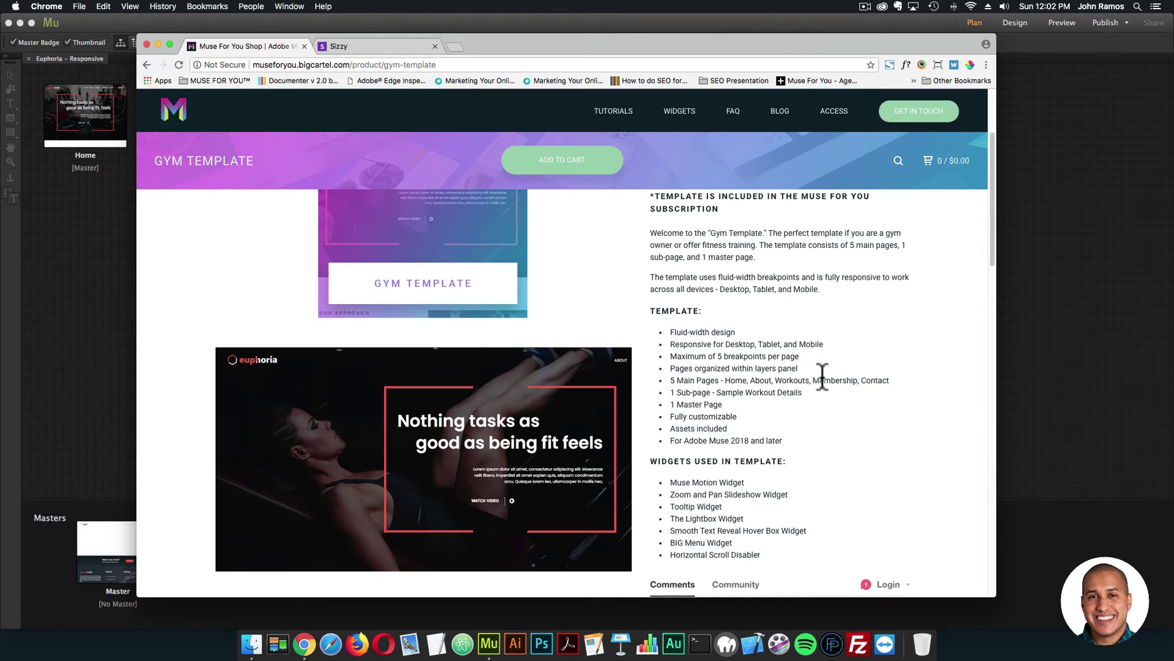
scroll(820, 373, "down", 1)
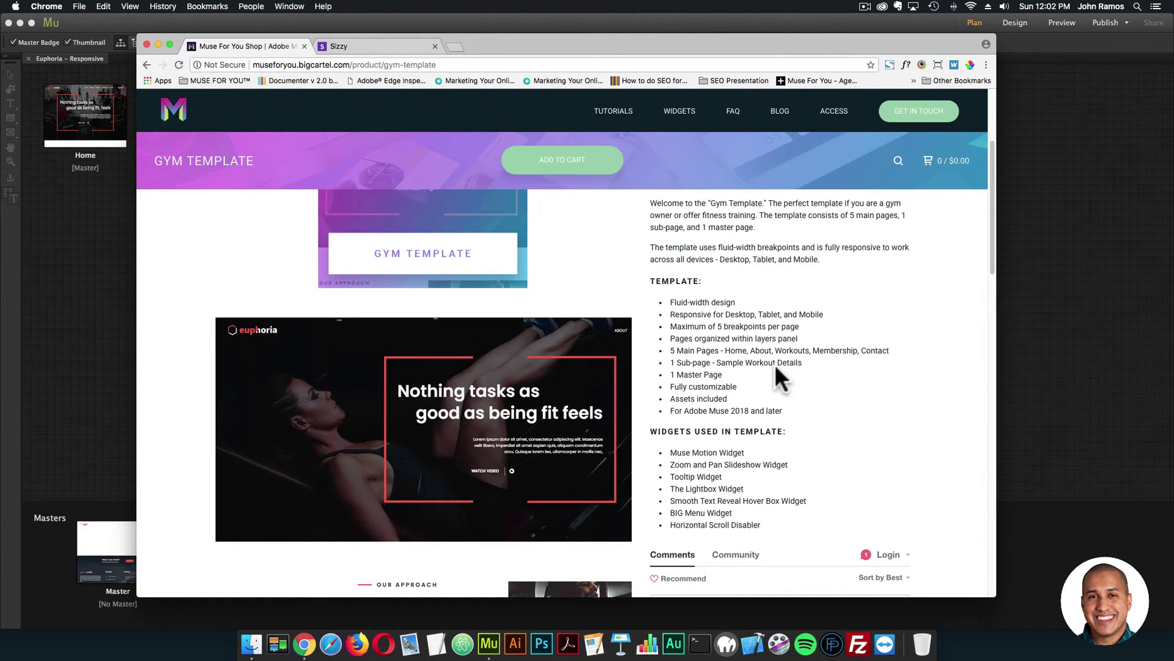
scroll(702, 376, "down", 1)
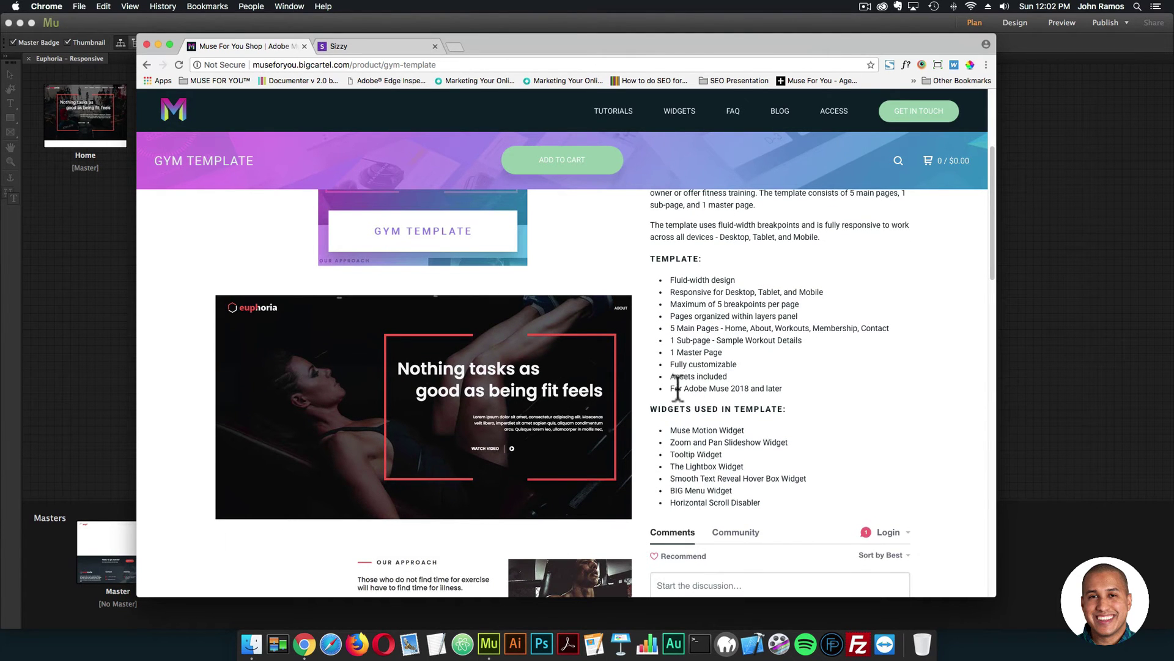
scroll(703, 372, "down", 1)
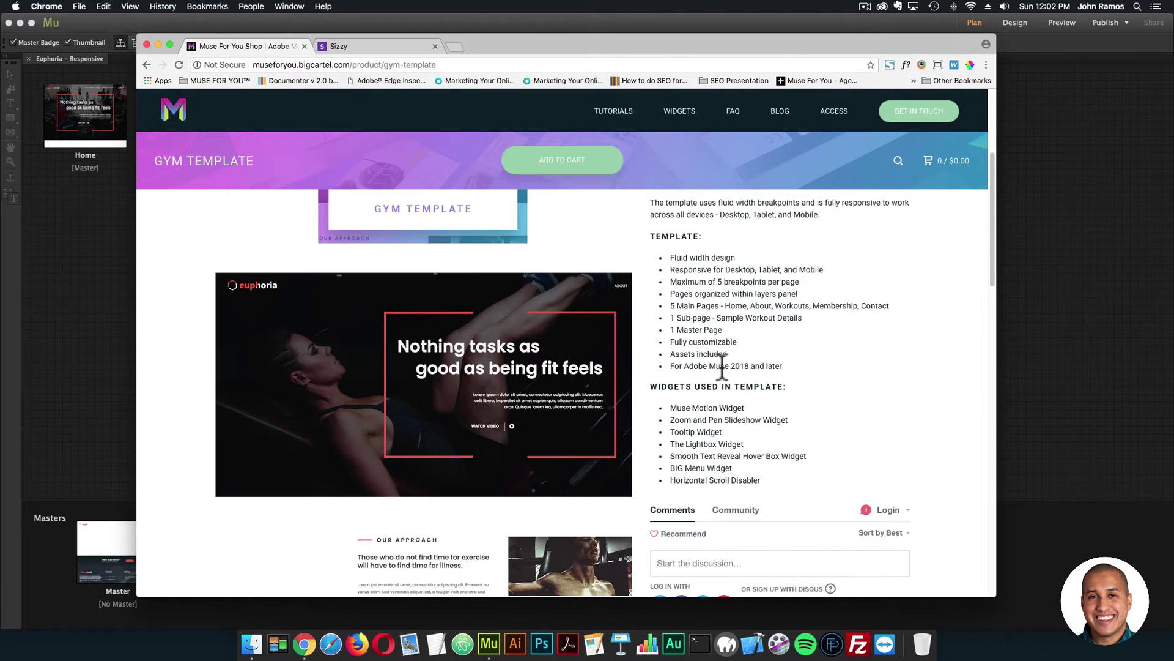
scroll(722, 367, "down", 1)
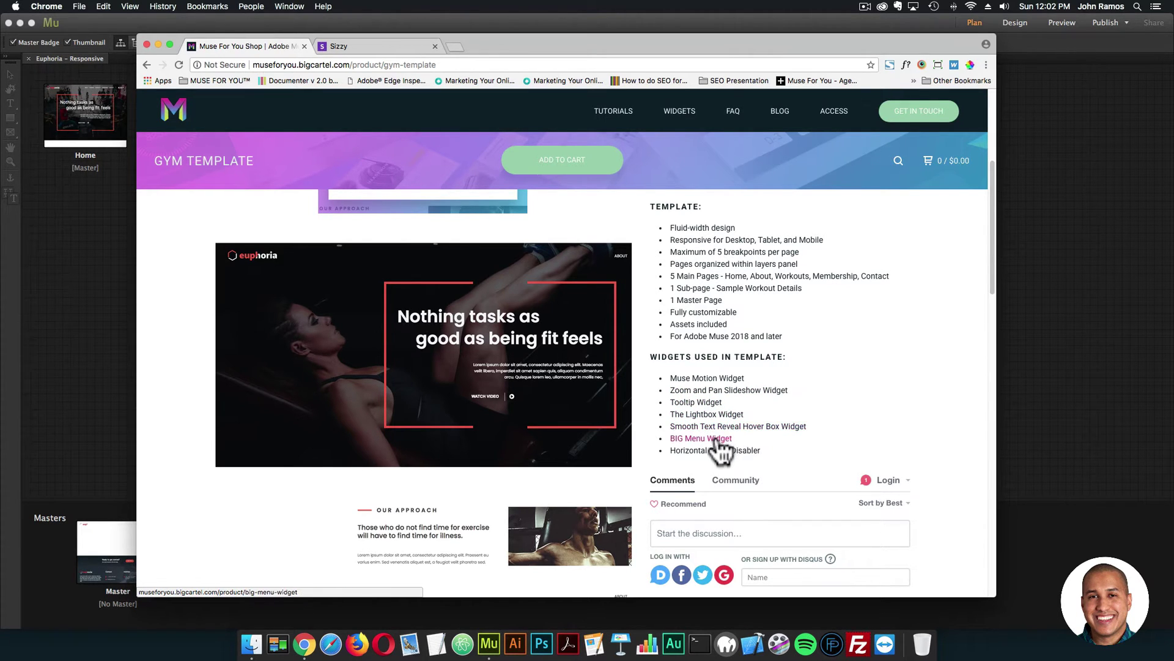
Review the seven widgets listed on the Gym Template product page.
scroll(867, 422, "down", 3)
scroll(913, 403, "down", 10)
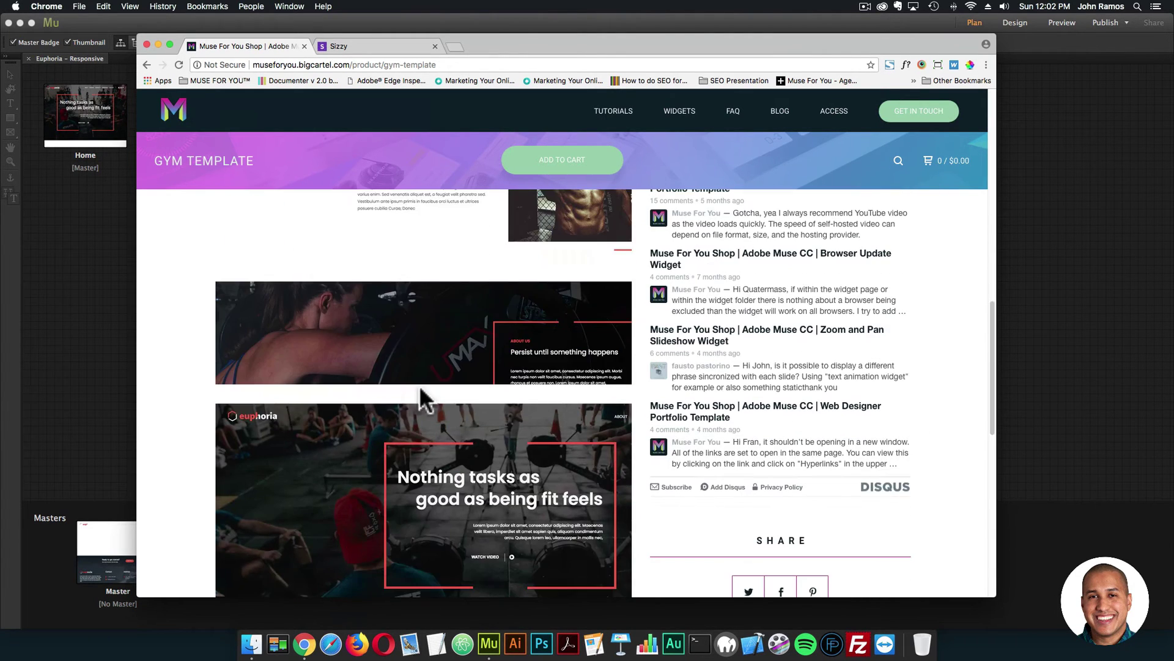
scroll(410, 397, "up", 5)
scroll(410, 391, "up", 4)
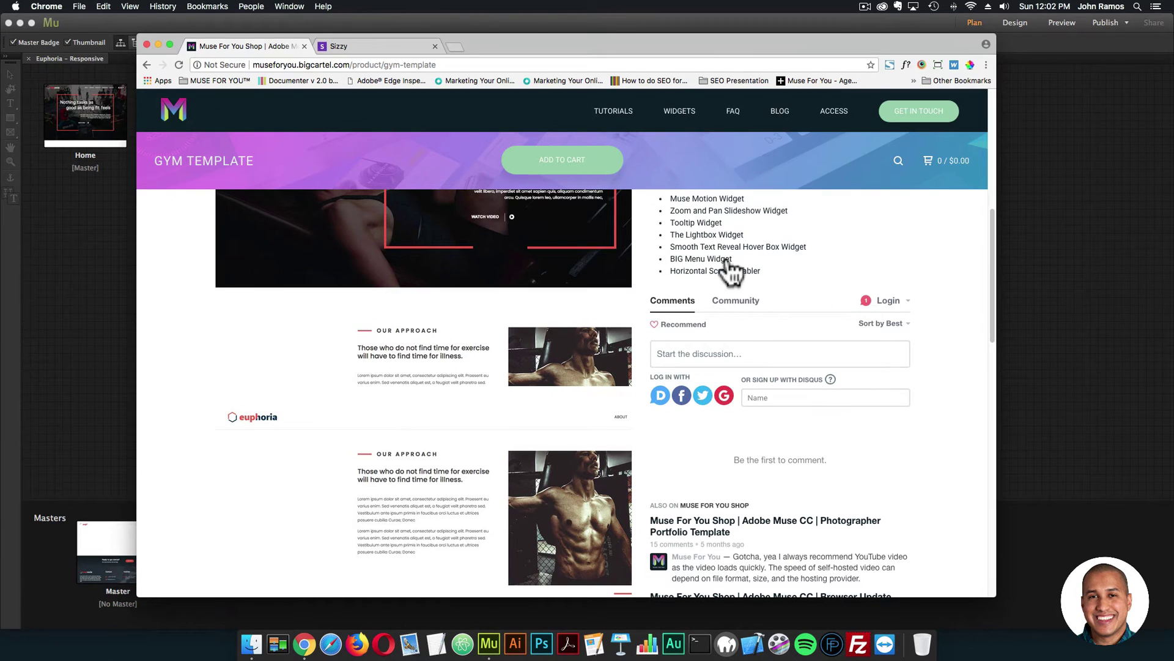
scroll(759, 303, "up", 1)
scroll(778, 323, "up", 1)
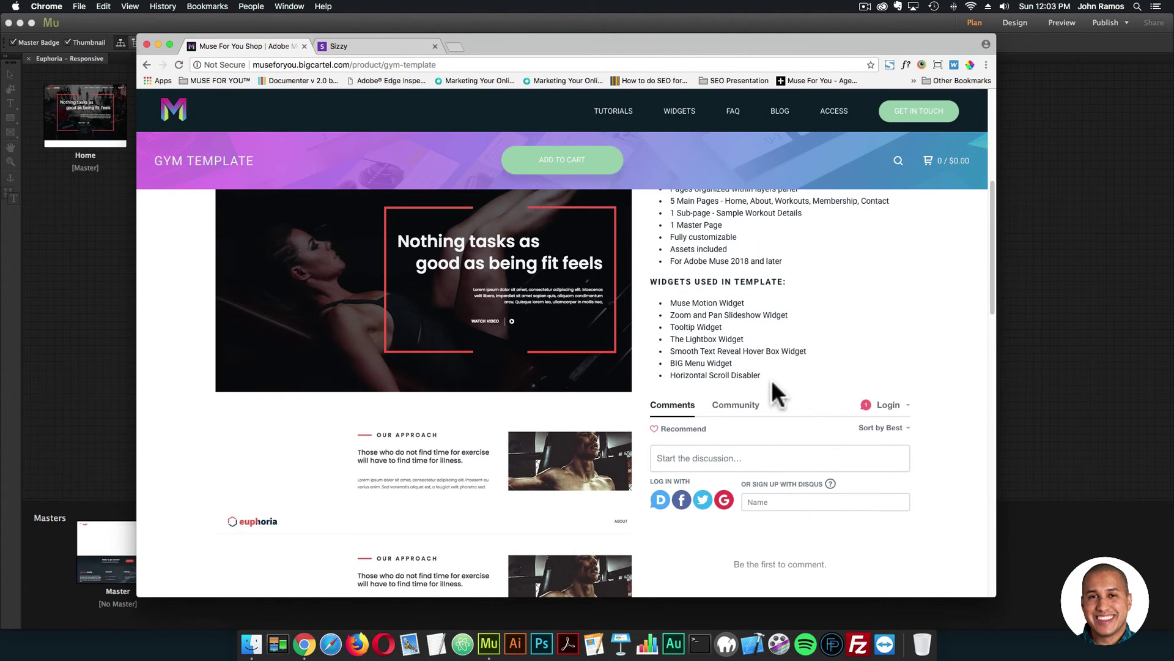
scroll(772, 381, "down", 1)
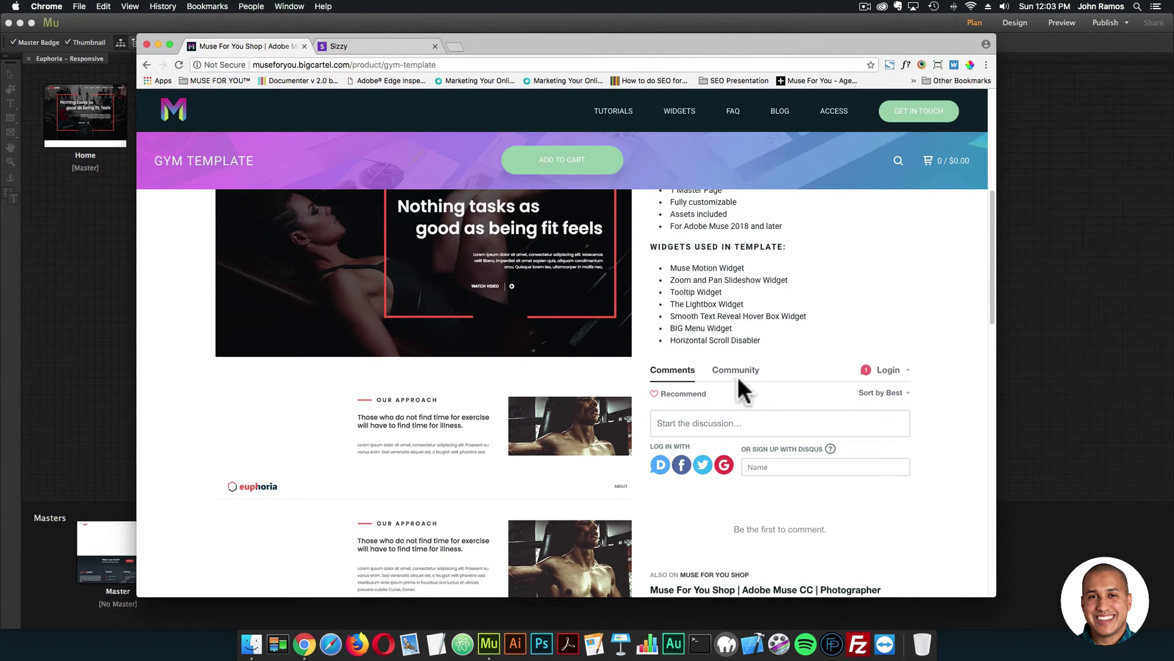
scroll(460, 354, "up", 3)
scroll(460, 354, "up", 3)
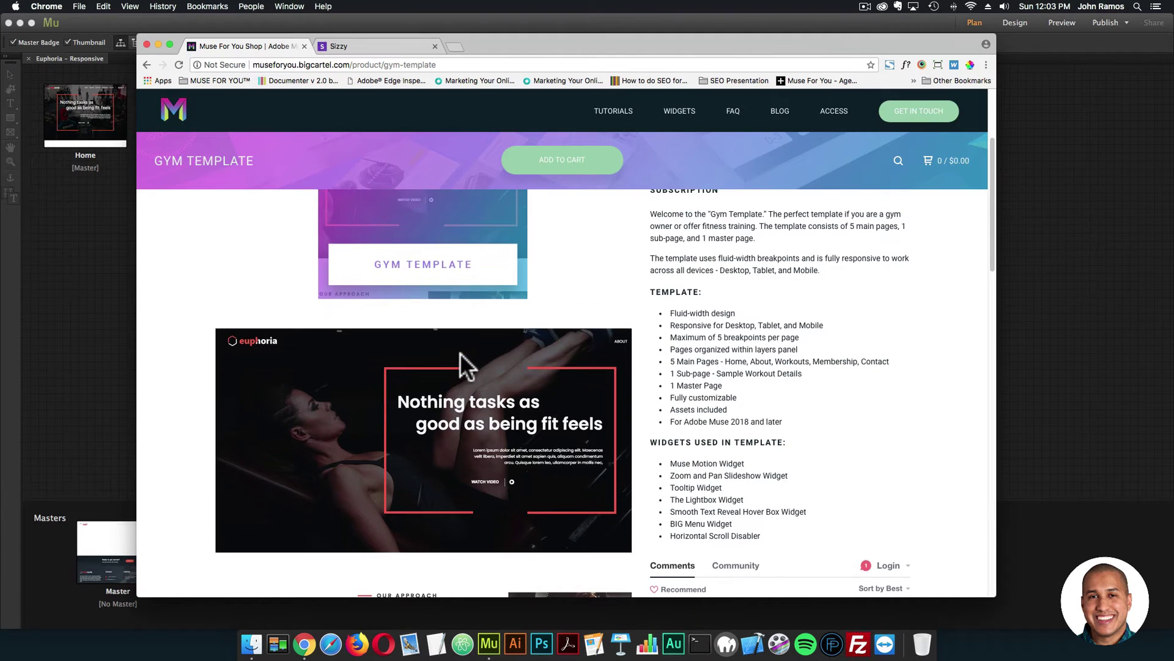
Load museforyoushop.com in a new tab, dismiss the subscribe popup, and open the Gym Template product.
left_click(453, 46)
type("museforyoushop.com")
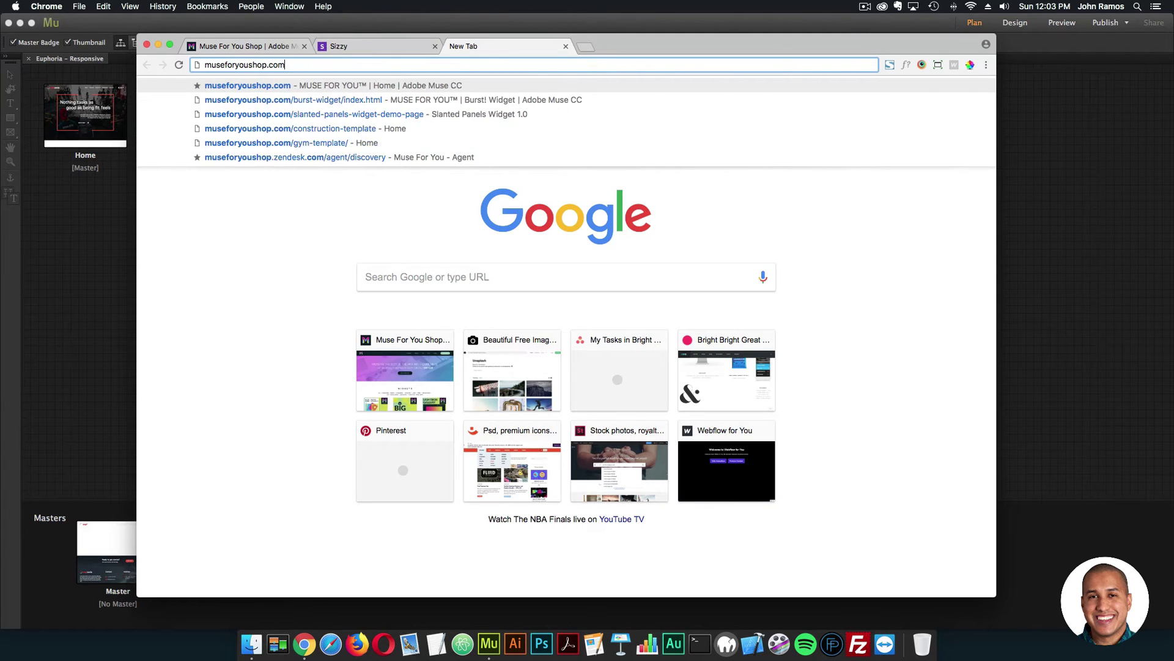
key("Return")
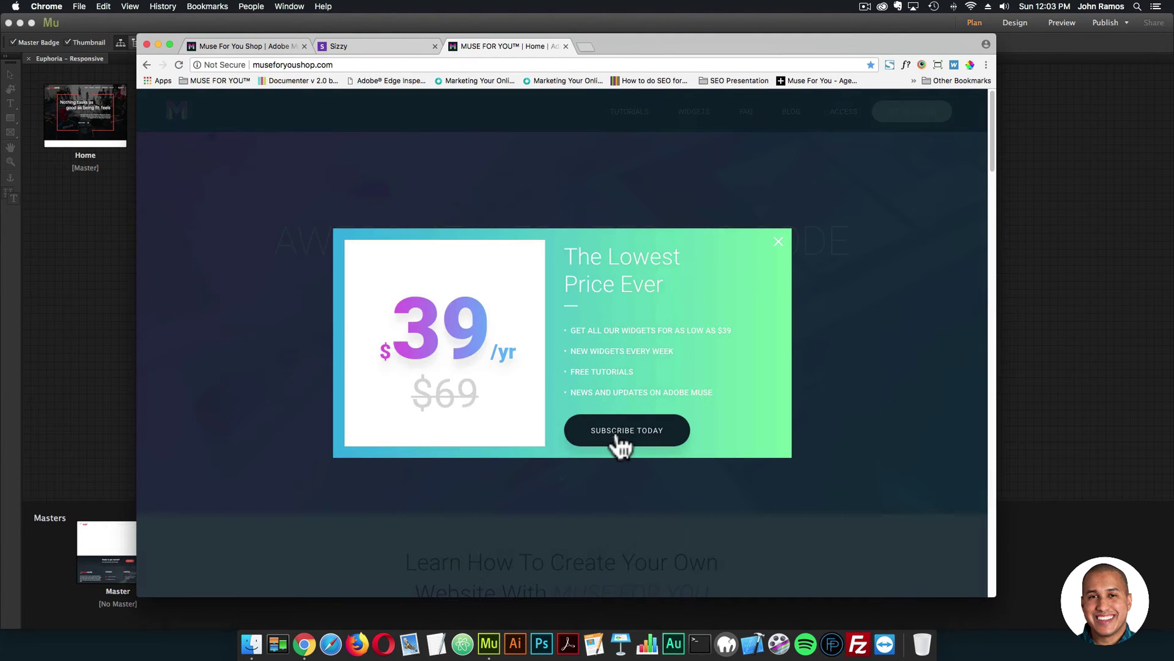
left_click(619, 445)
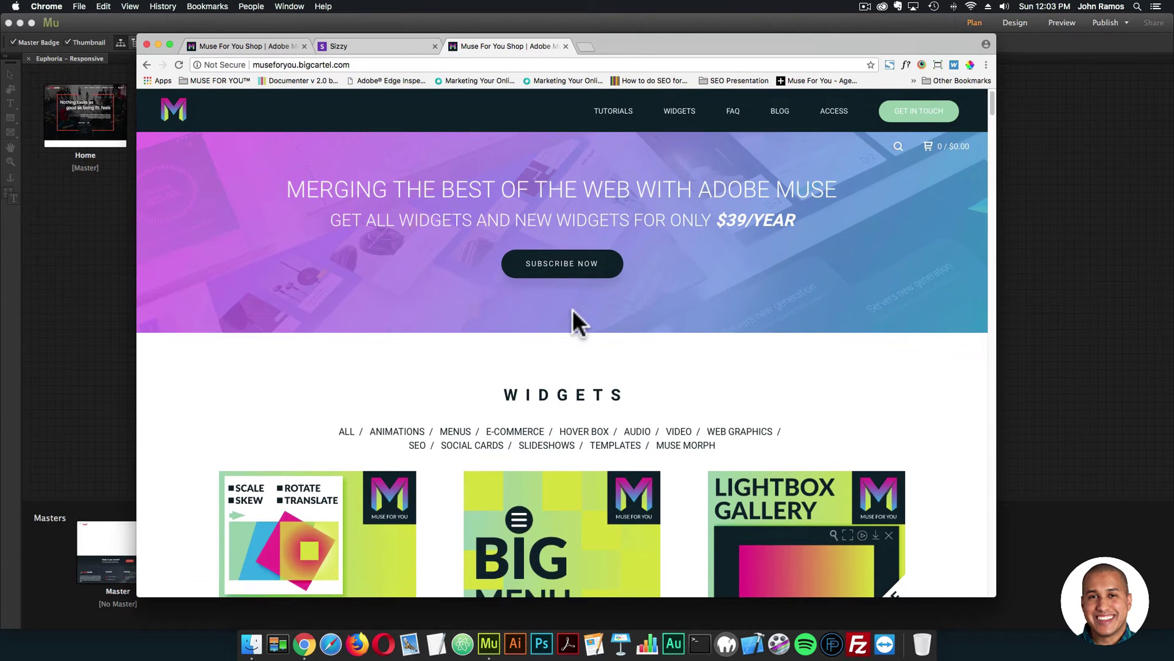
scroll(574, 307, "down", 3)
scroll(575, 312, "down", 4)
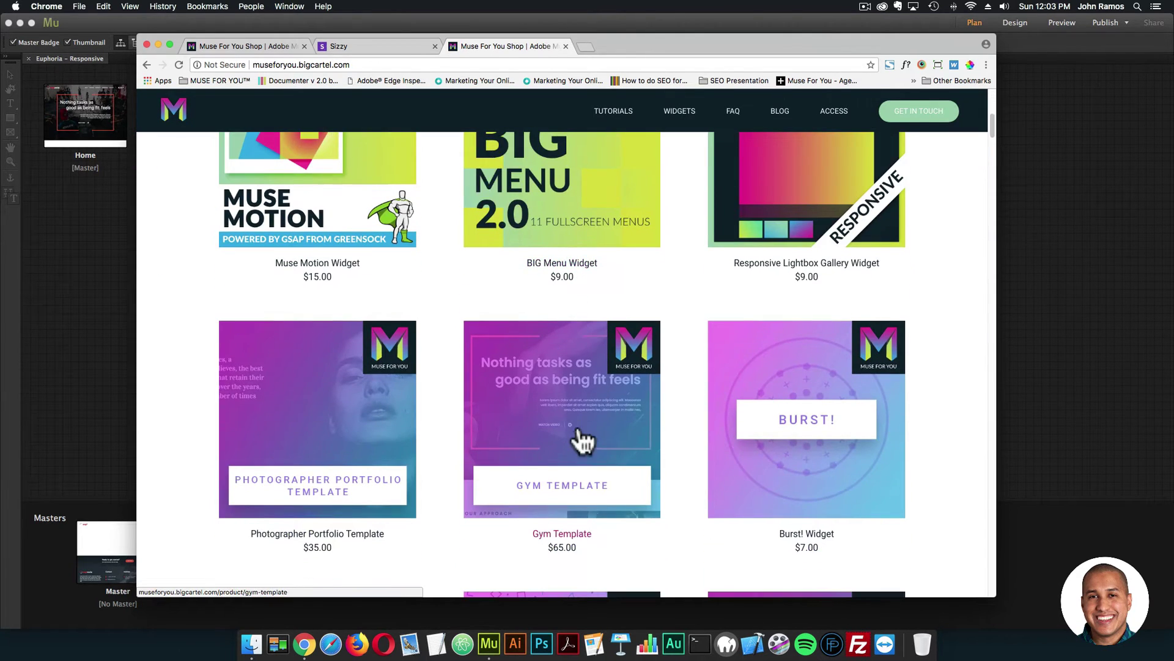
left_click(566, 405)
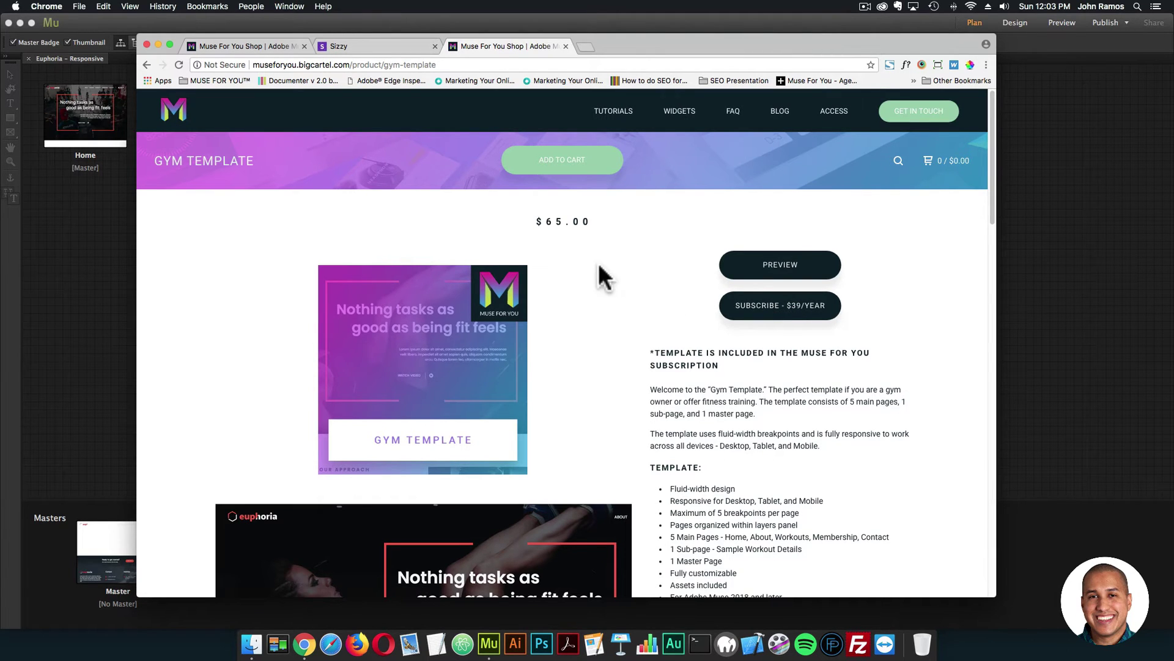
Open the Euphoria Home page from Plan view and view its layout at the 960, 768 and 550 breakpoints.
left_click(71, 255)
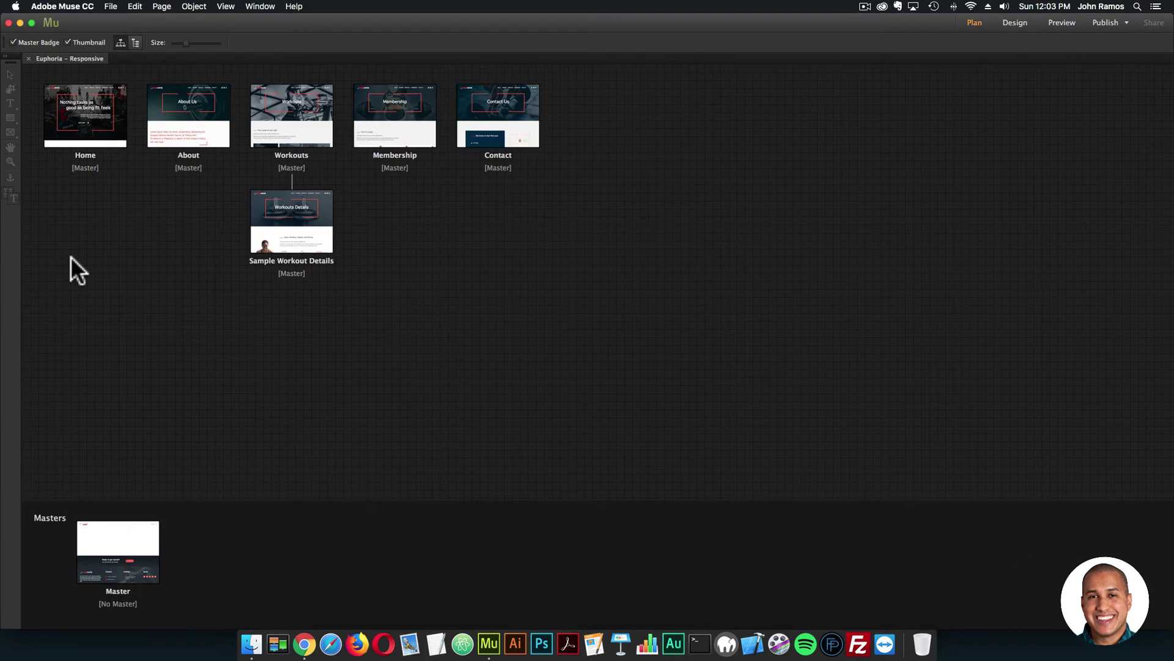
mouse_move(262, 245)
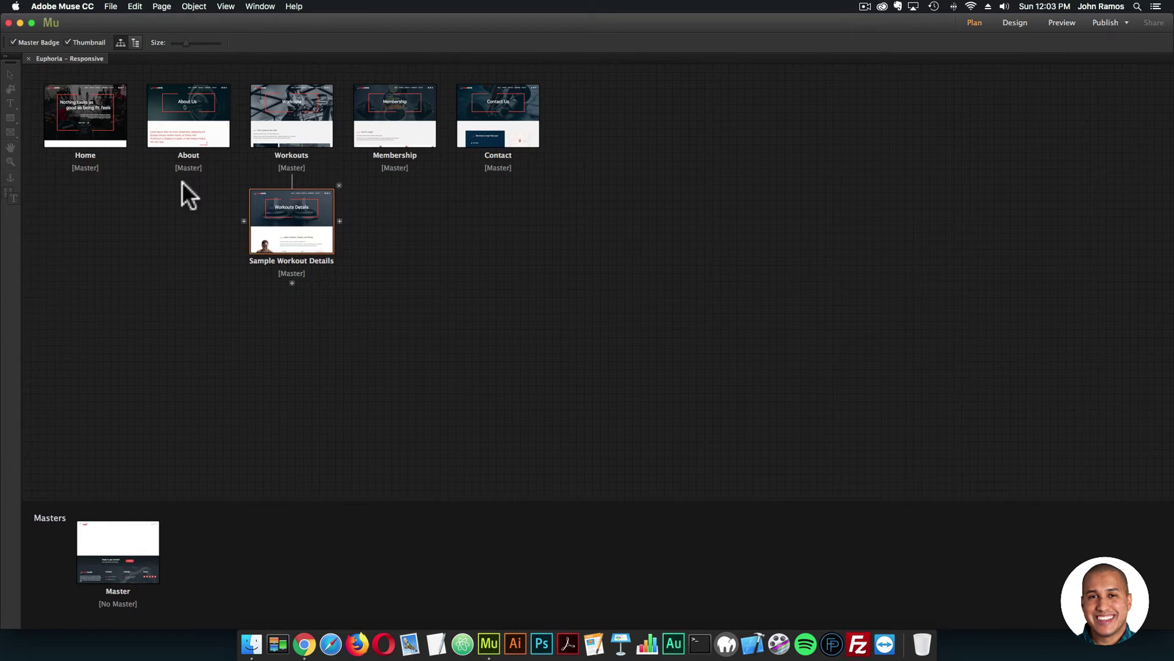
double_click(79, 112)
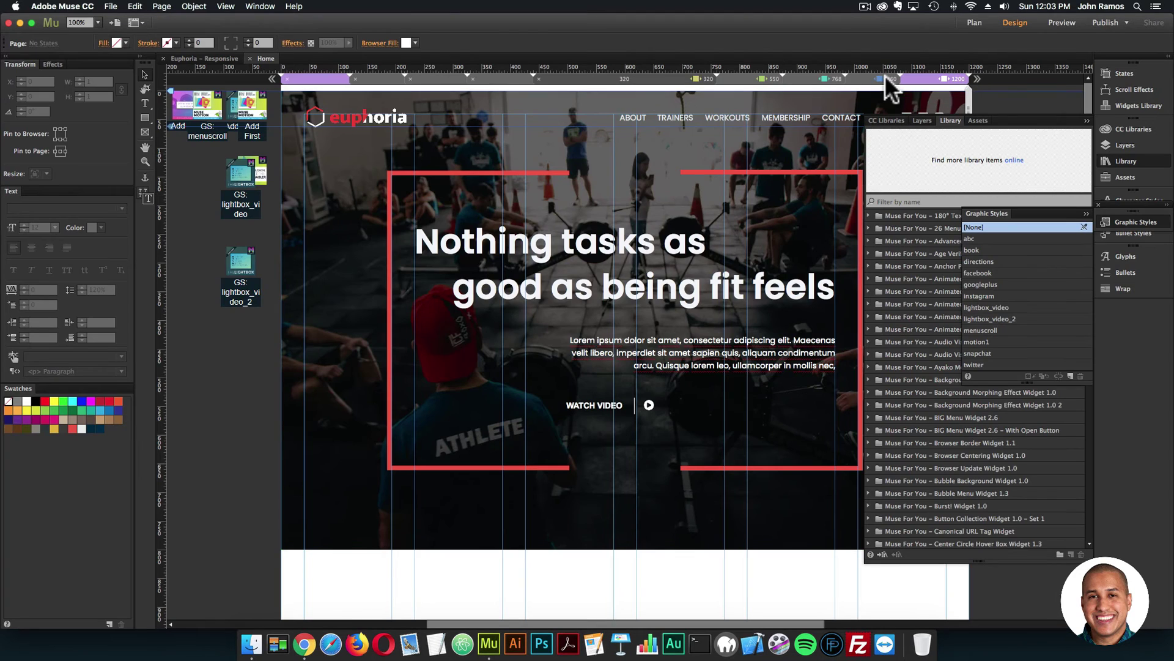
left_click(878, 76)
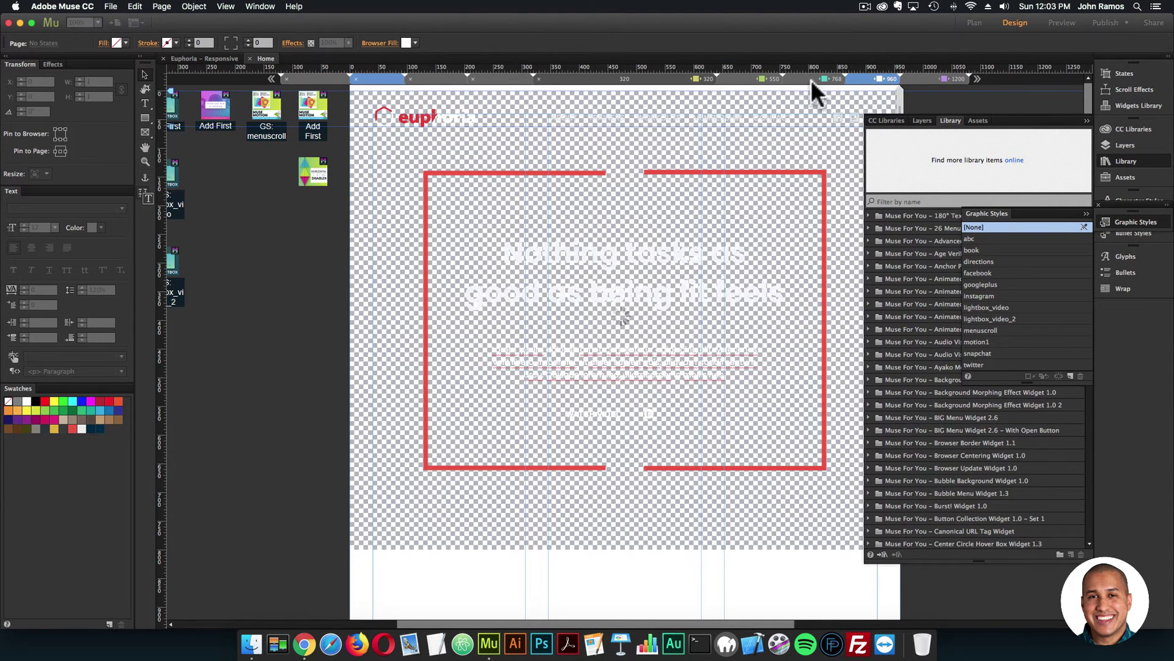
left_click(1125, 164)
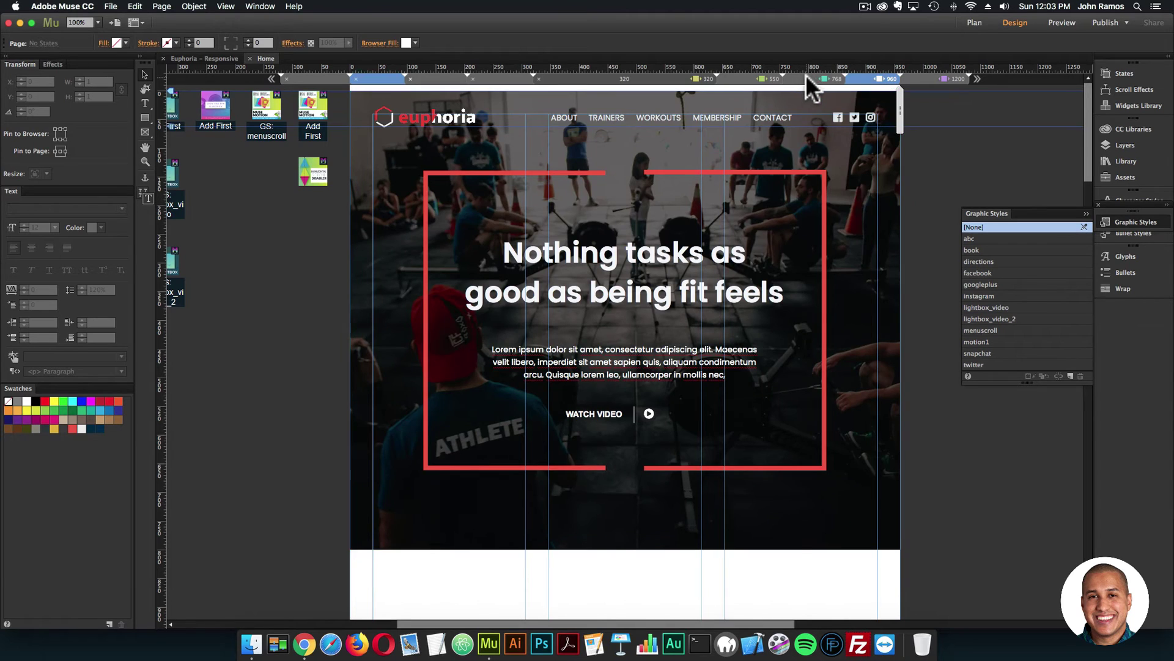
left_click(805, 76)
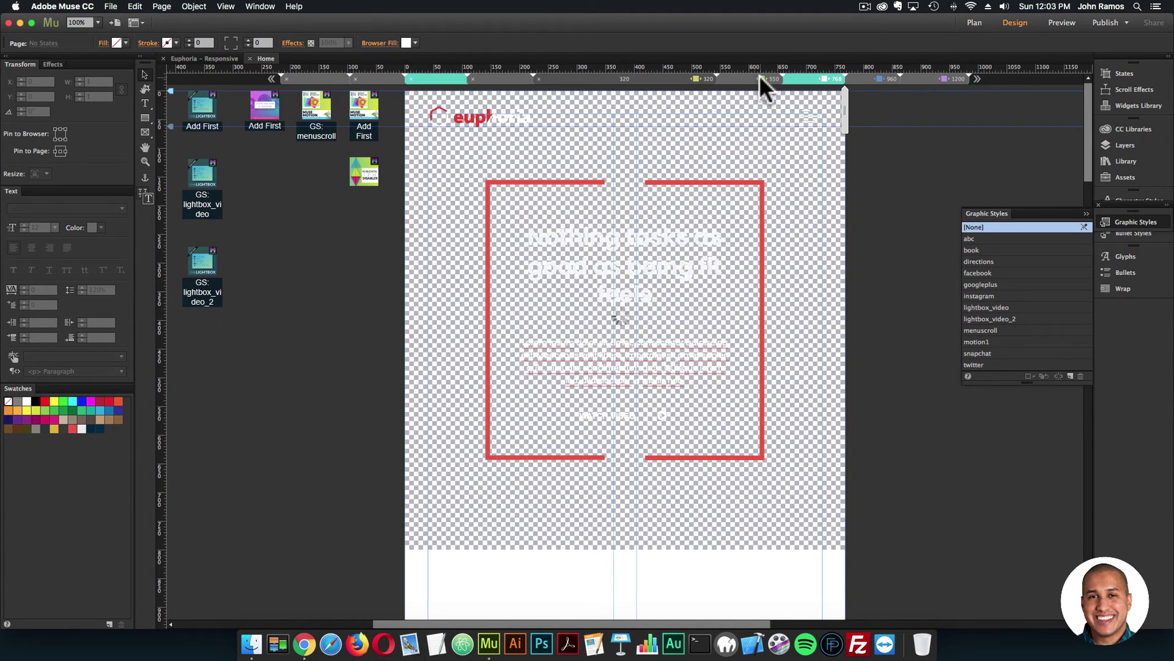
left_click(758, 76)
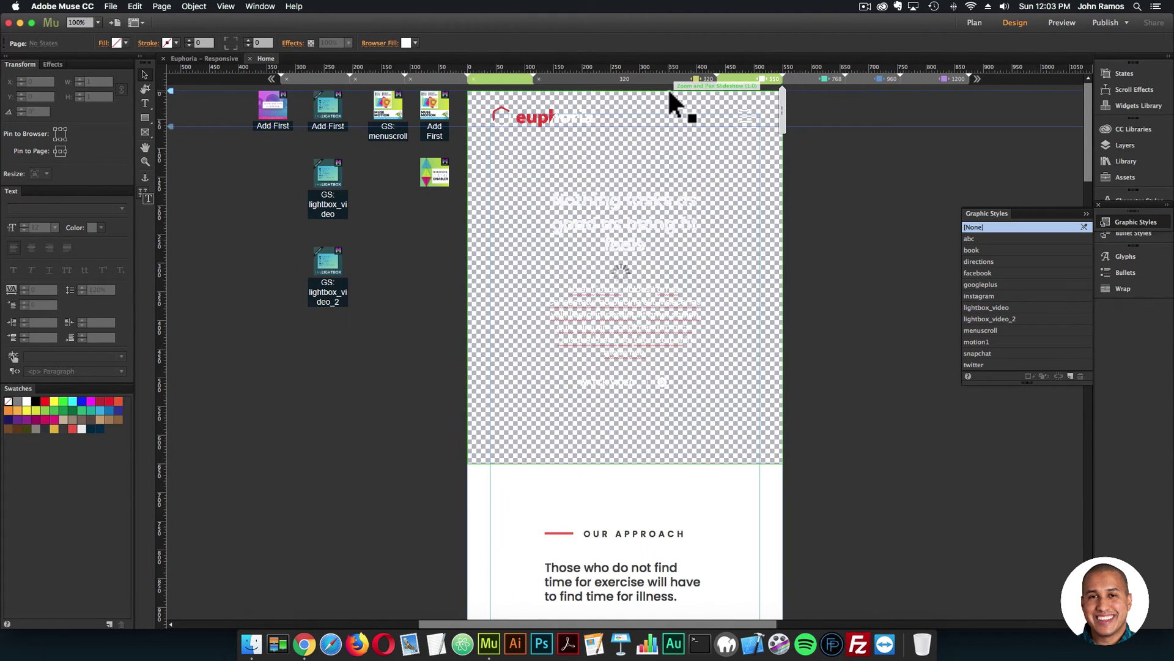
Select the lightbox_video widget in the hero to inspect it.
left_click_drag(313, 275, 420, 93)
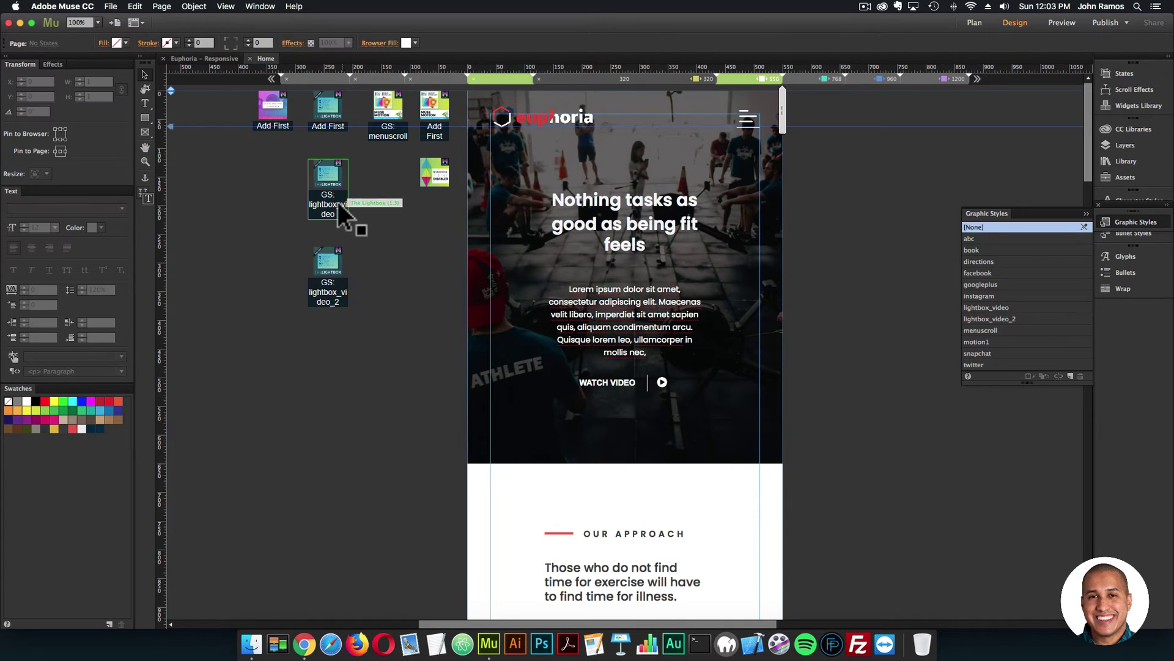
left_click(340, 204)
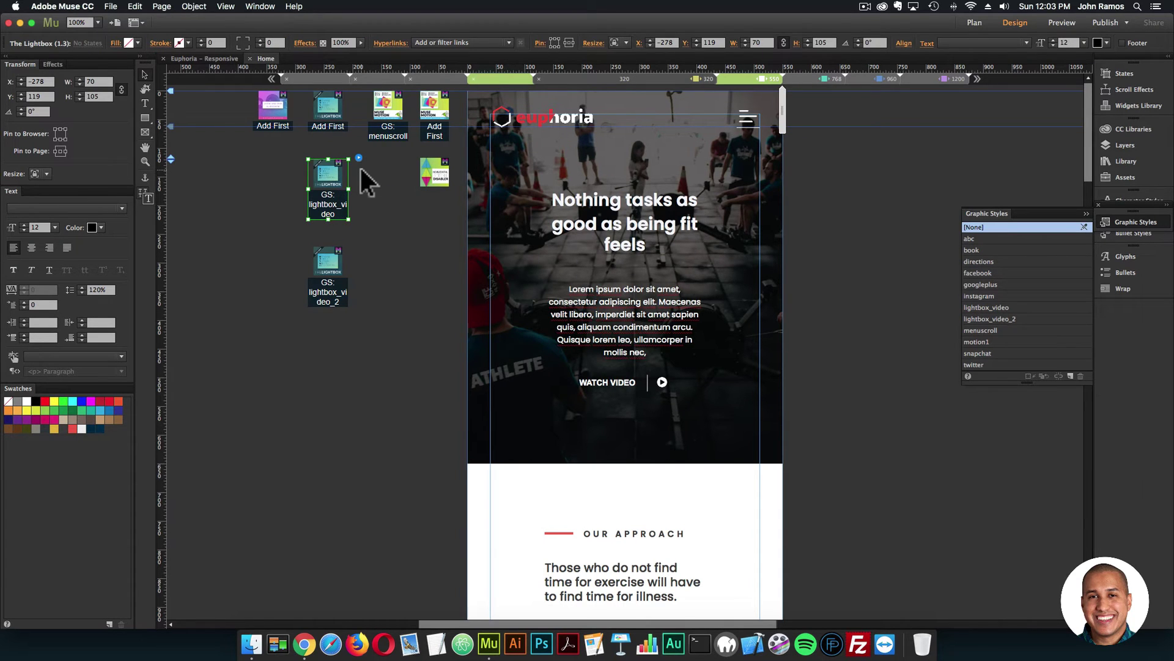
left_click(370, 153)
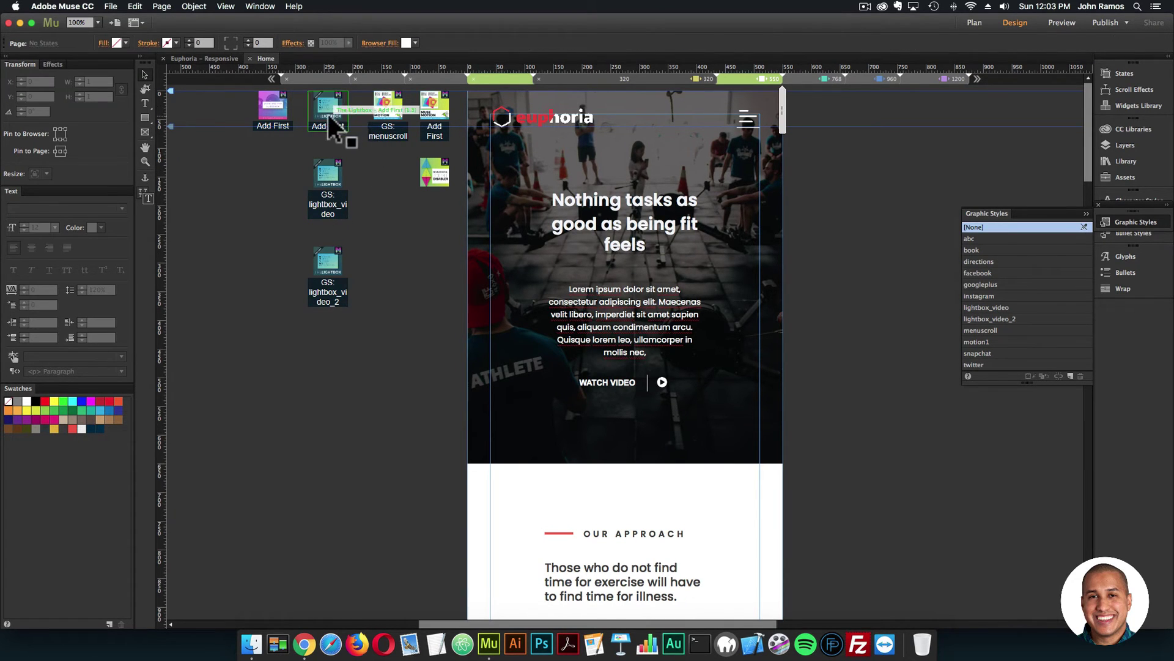
left_click(324, 197)
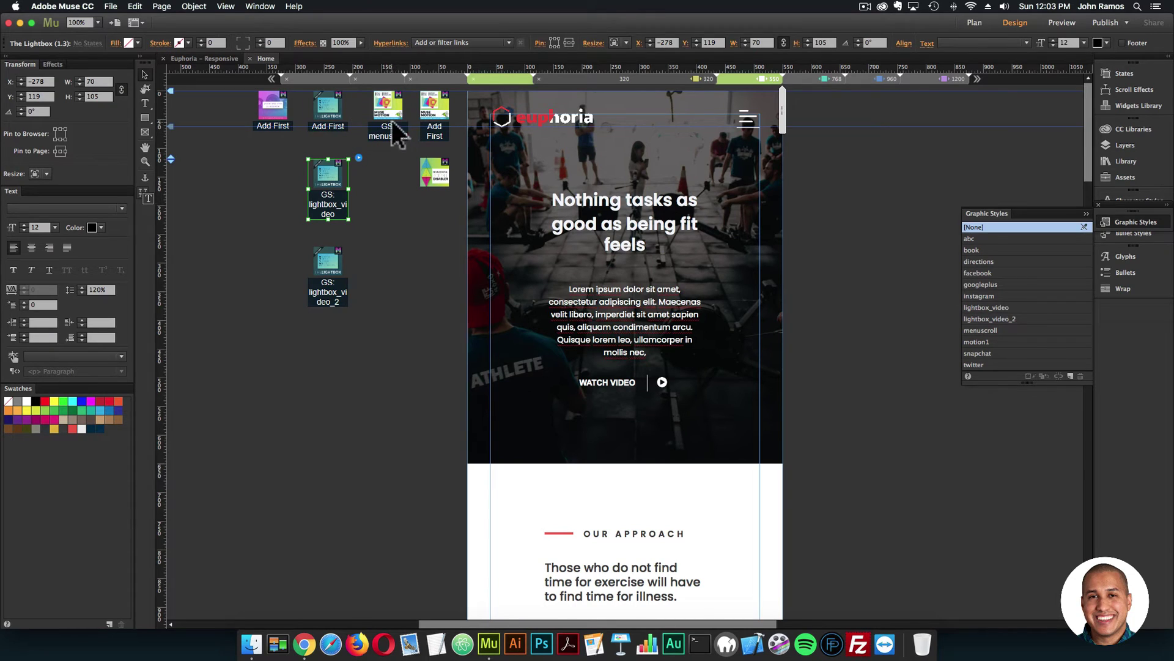
left_click(392, 120)
left_click(328, 184)
Set the hero slideshow's IMAGE 1 to muse-for-you-image-33.jpeg.
left_click(782, 162)
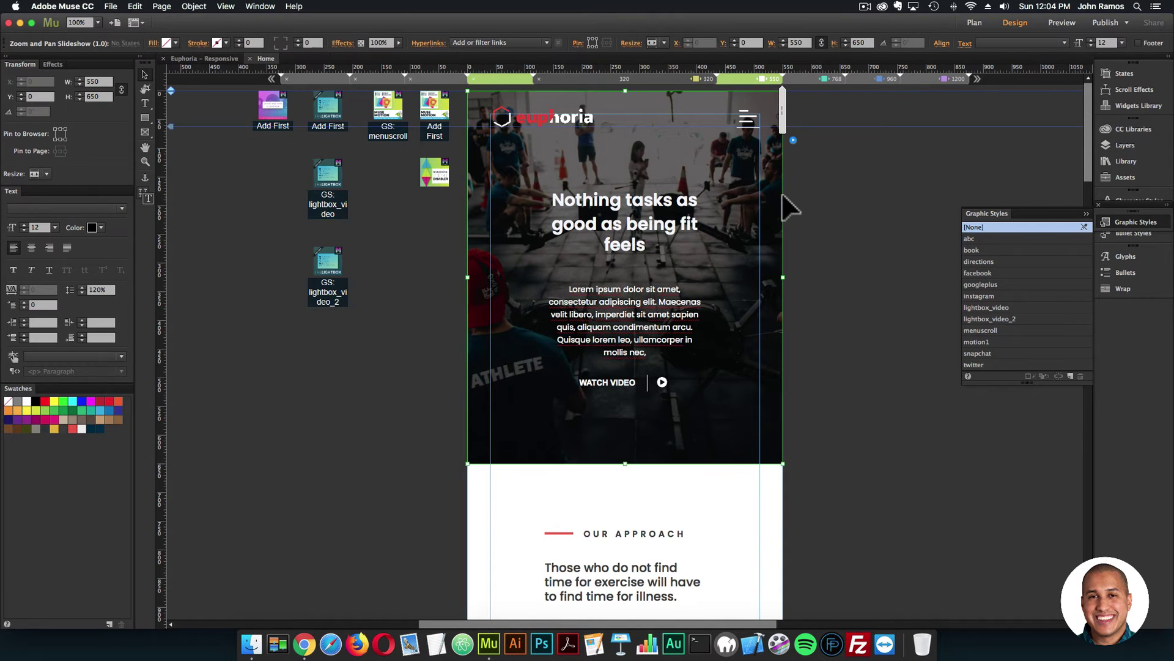
left_click(793, 139)
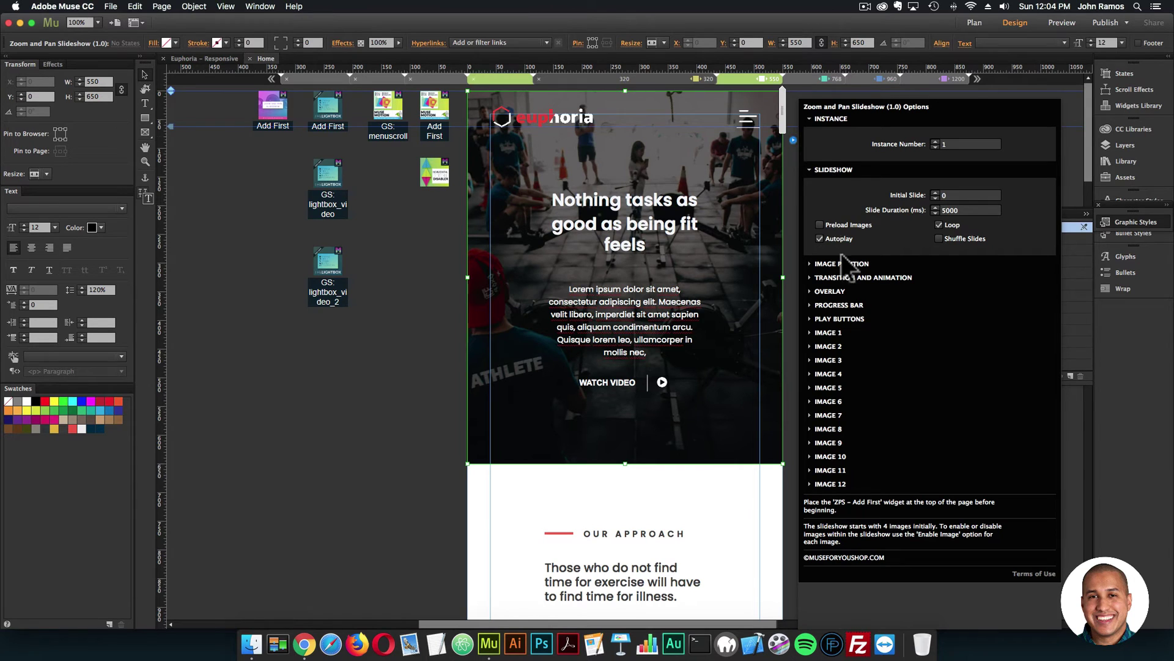
left_click(831, 333)
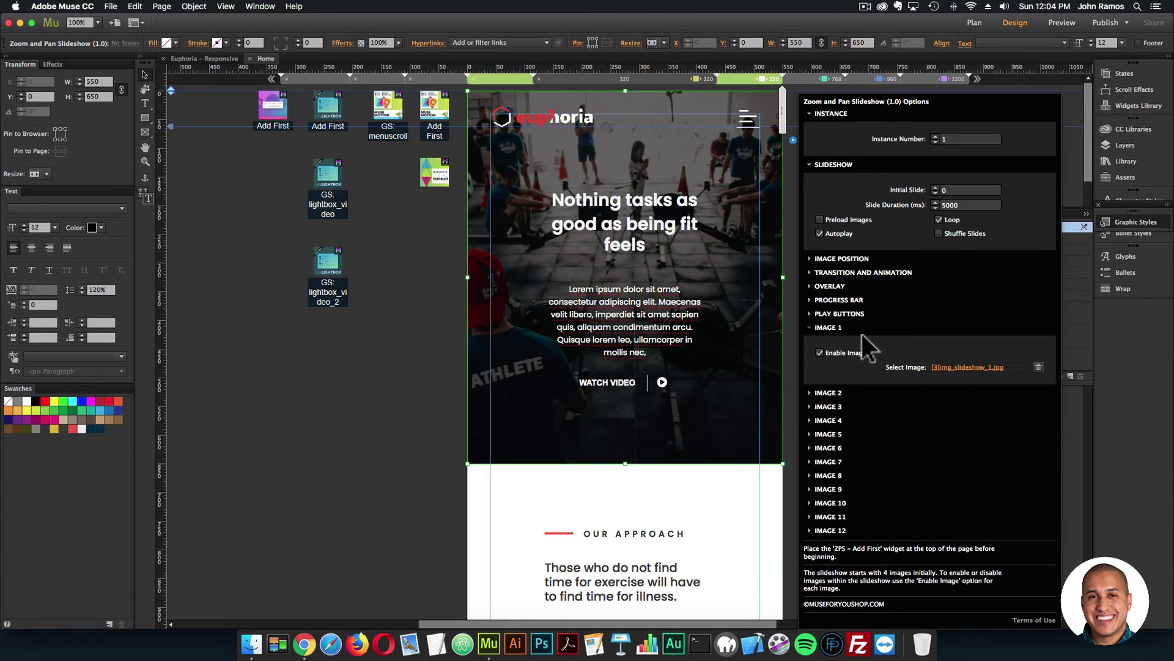
left_click(975, 368)
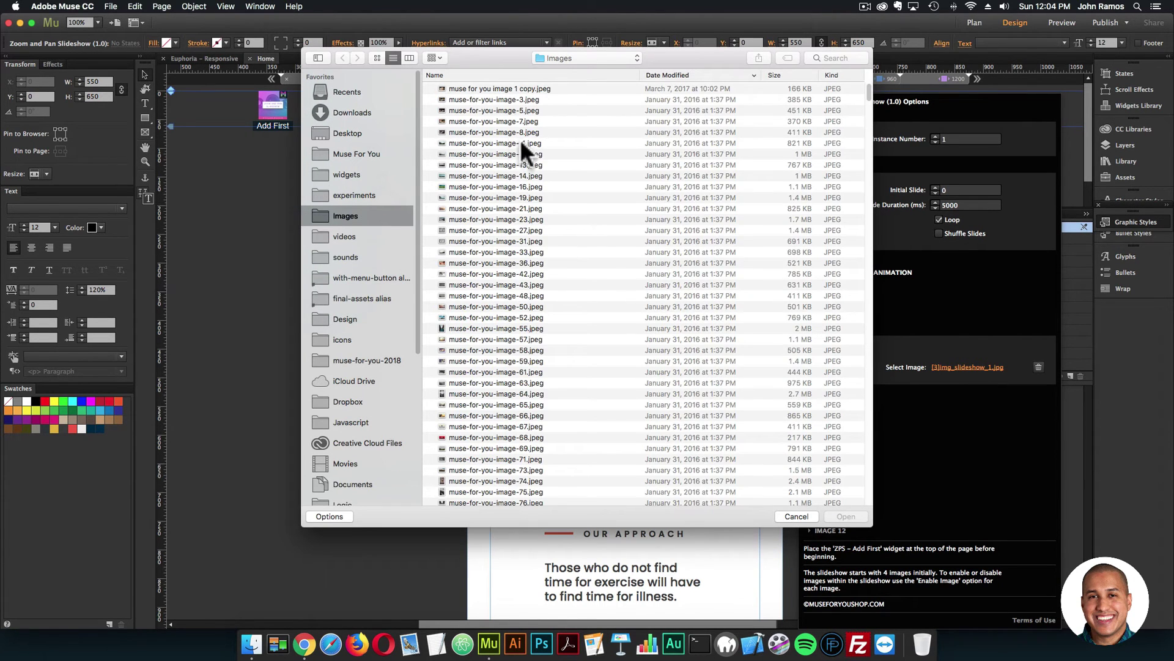
double_click(506, 252)
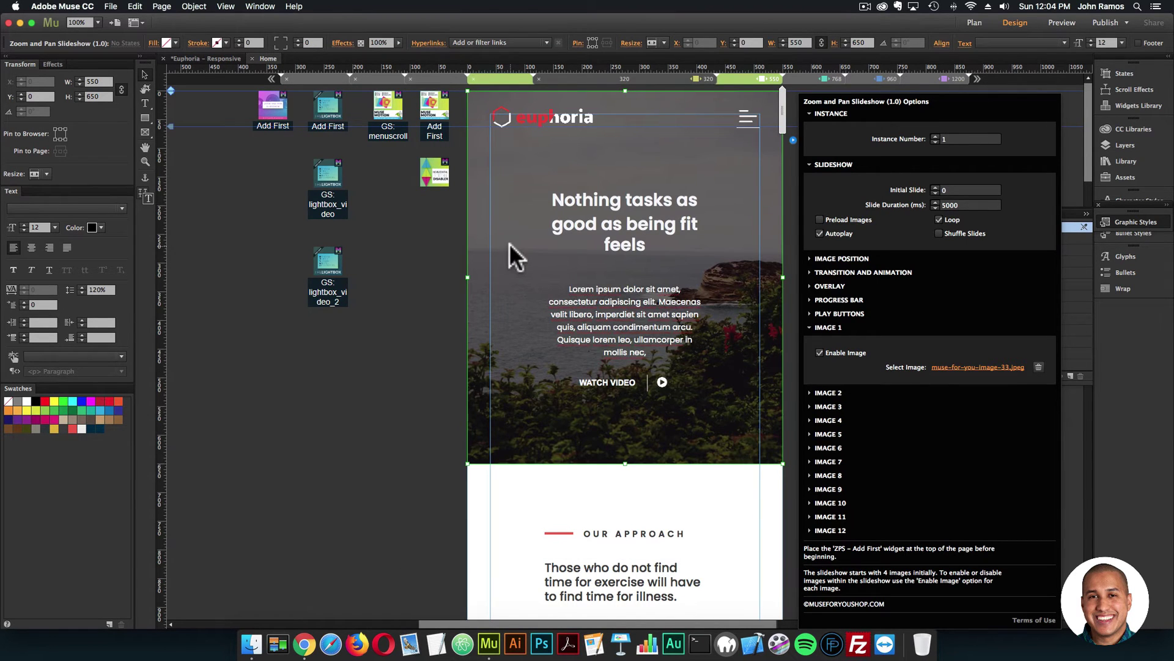
Expand the slideshow's image 2 through 7 sections to review their settings.
left_click(836, 390)
left_click(838, 405)
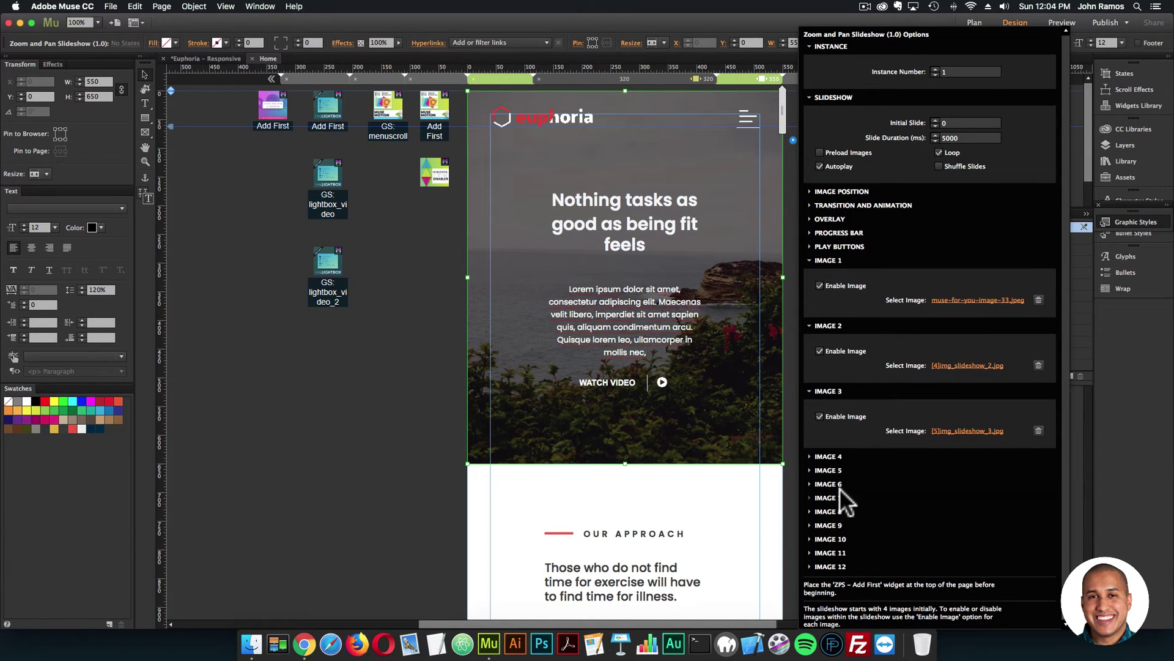
left_click(835, 498)
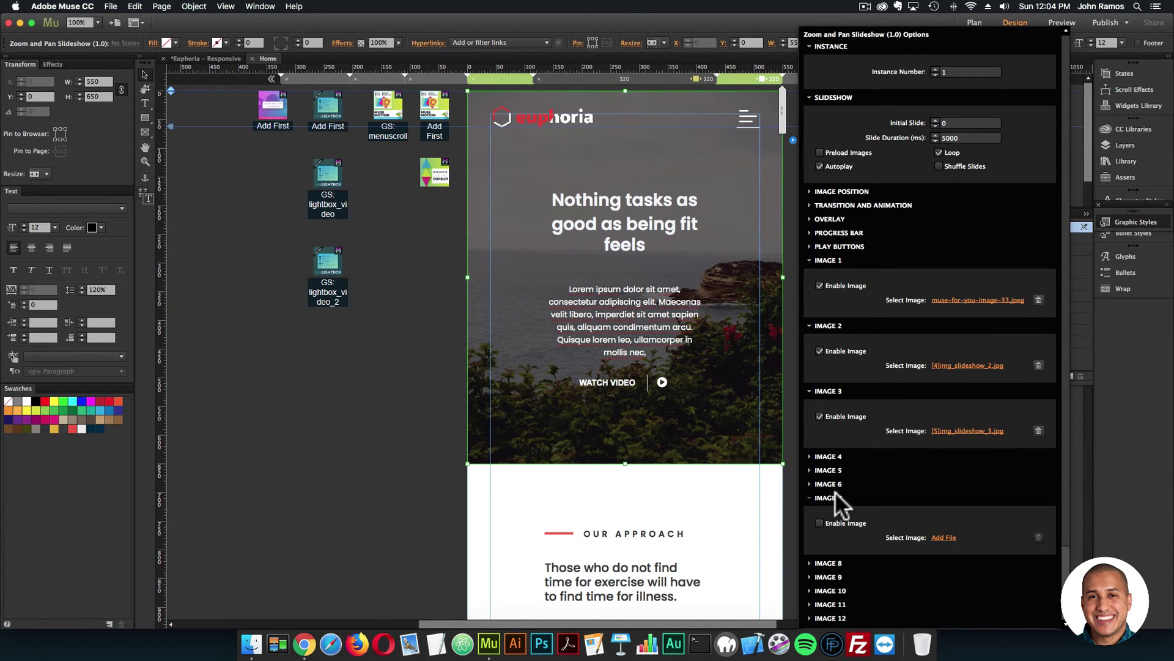
left_click(835, 485)
left_click(833, 470)
left_click(831, 456)
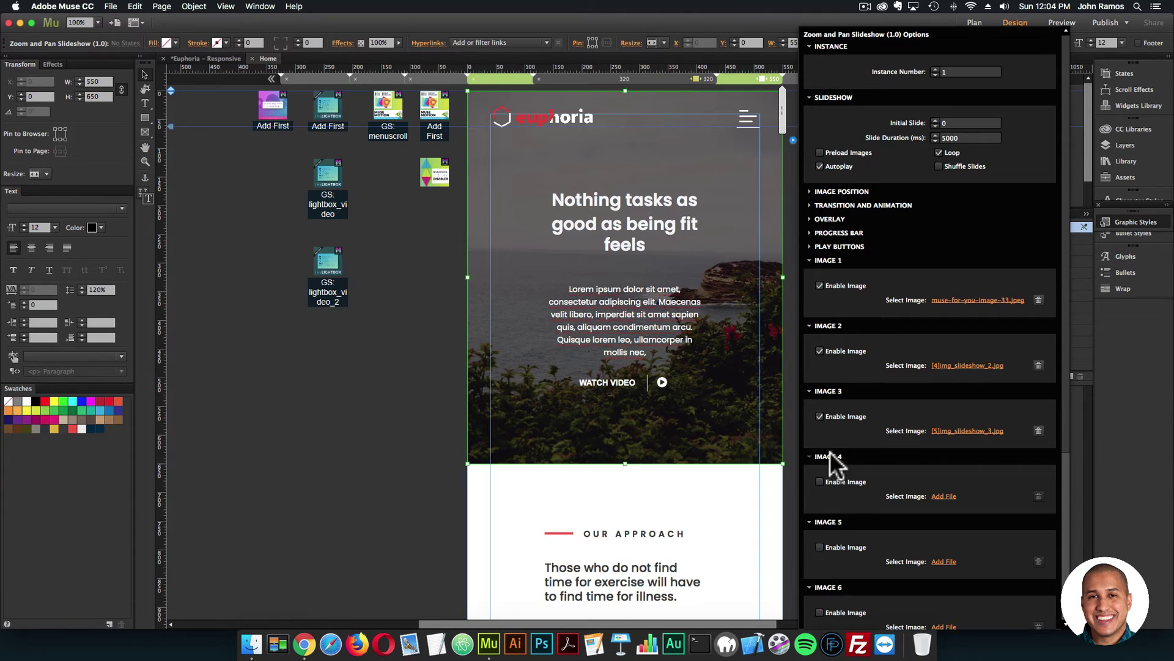
left_click(830, 456)
left_click(833, 469)
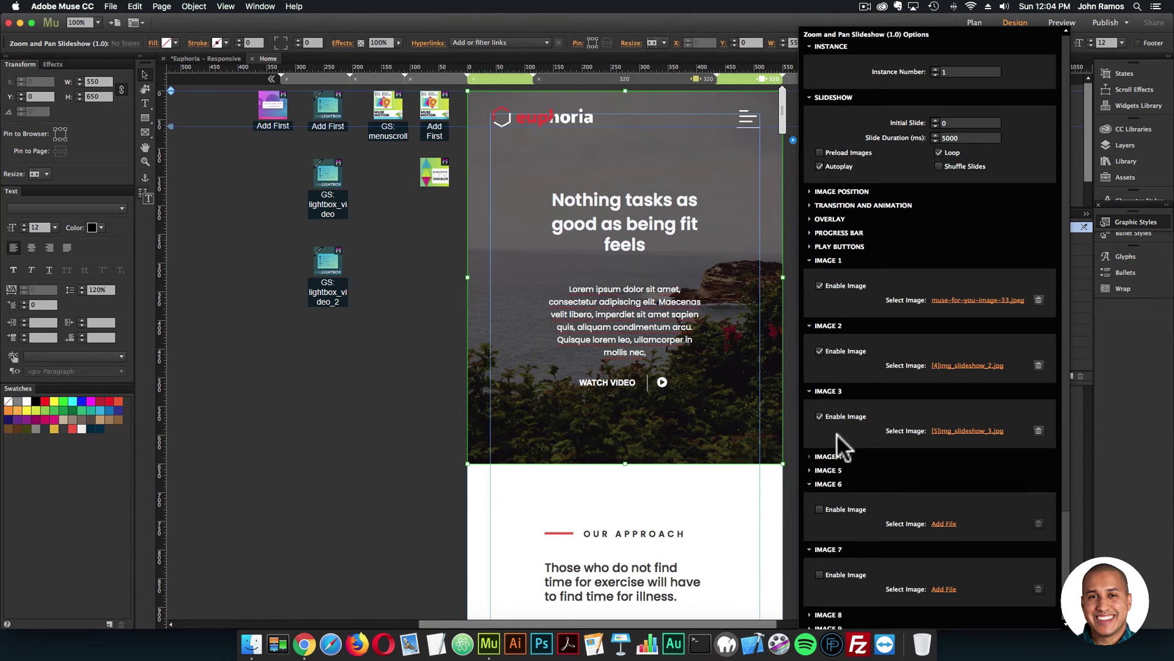
left_click(831, 456)
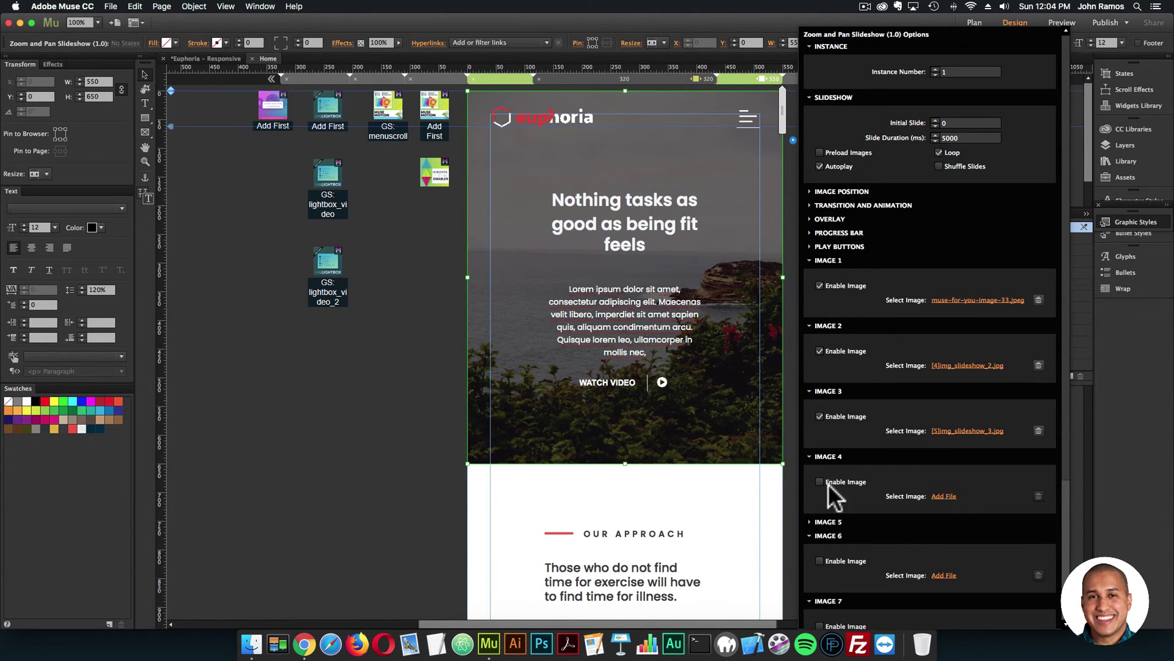
Close the slideshow options and select the Lorem ipsum paragraph text further down.
left_click(546, 215)
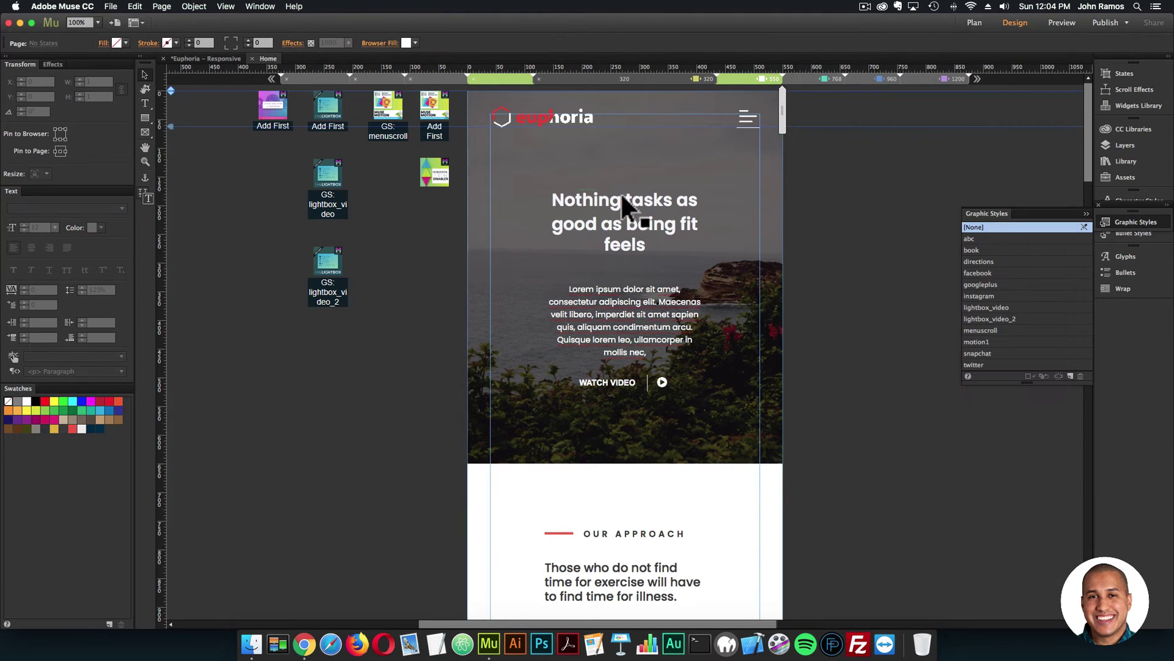
scroll(805, 221, "down", 3)
scroll(797, 217, "down", 2)
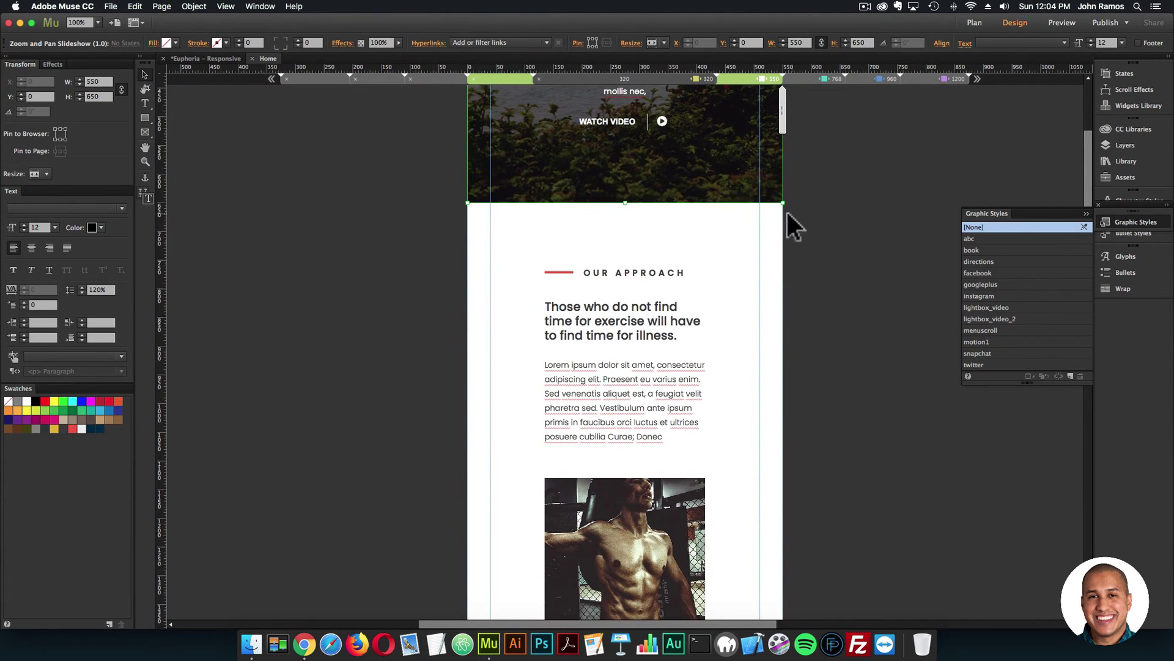
left_click(637, 374)
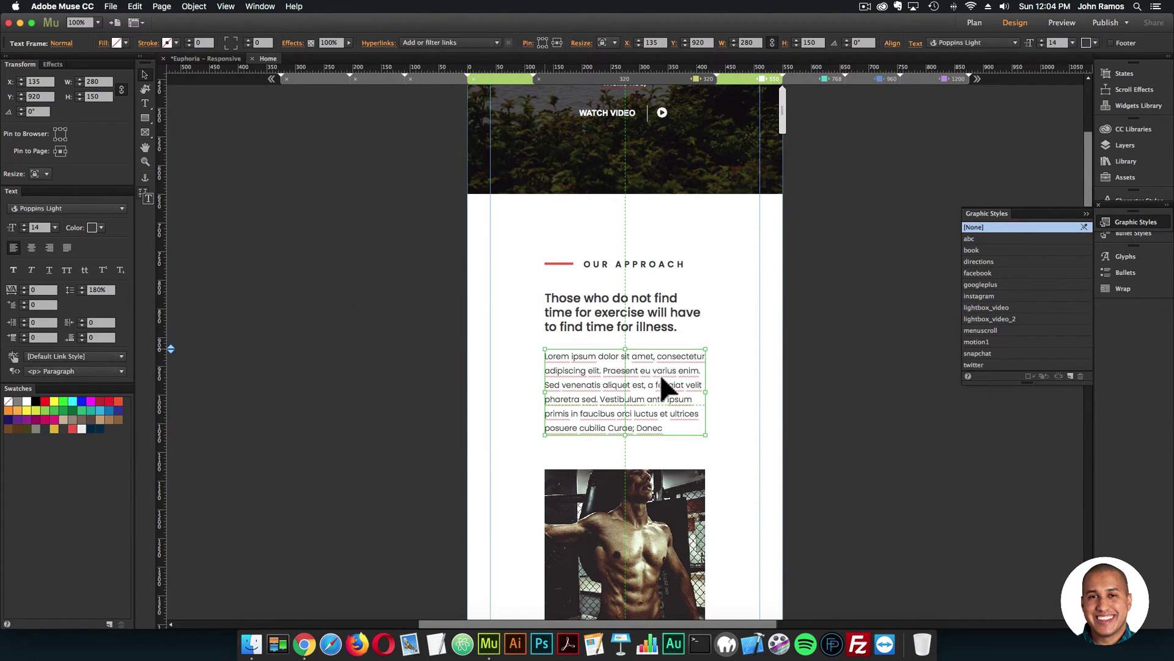
triple_click(659, 374)
Change the OUR APPROACH label to THIS IS A SECTION and check it at 768.
left_click(629, 330)
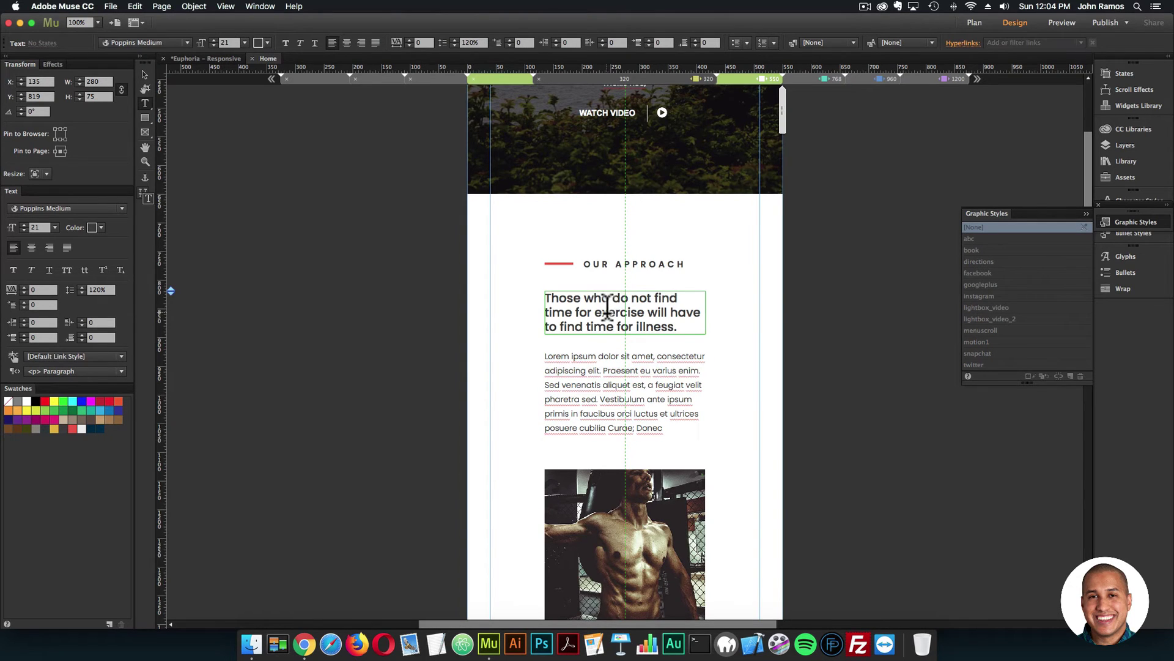
left_click_drag(586, 255, 687, 262)
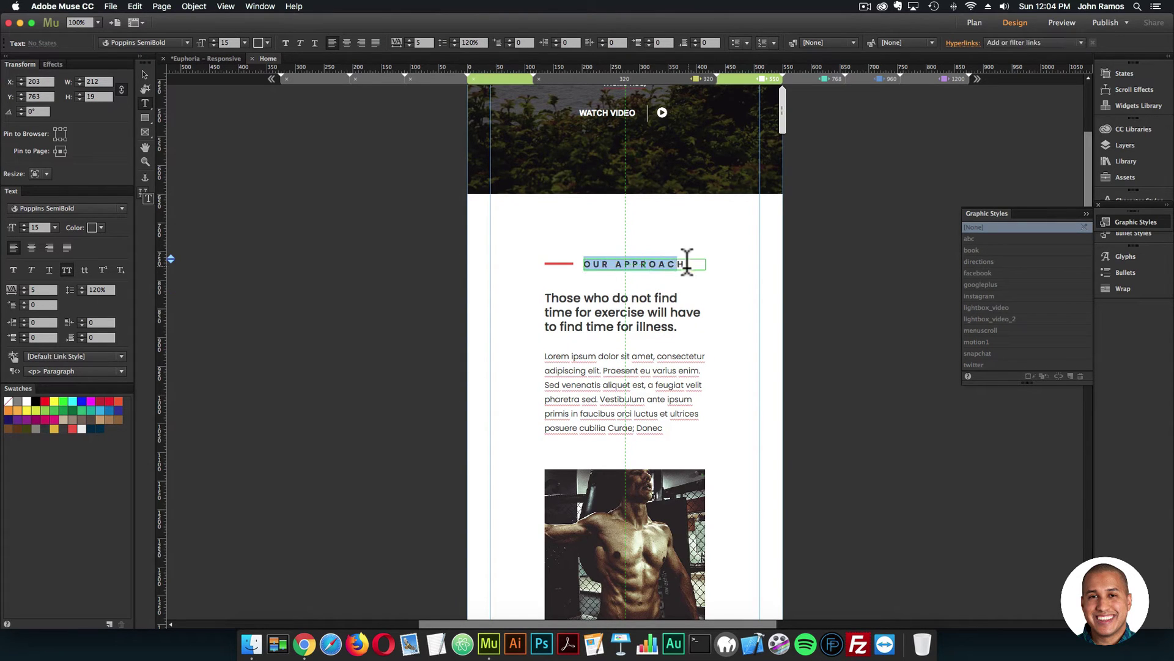
type("THIS IS AWESO")
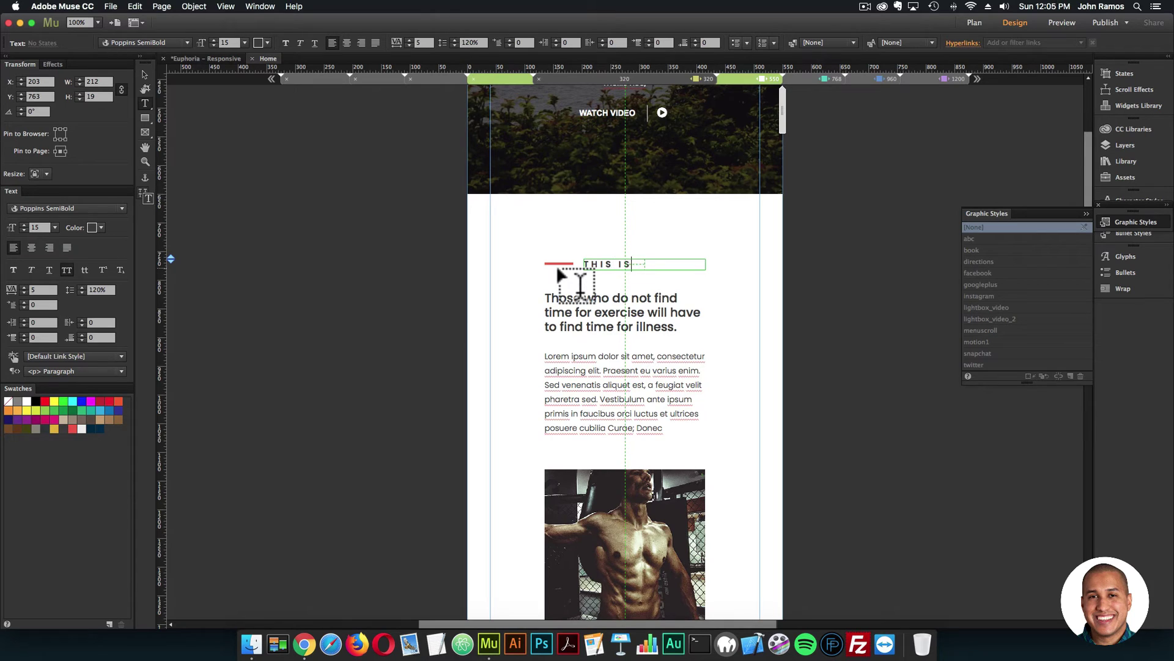
key("BackSpace")
key("BackSpace")
key("BackSpace")
key("BackSpace")
type("SECTION")
key("BackSpace")
key("BackSpace")
key("BackSpace")
type("ION")
left_click(145, 76)
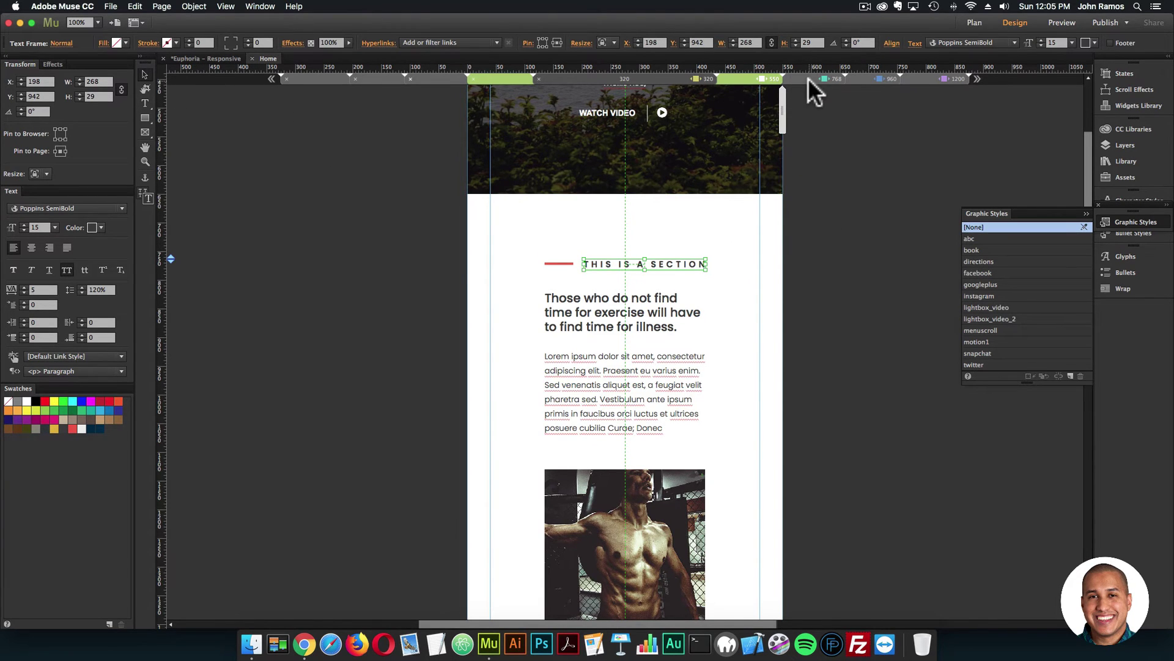
left_click(809, 79)
Fill the photo frame beside the exercise text with the railway-tracks image from the Images folder.
left_click(879, 79)
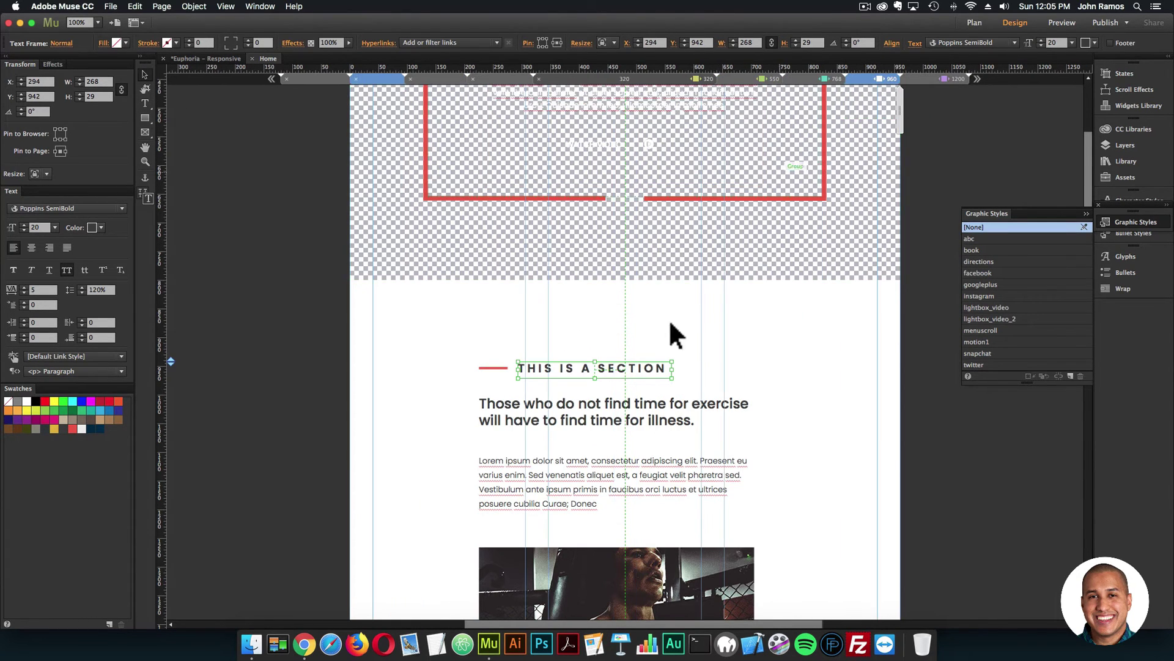
scroll(701, 269, "down", 5)
scroll(651, 358, "down", 3)
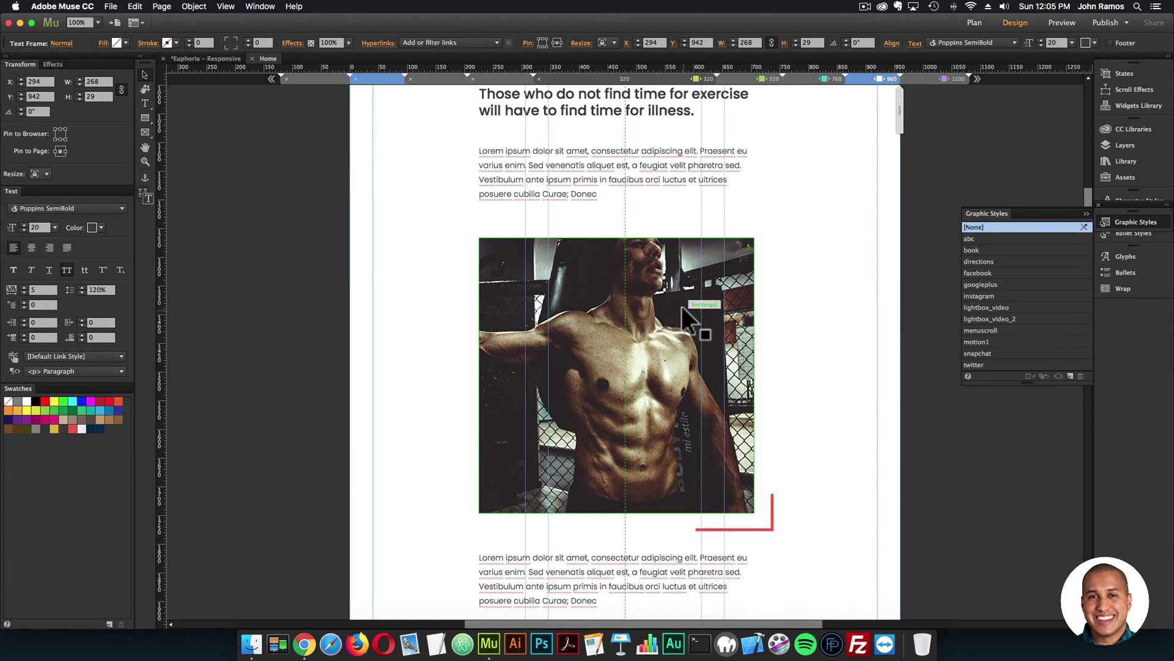
left_click(724, 318)
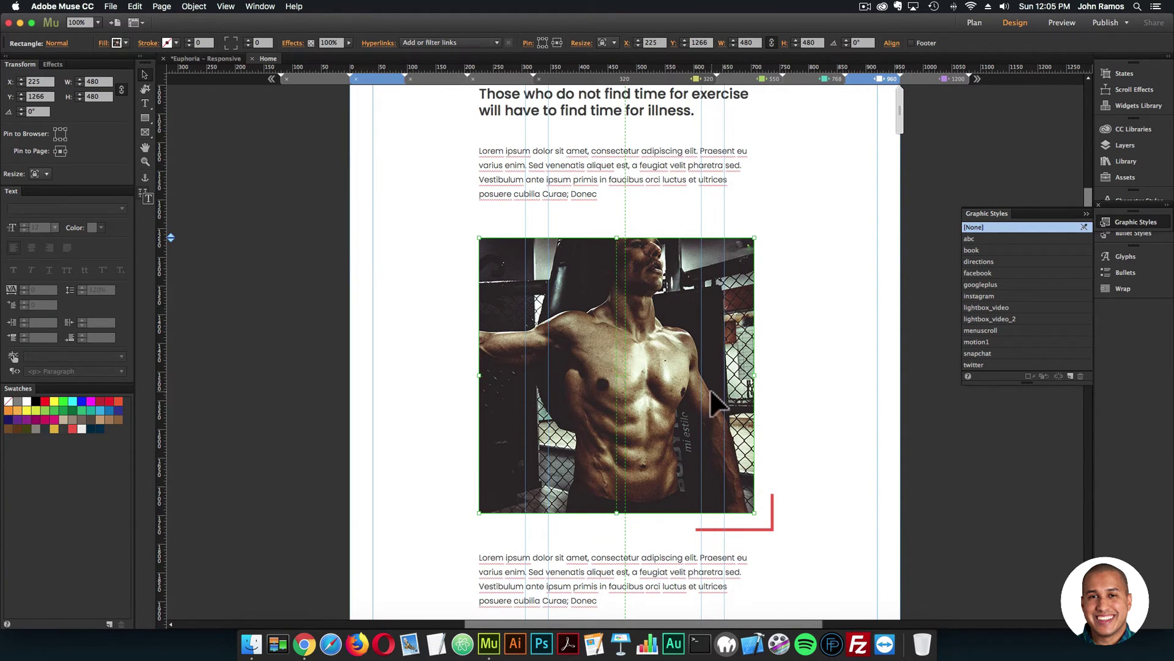
left_click(103, 44)
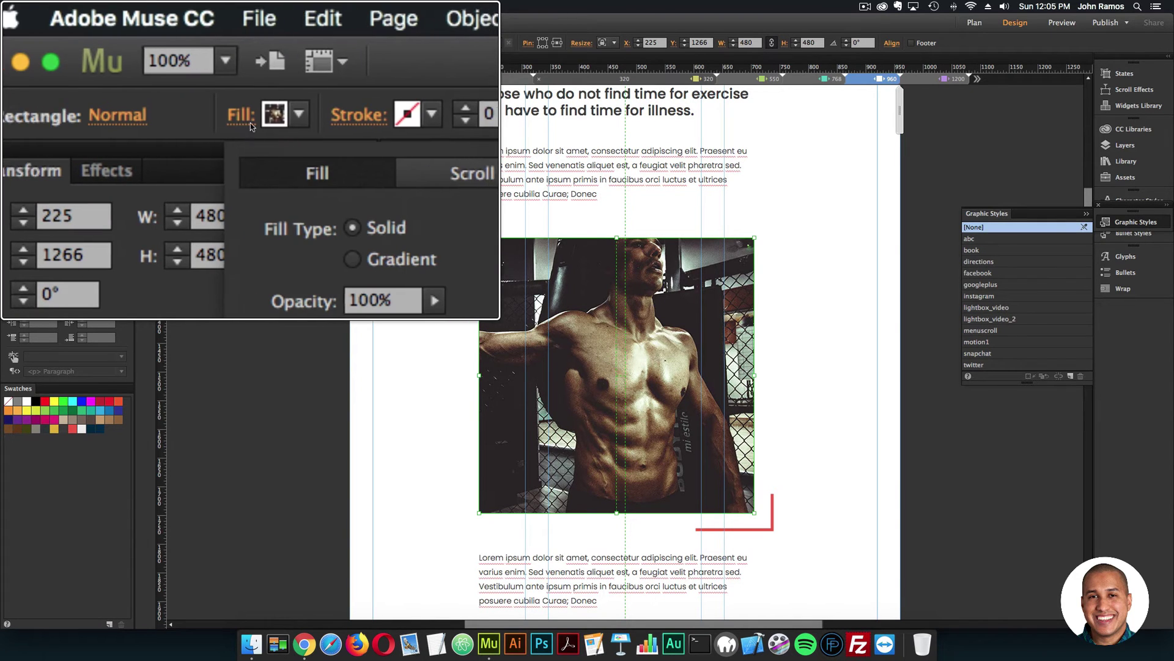
left_click(251, 160)
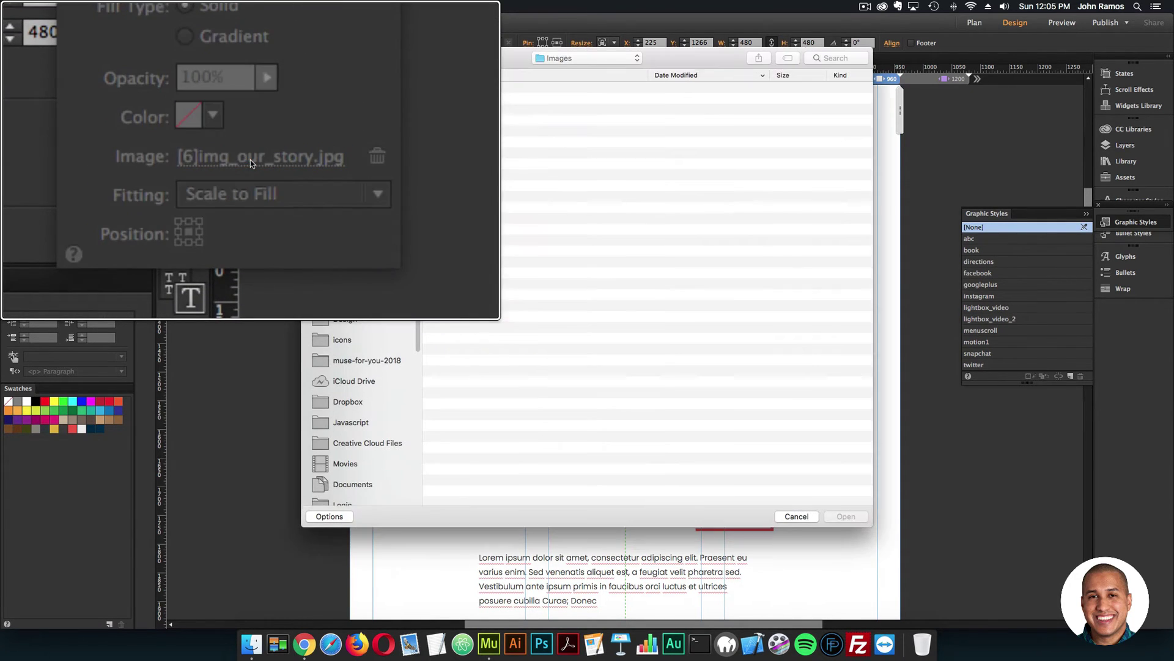
double_click(523, 405)
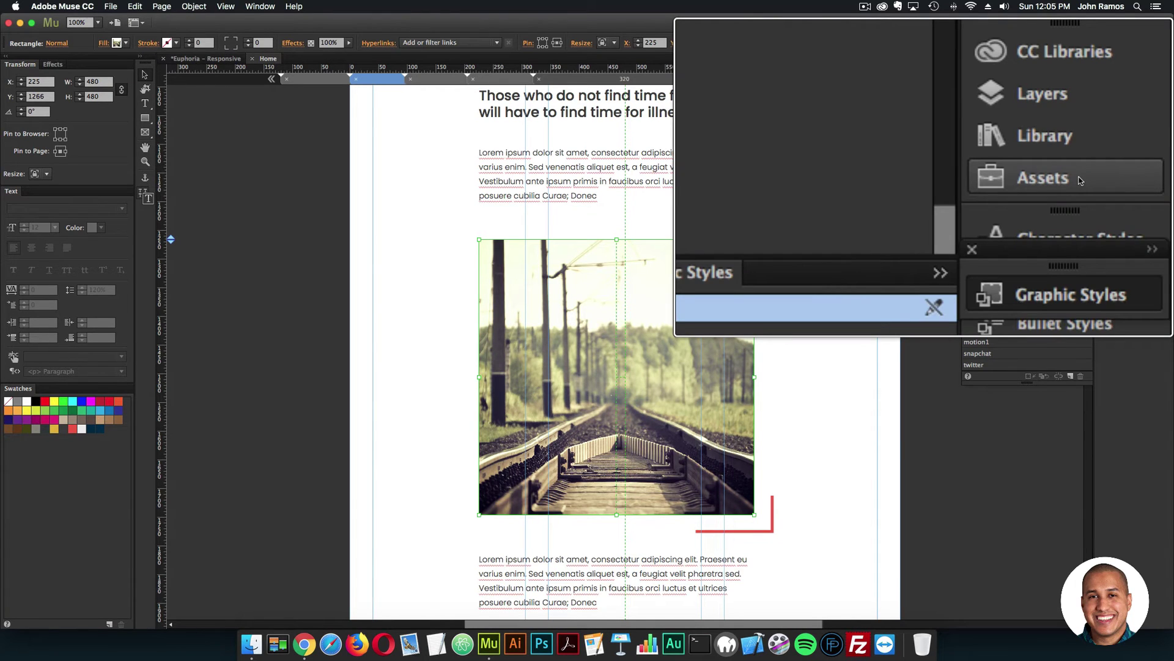
left_click(260, 6)
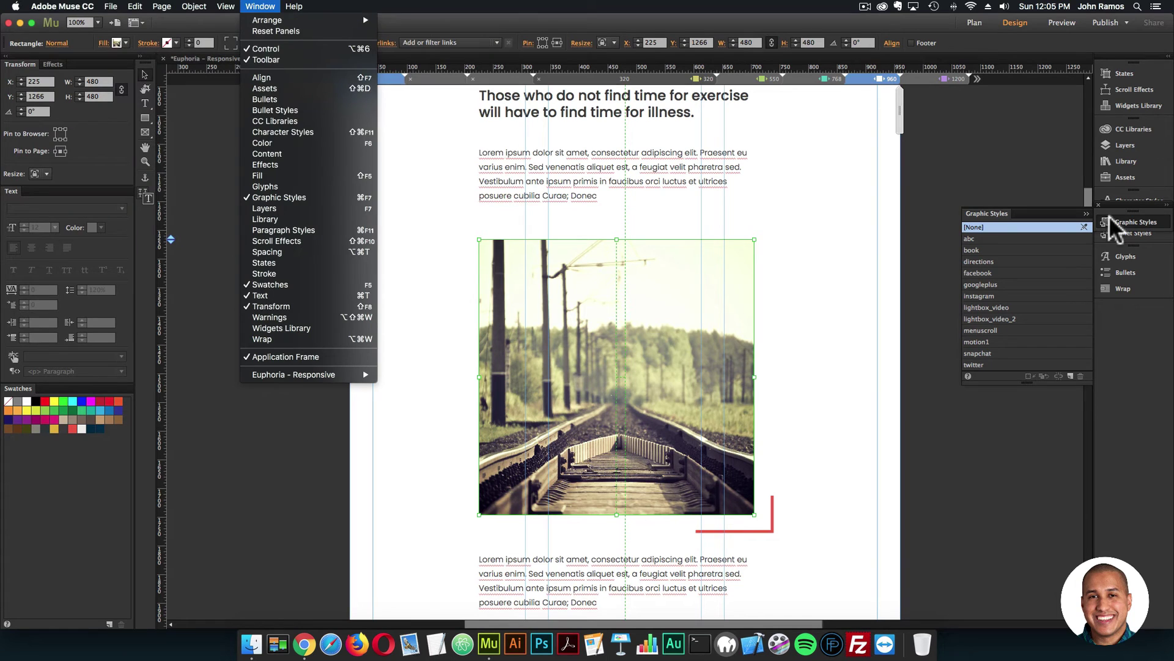
left_click(1114, 162)
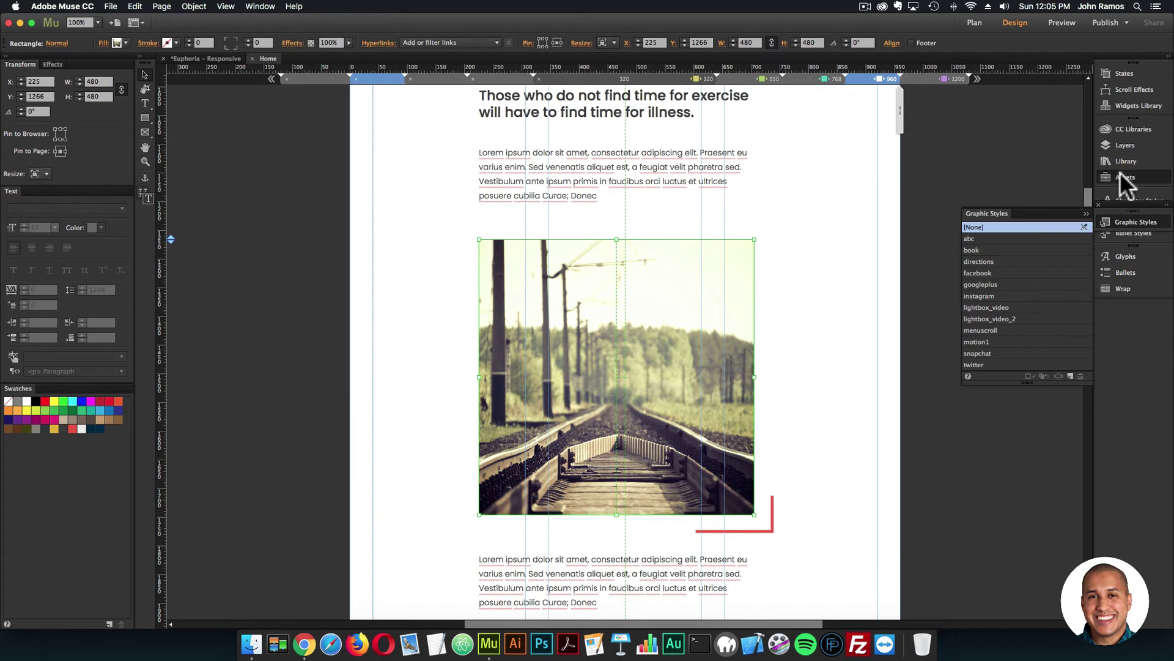
Relink the muse-for-you-image-65.jpeg asset to muse-for-you-image-71.jpeg in the Assets panel.
left_click(1121, 172)
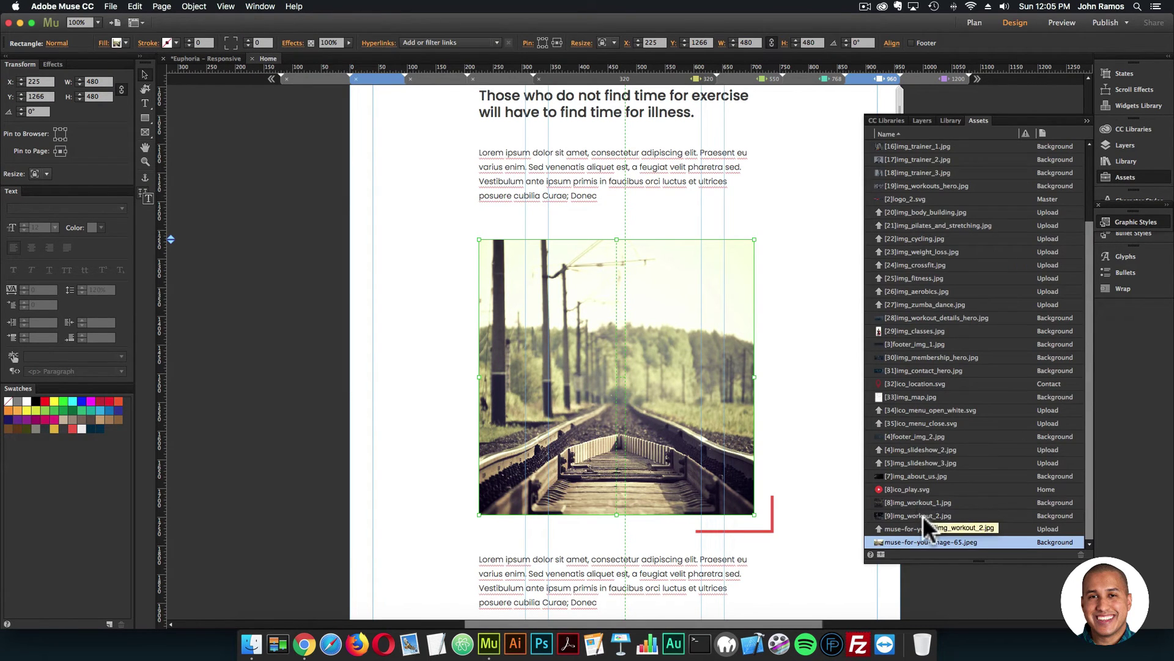
right_click(926, 540)
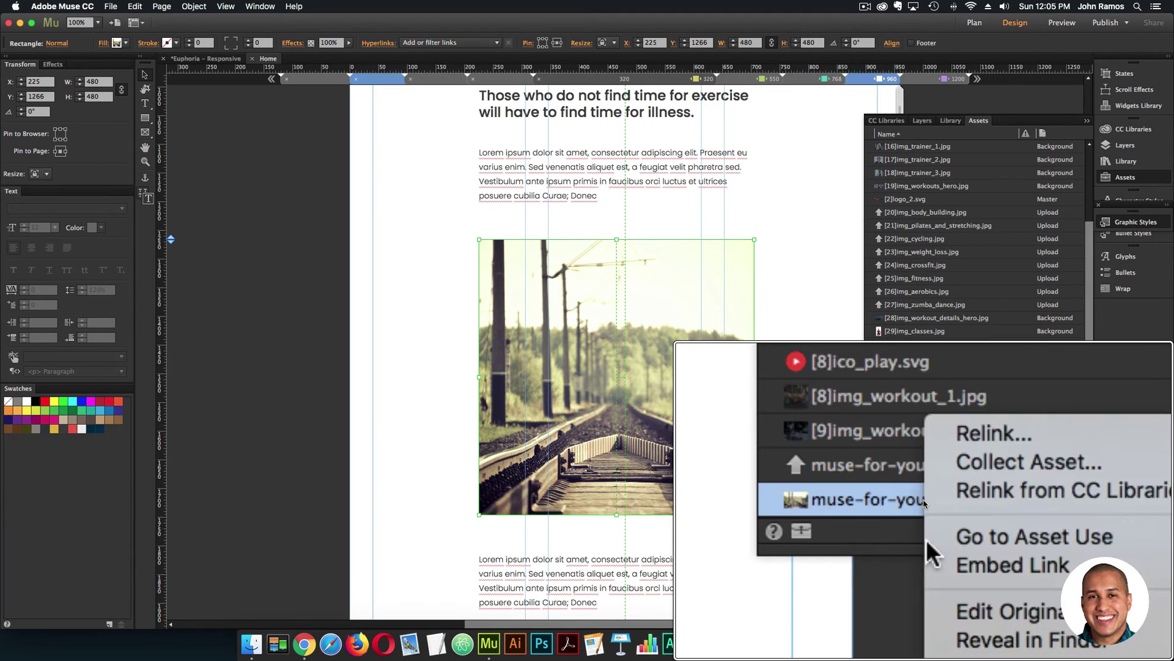
left_click(952, 521)
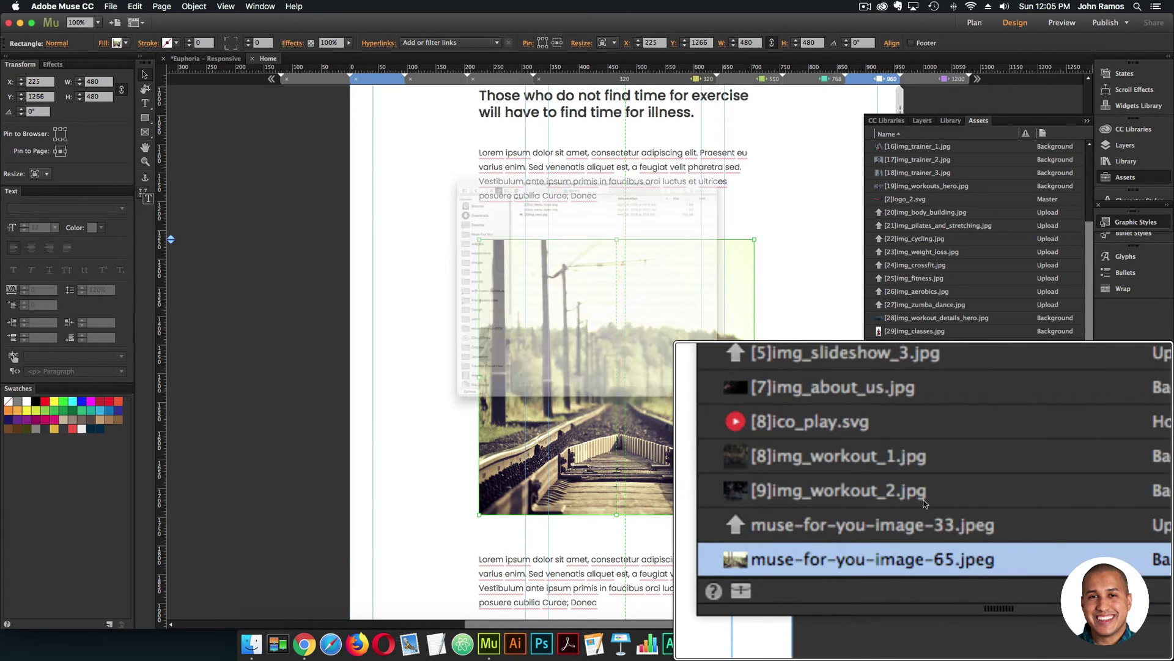
left_click(362, 226)
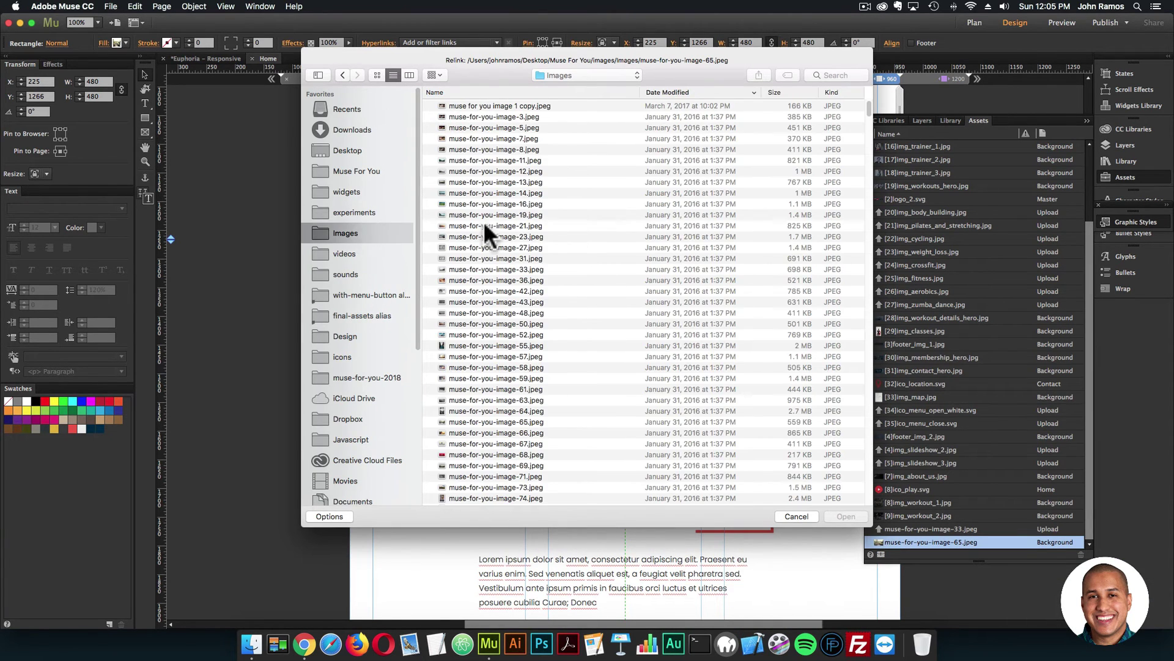
double_click(498, 474)
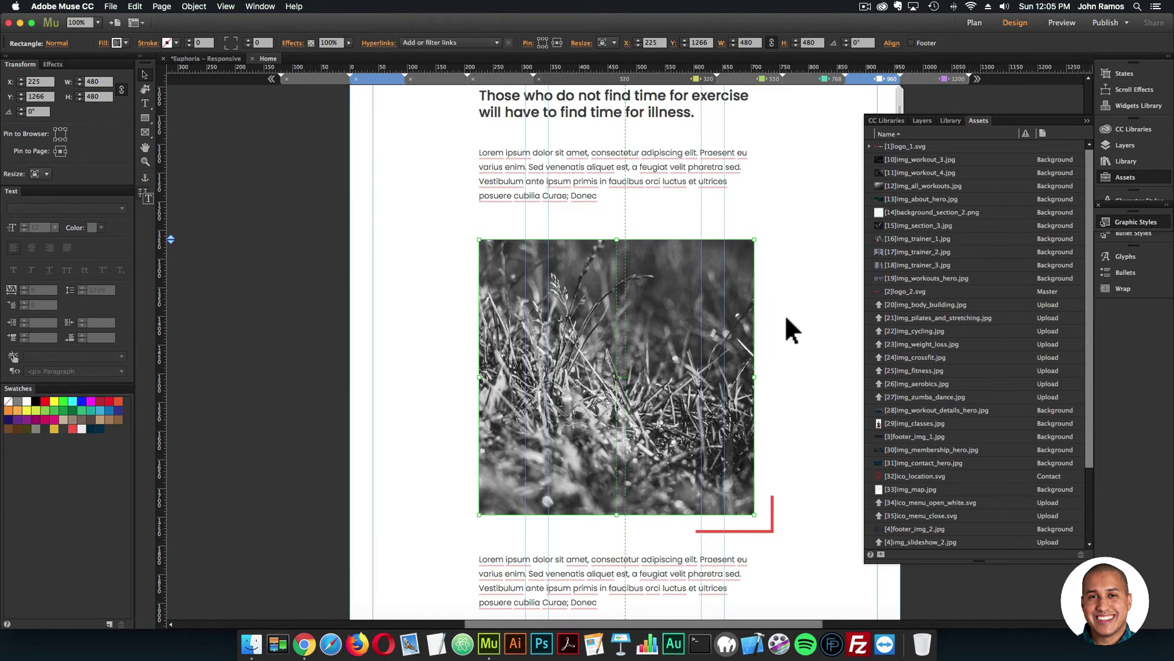
scroll(758, 309, "down", 1)
scroll(756, 309, "down", 10)
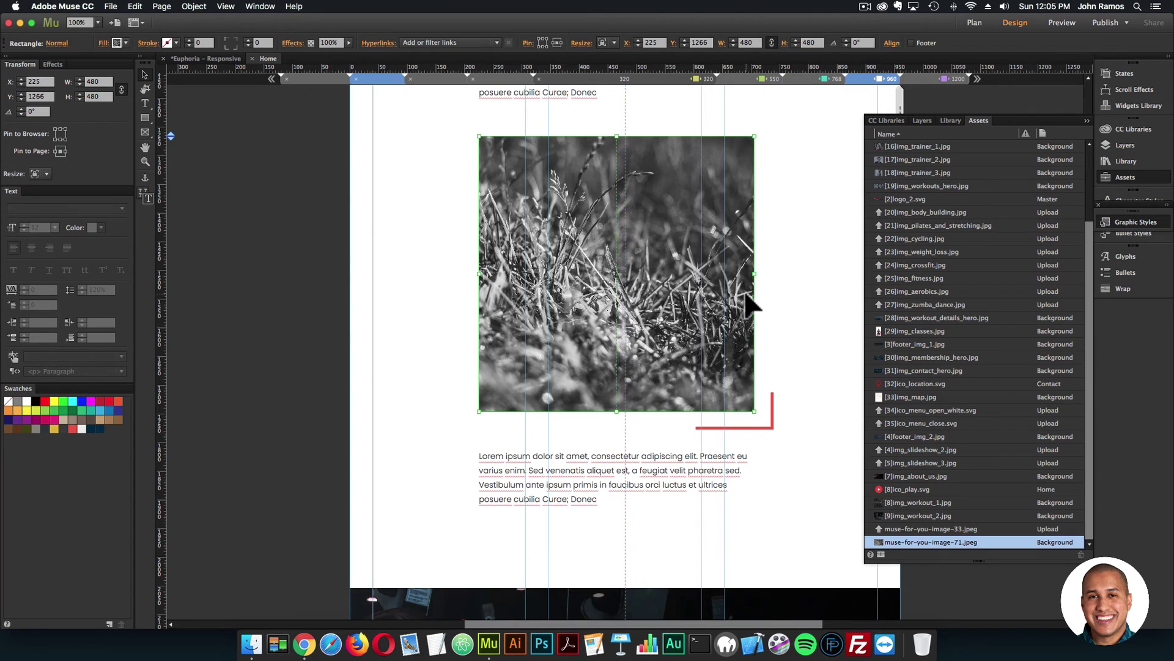
scroll(524, 197, "up", 4)
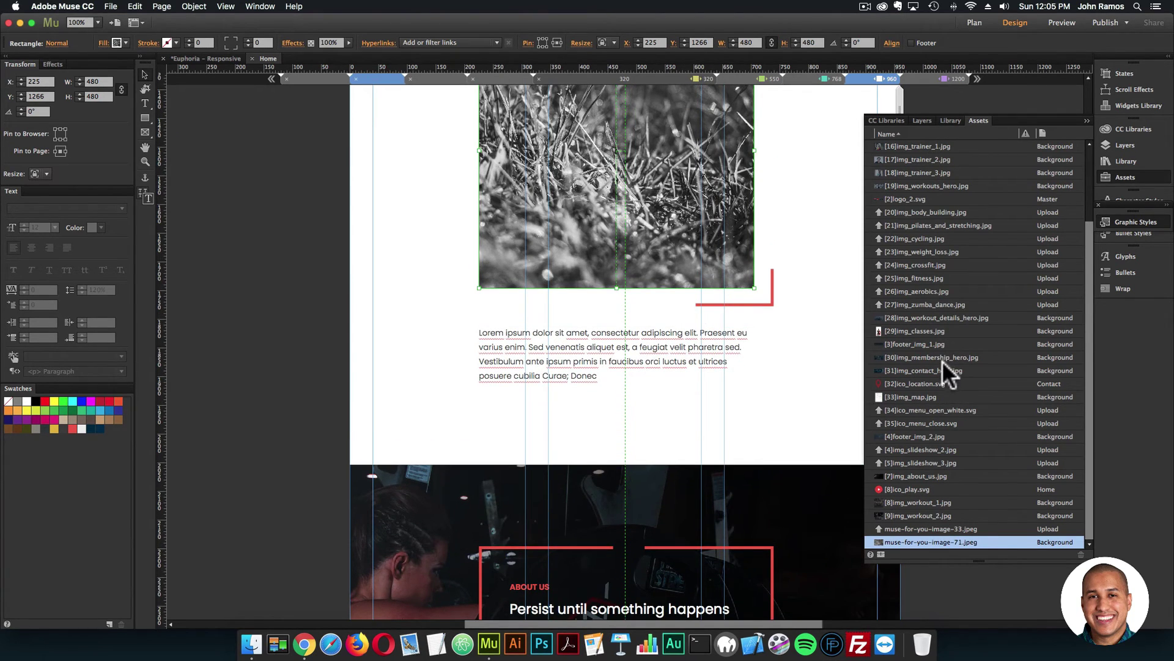
scroll(737, 366, "down", 6)
scroll(737, 366, "down", 3)
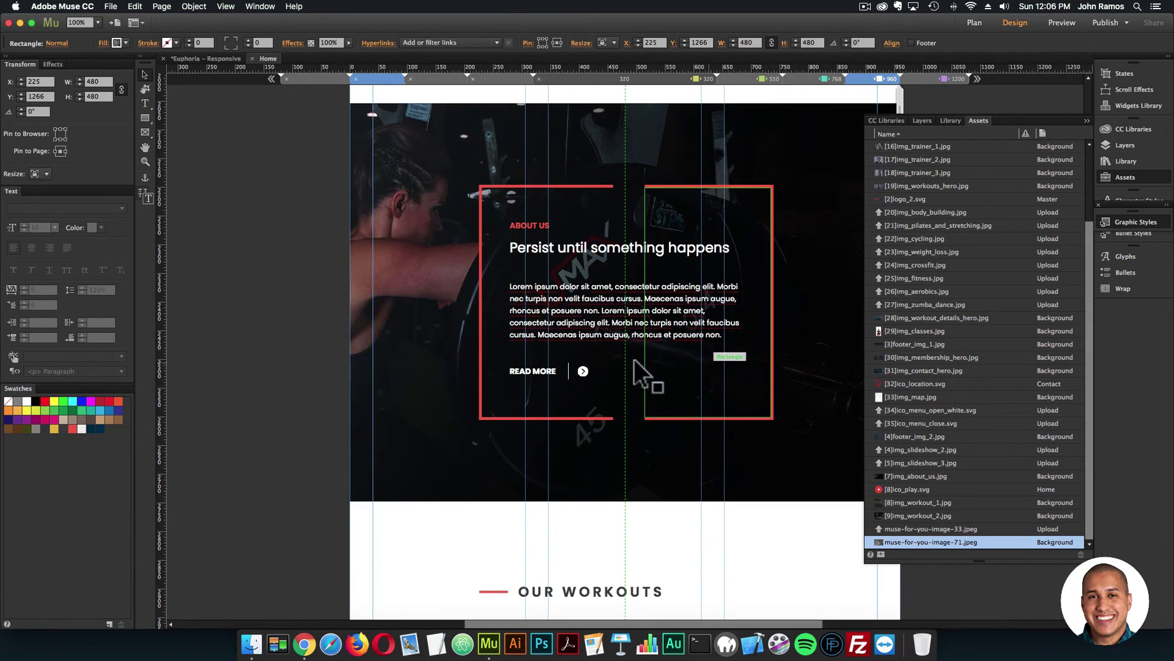
left_click(583, 371)
left_click(583, 371)
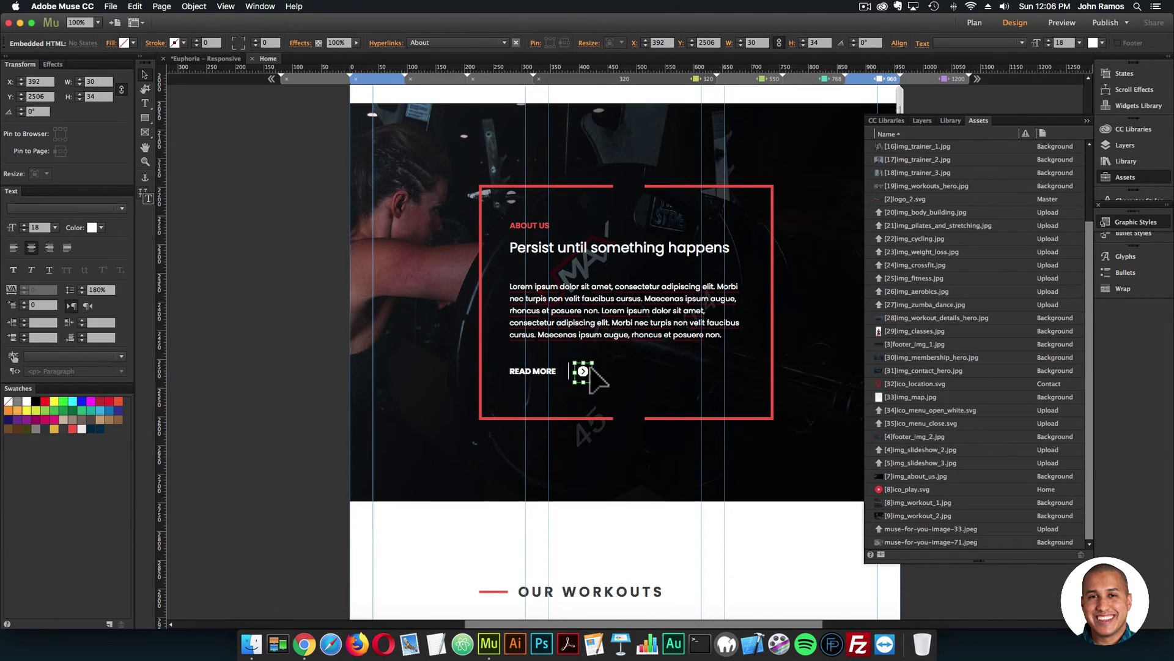
scroll(587, 367, "up", 12)
Select the WATCH VIDEO play icon and view the GS: lightbox_video widget's options.
scroll(595, 343, "up", 8)
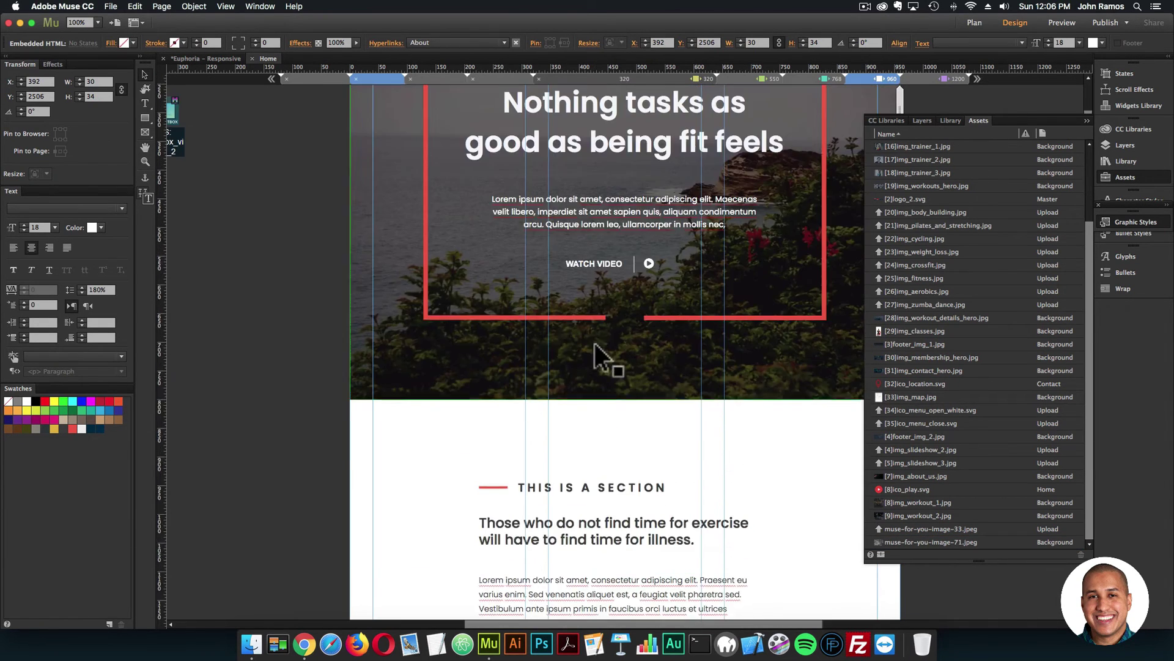
left_click(648, 326)
scroll(343, 250, "up", 2)
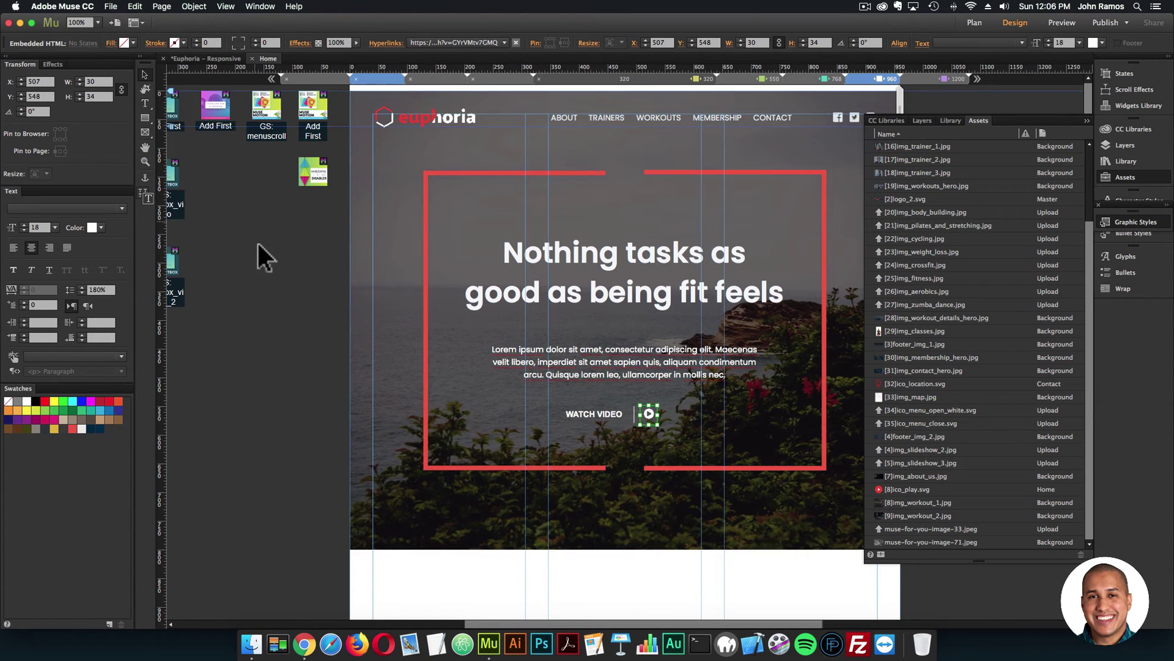
left_click_drag(492, 622, 470, 622)
left_click_drag(222, 200, 705, 415)
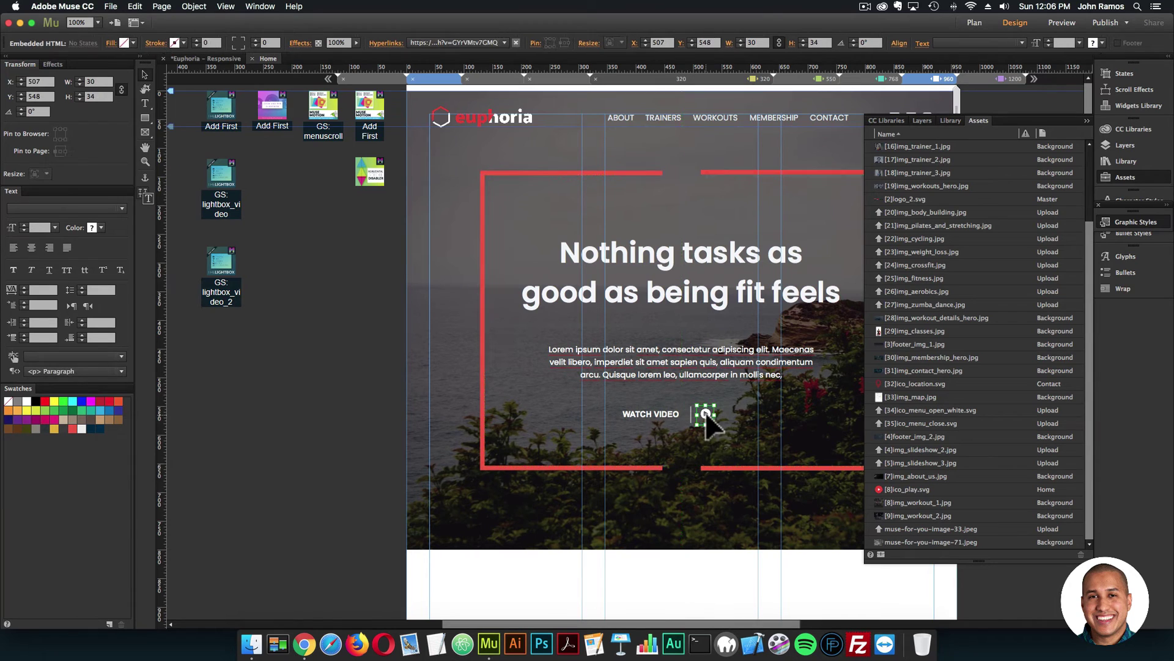
left_click(1132, 221)
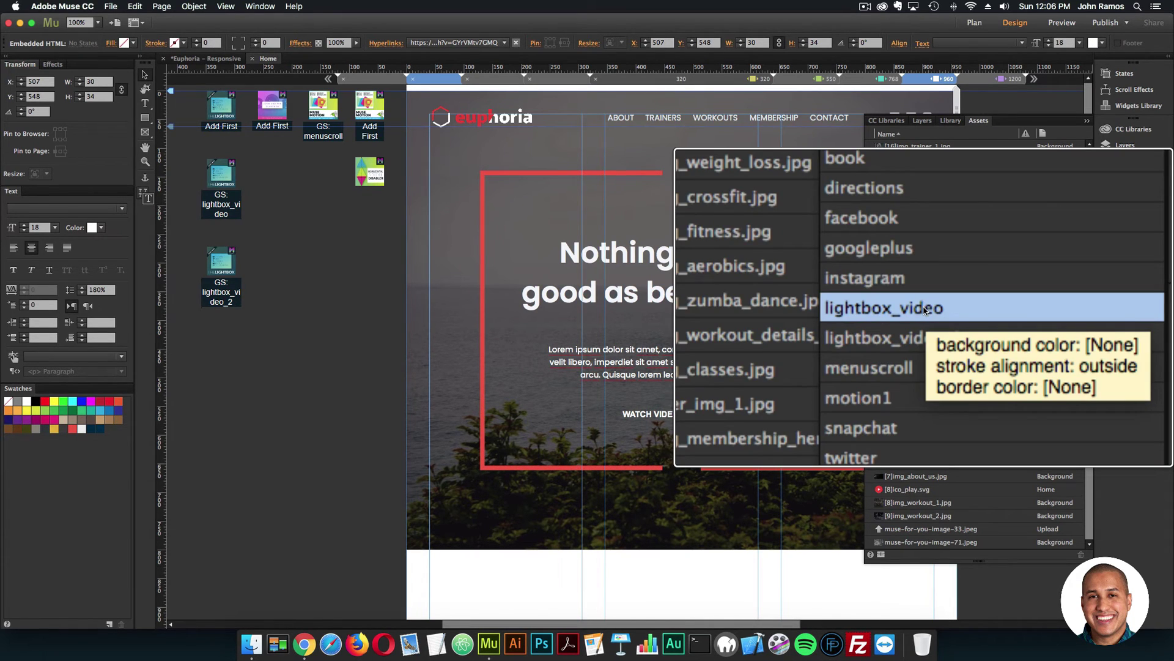
left_click(238, 179)
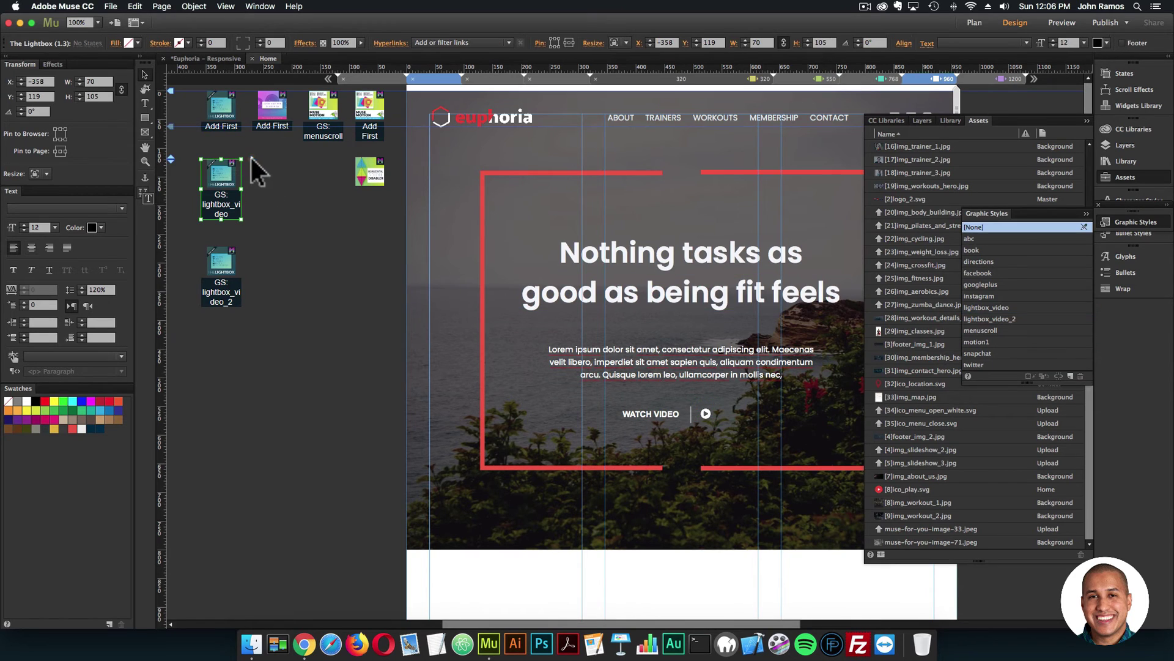
left_click(251, 158)
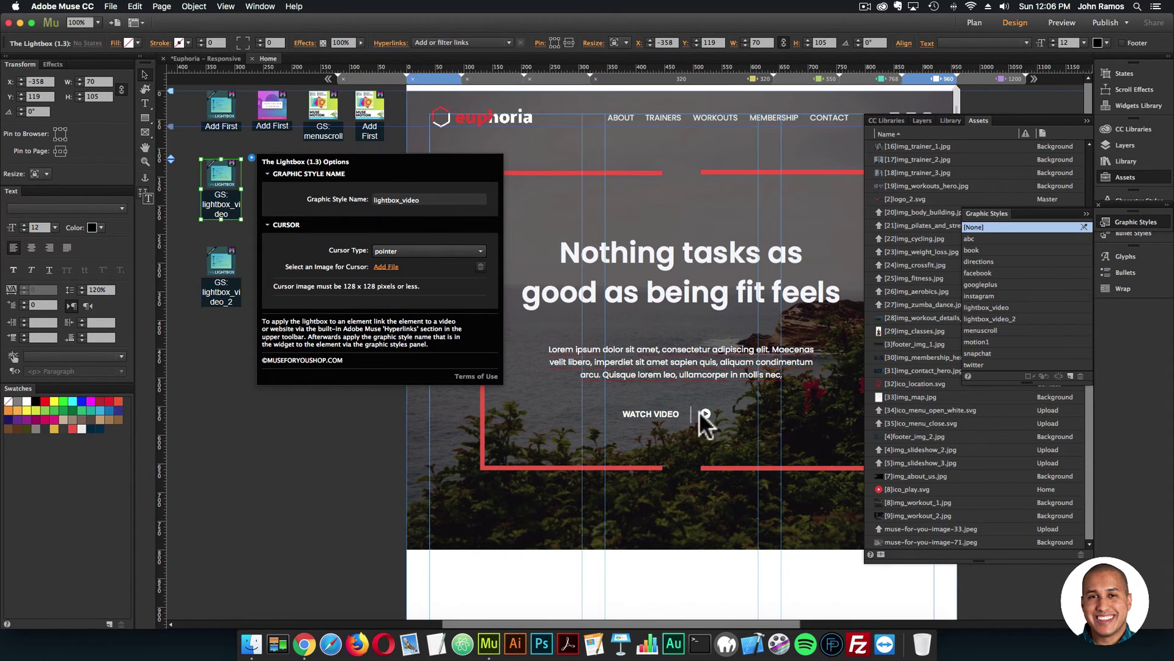
Close the lightbox options, the Graphic Styles list and the floating Assets panel.
left_click(369, 491)
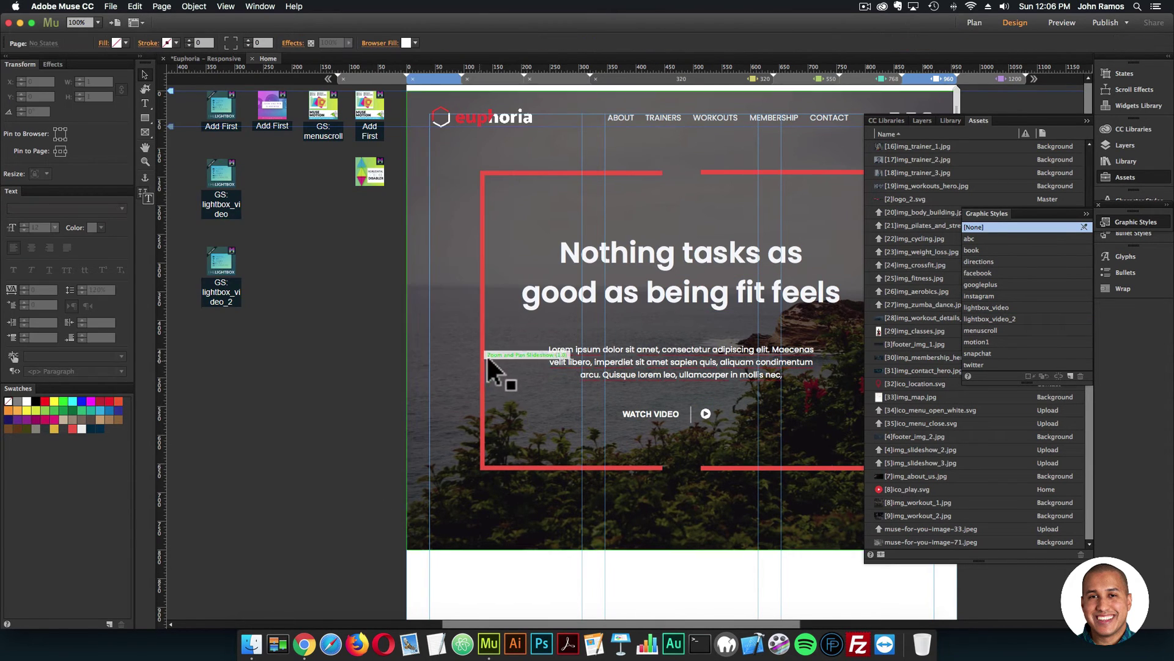
scroll(493, 351, "down", 5)
scroll(749, 289, "up", 5)
left_click(1132, 222)
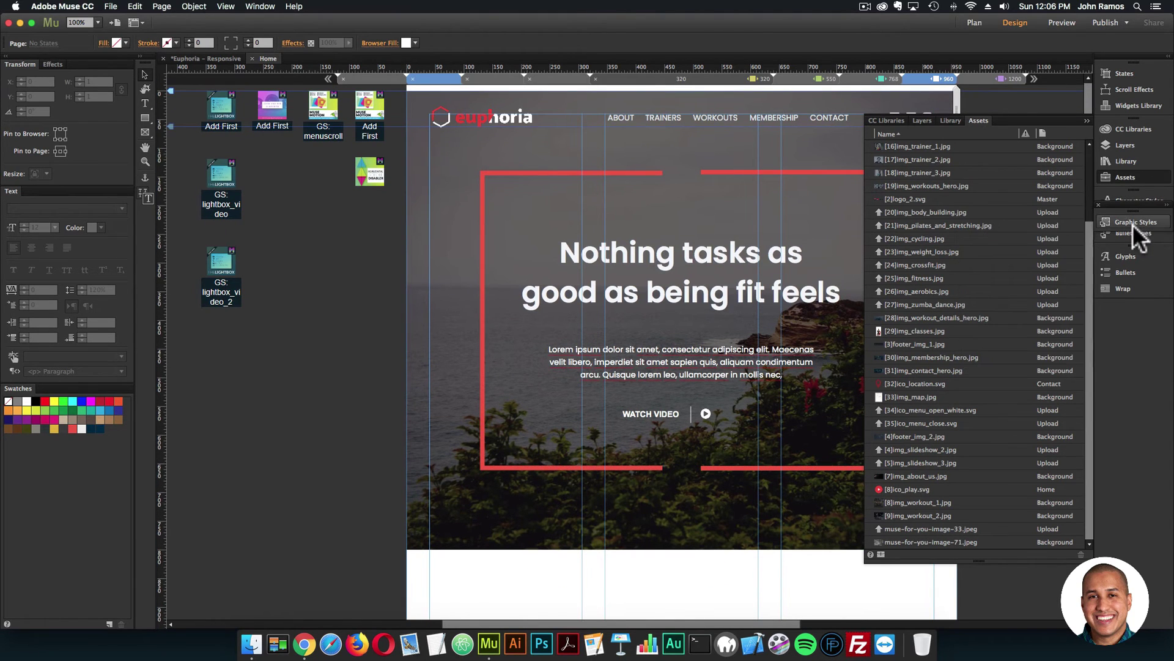
mouse_move(1133, 186)
left_mouse_down()
mouse_move(1135, 209)
mouse_move(1137, 190)
left_mouse_up()
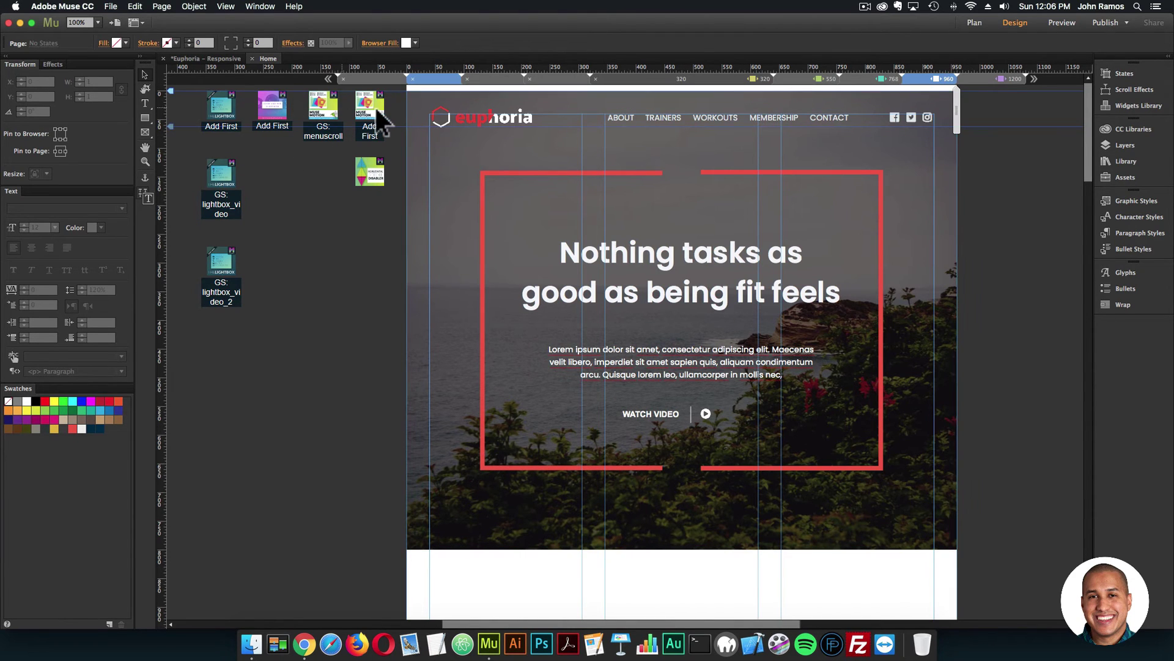
left_click_drag(341, 130, 514, 84)
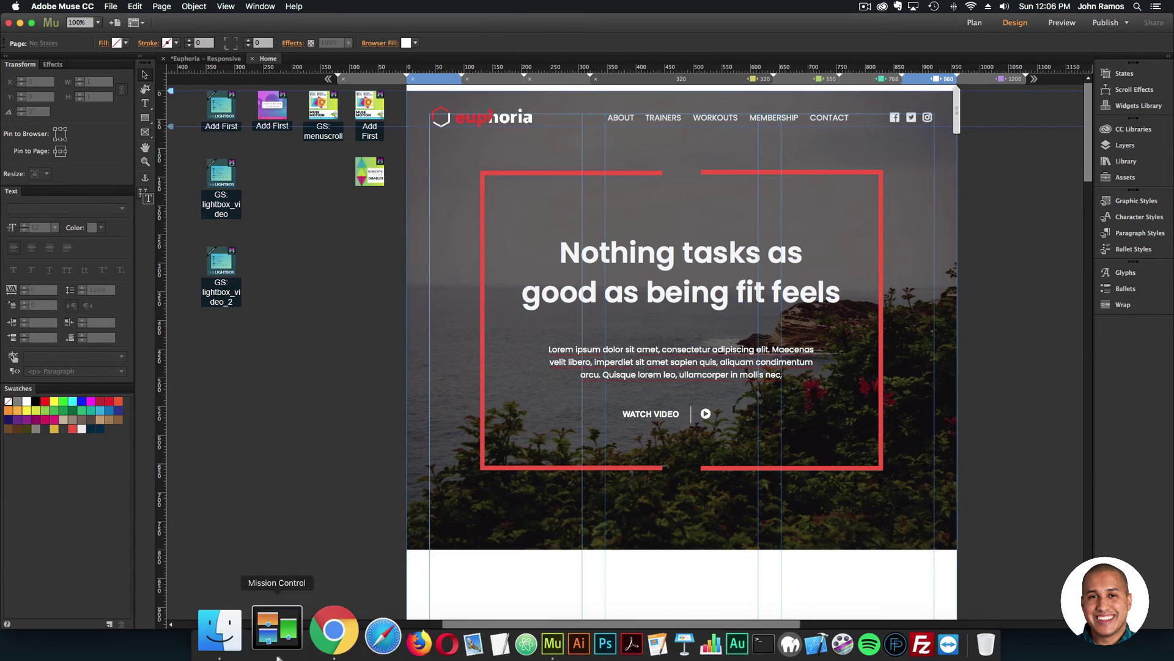
left_click(304, 644)
left_click(367, 44)
left_click(273, 42)
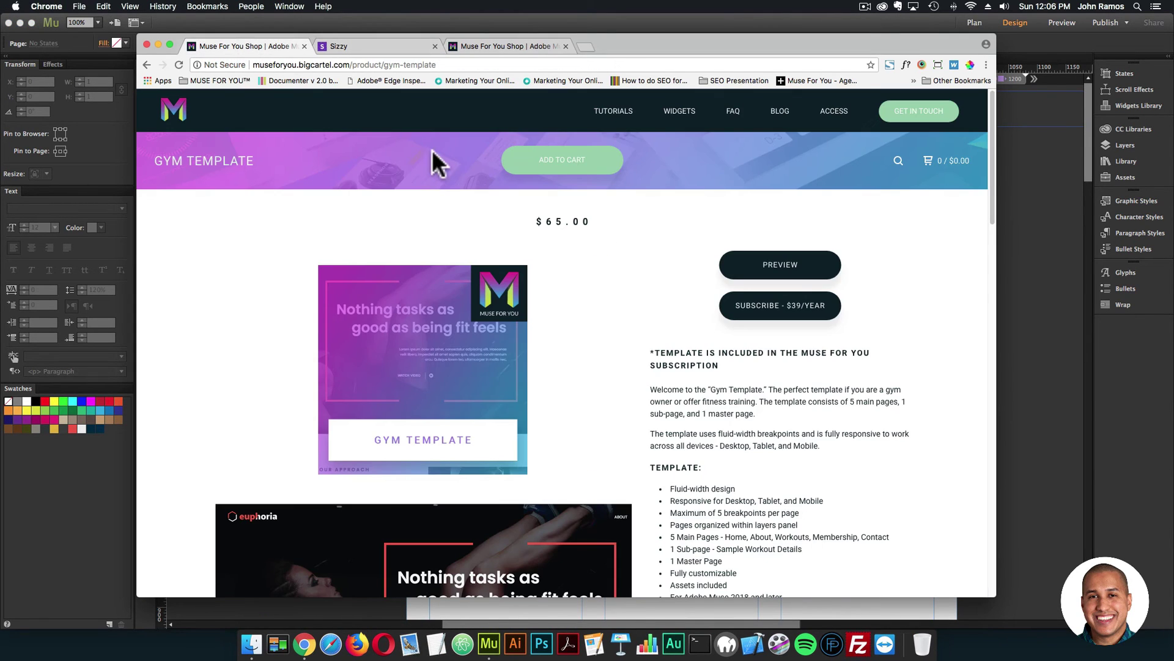
left_click(787, 257)
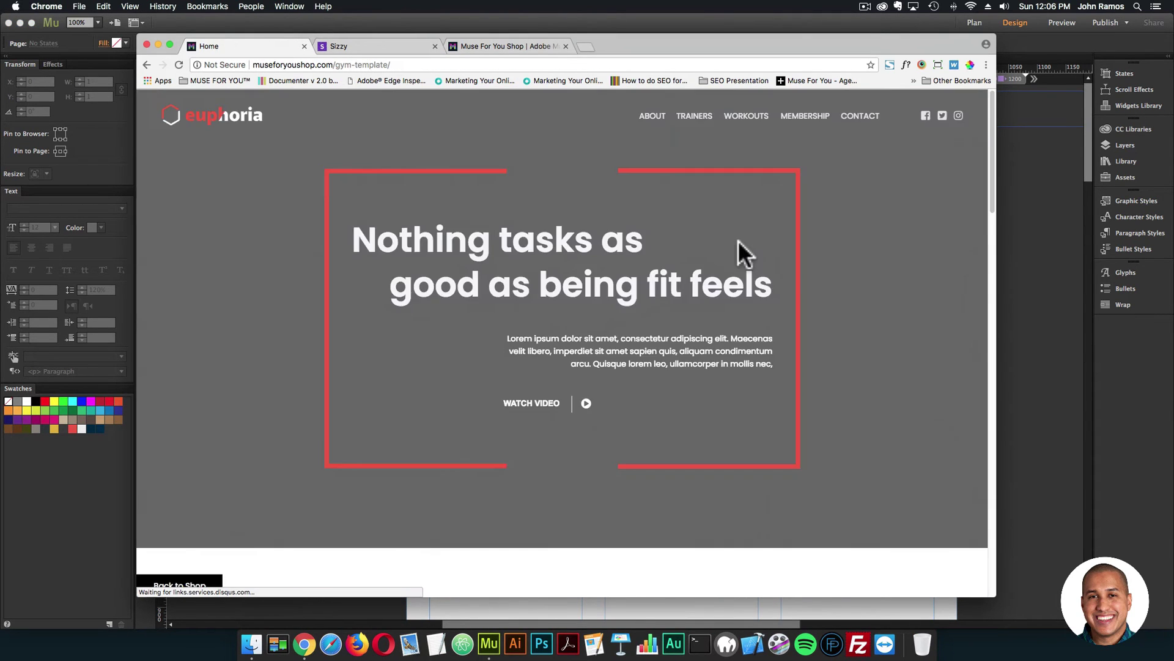
scroll(738, 240, "down", 5)
scroll(735, 240, "down", 2)
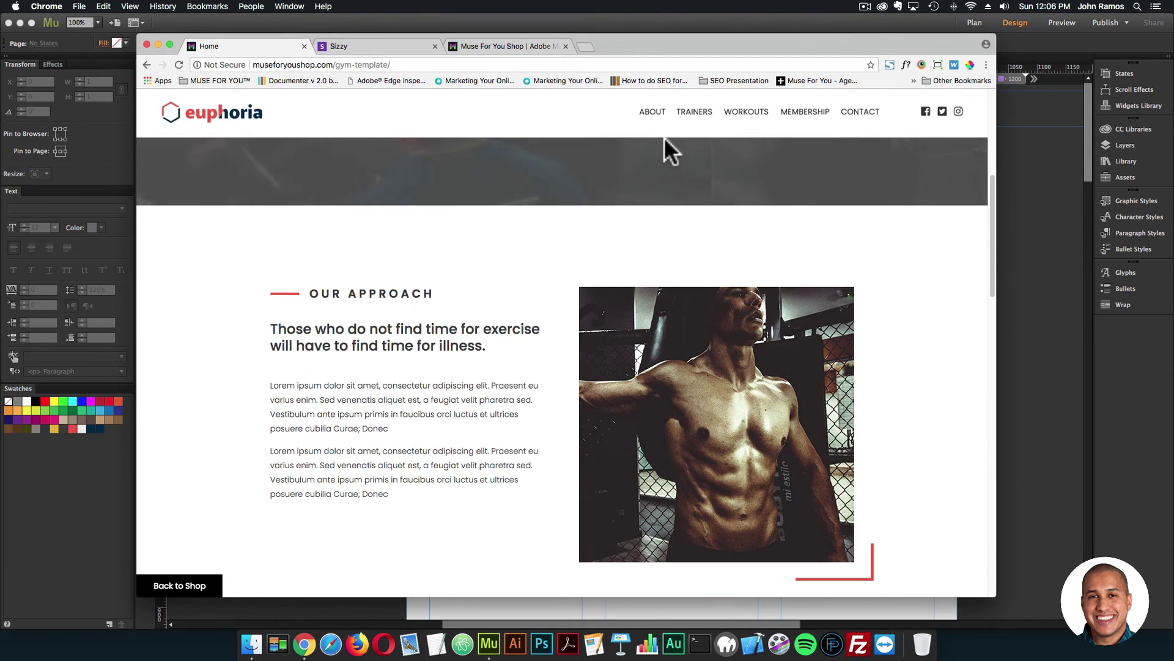
left_click(1030, 245)
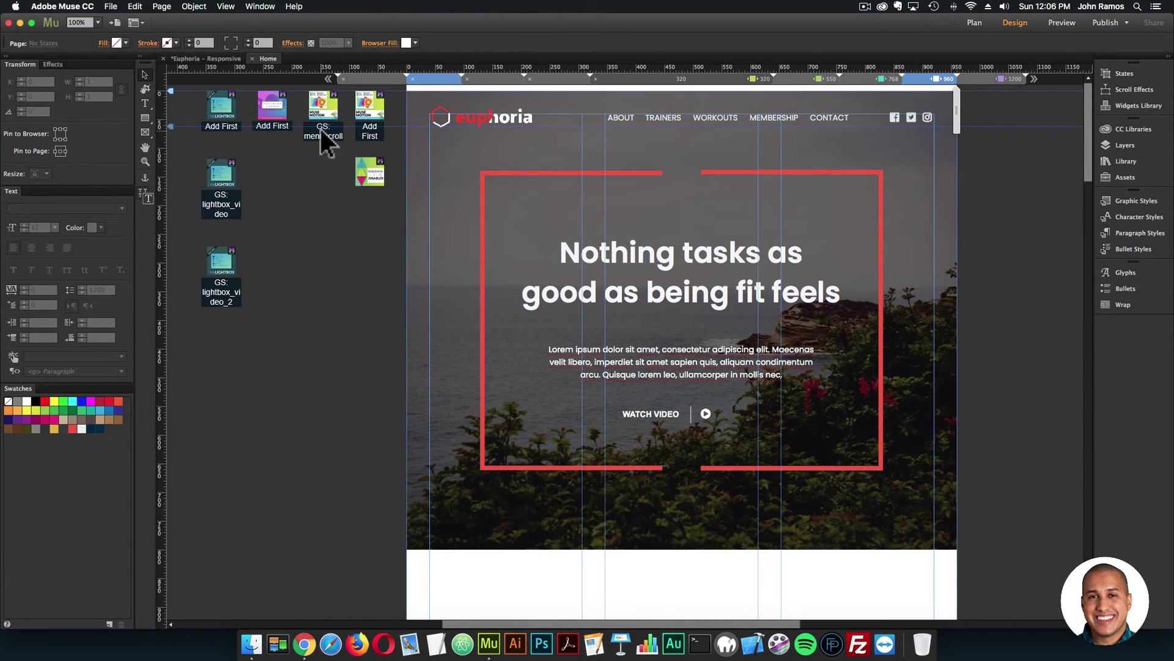
At 1200, open Sample Workout Details and check the Book Now text's mindbodyonline link.
left_click(984, 75)
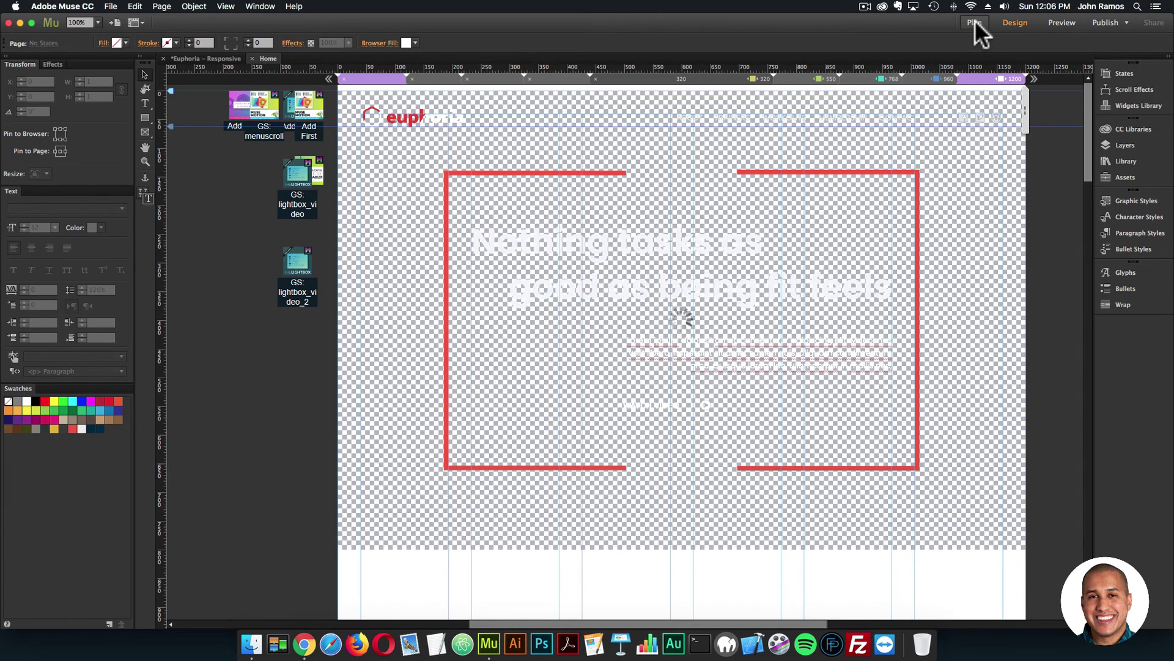
left_click(974, 22)
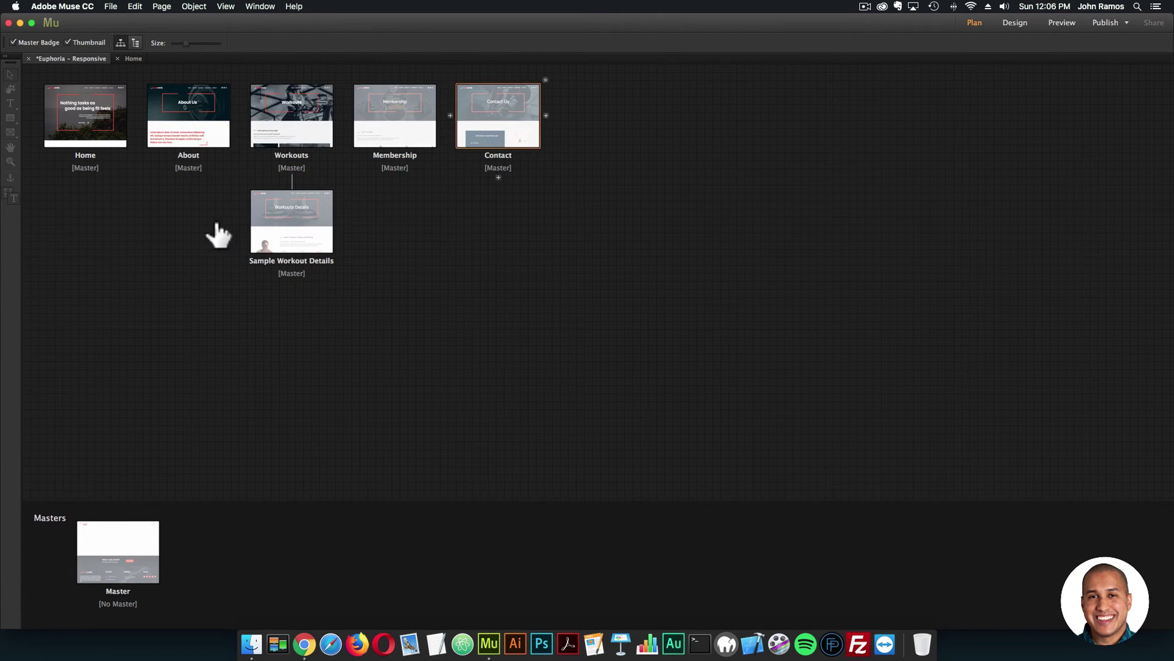
double_click(296, 214)
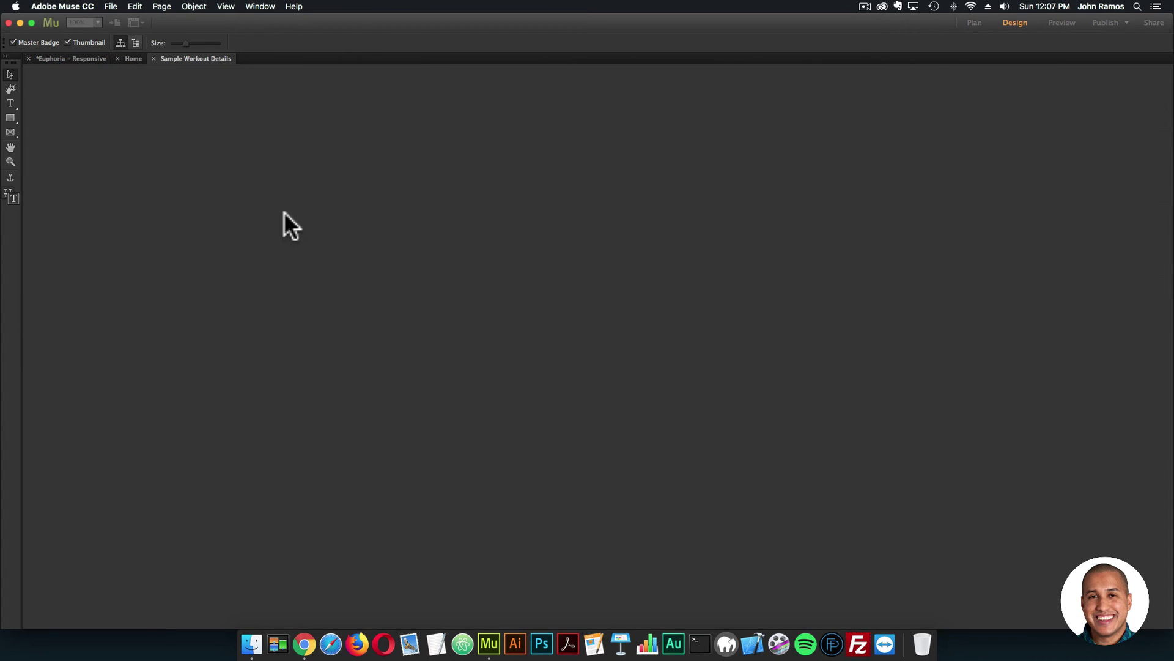
scroll(825, 453, "down", 3)
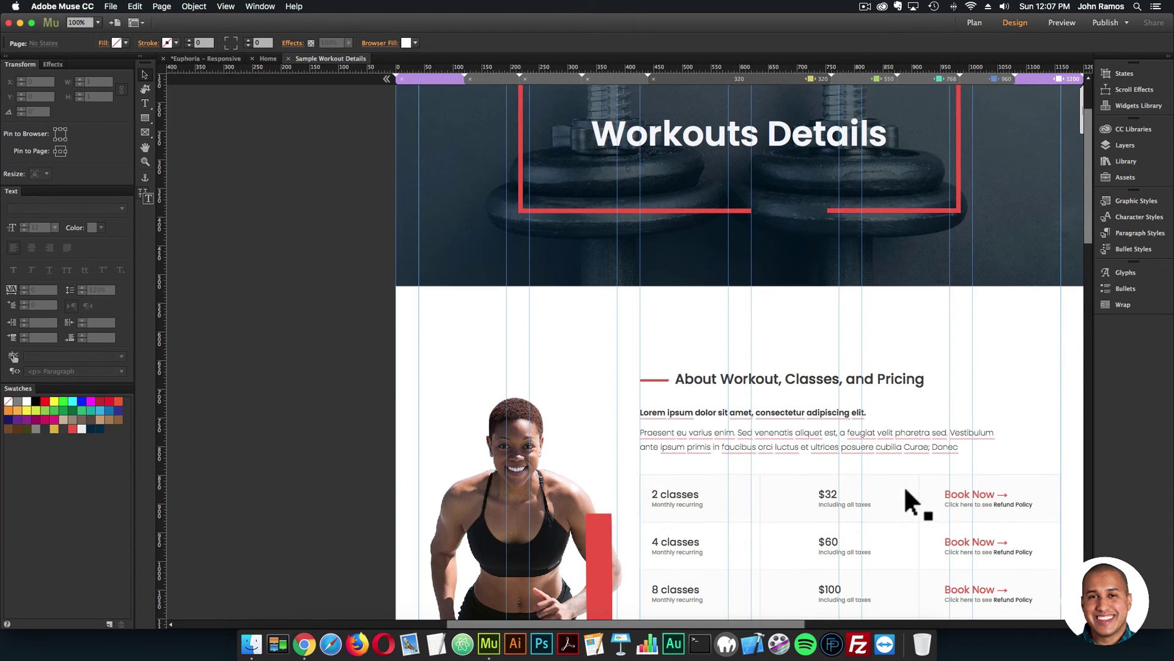
left_click(973, 491)
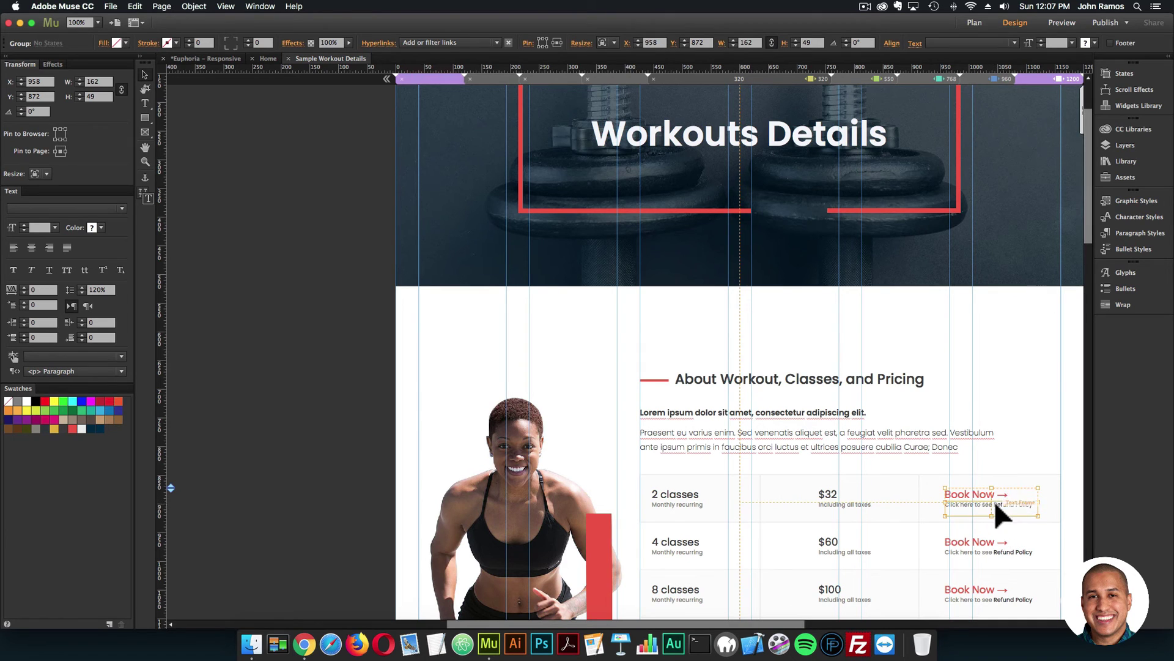
left_click(992, 497)
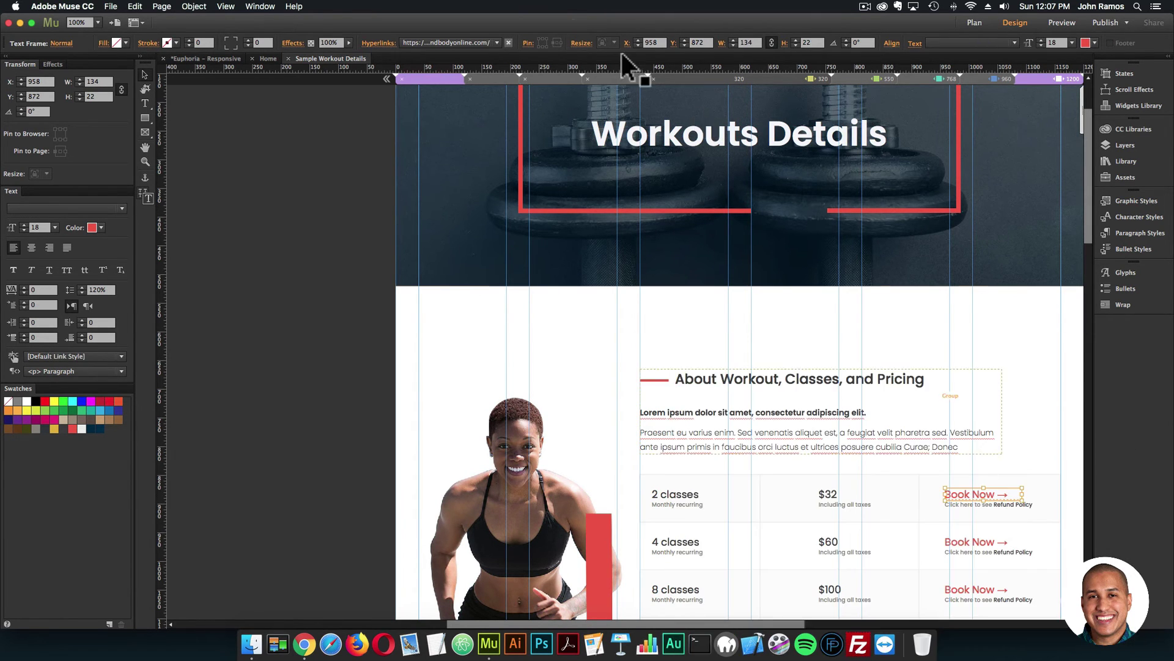
left_click(455, 42)
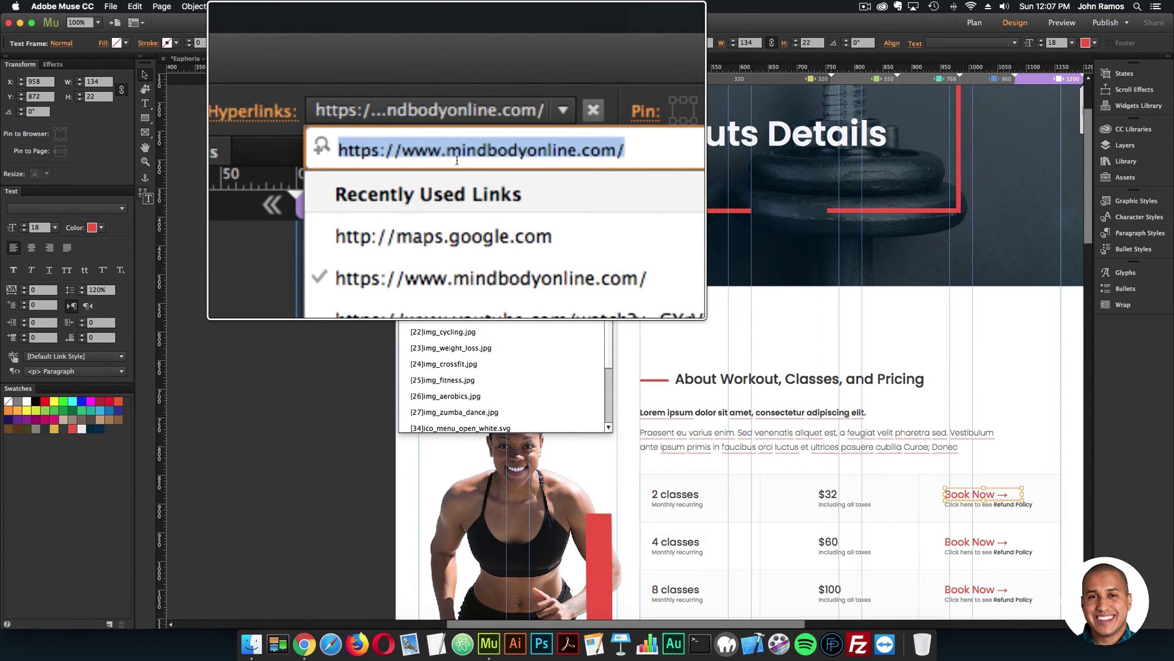
left_click(322, 198)
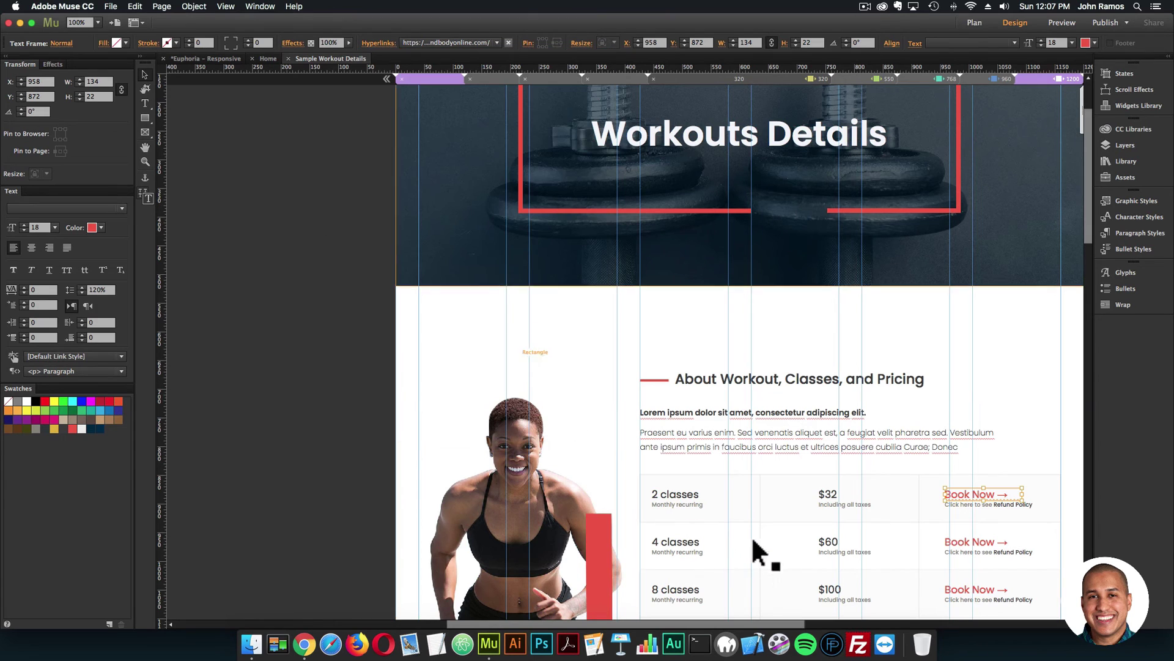
Inspect the 2 classes label text, then deselect everything and scroll the page.
left_click(687, 492)
double_click(682, 496)
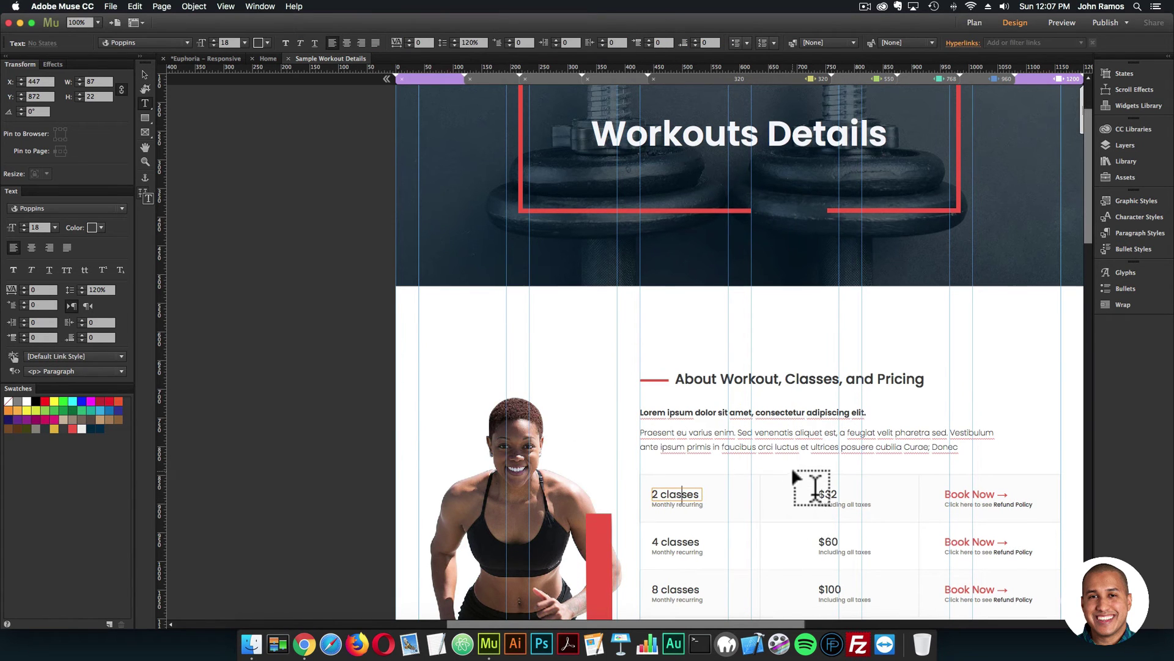
scroll(805, 485, "up", 1)
left_click(147, 72)
scroll(715, 314, "down", 5)
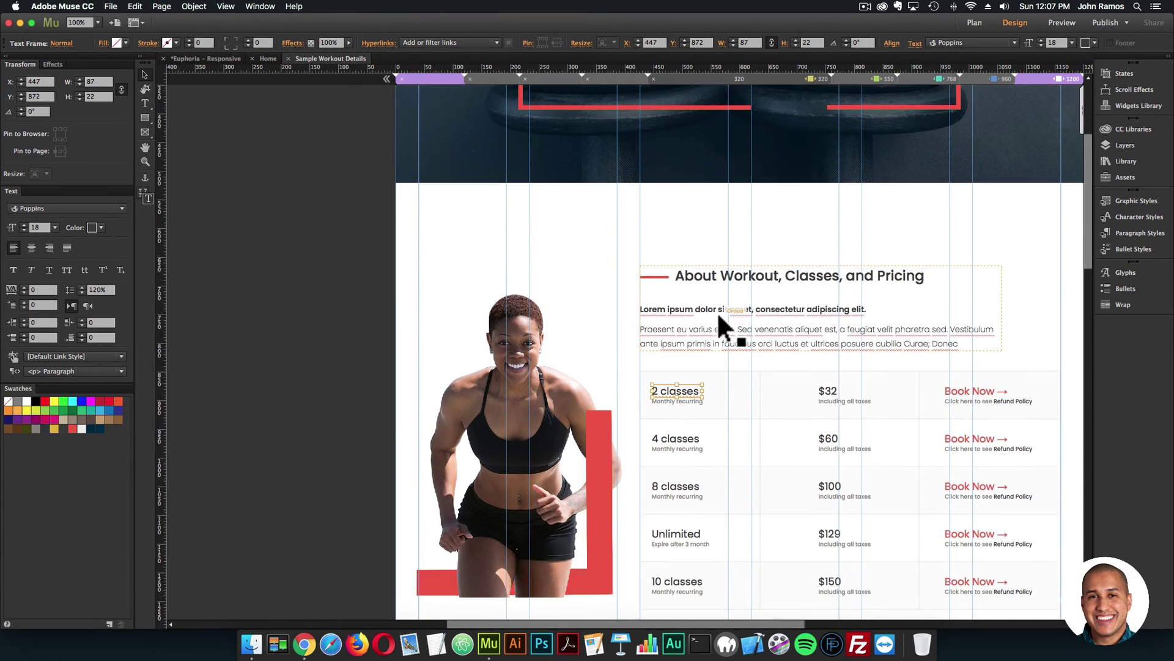
left_click(786, 543)
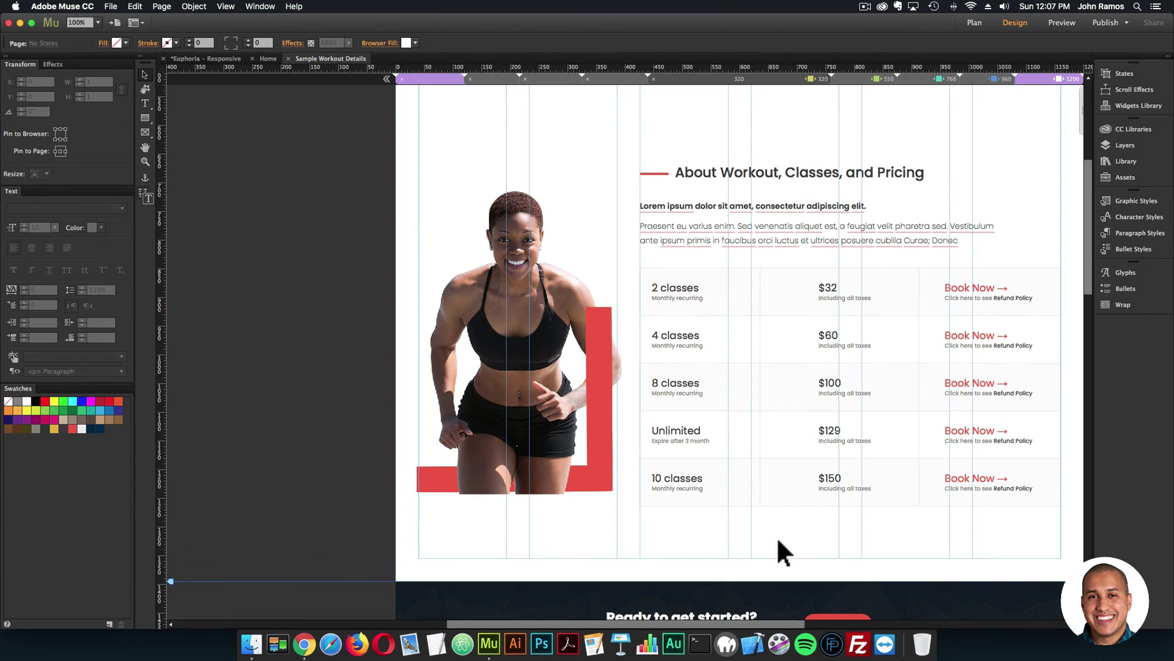
scroll(693, 318, "down", 3)
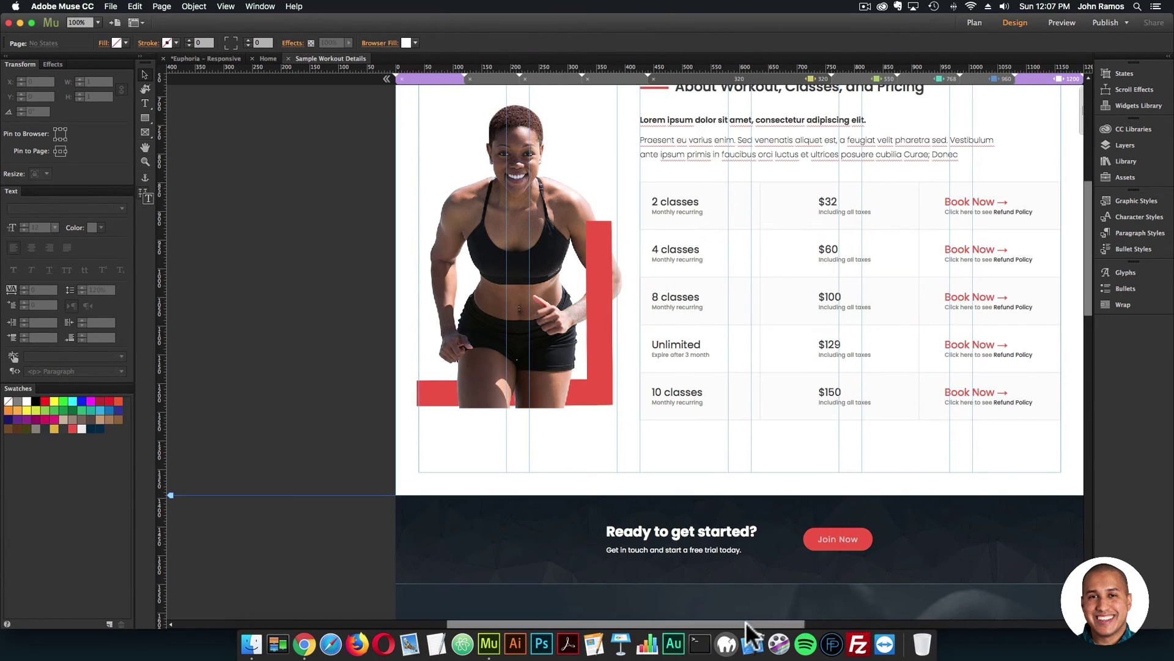
left_click_drag(747, 625, 785, 627)
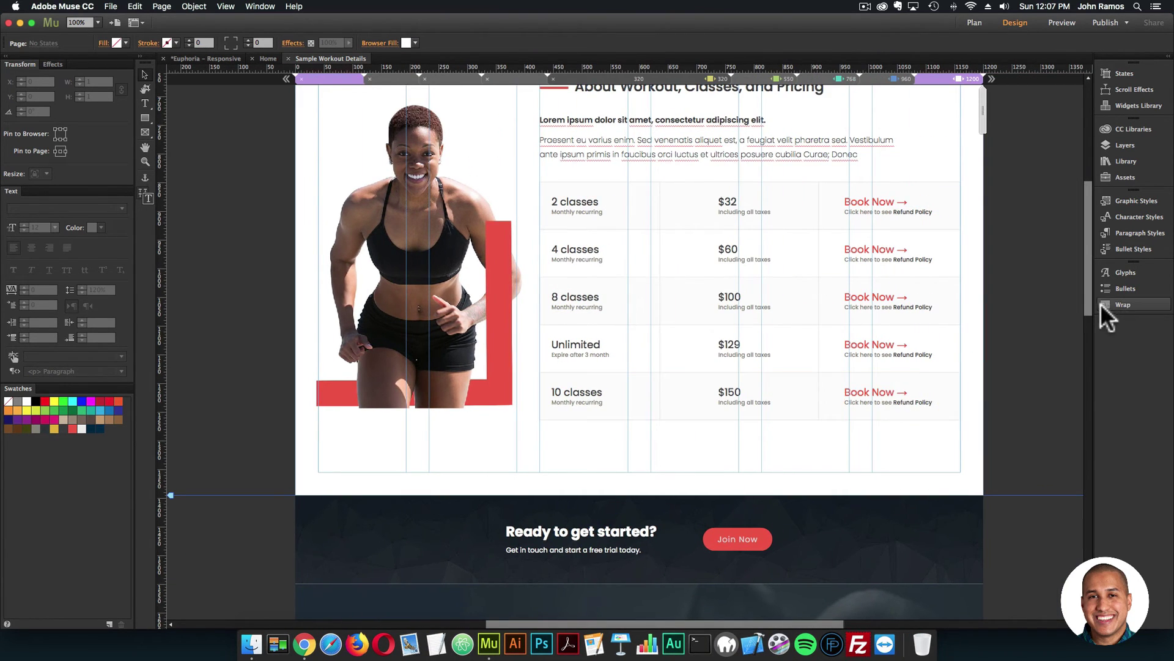
left_click_drag(1088, 292, 1083, 174)
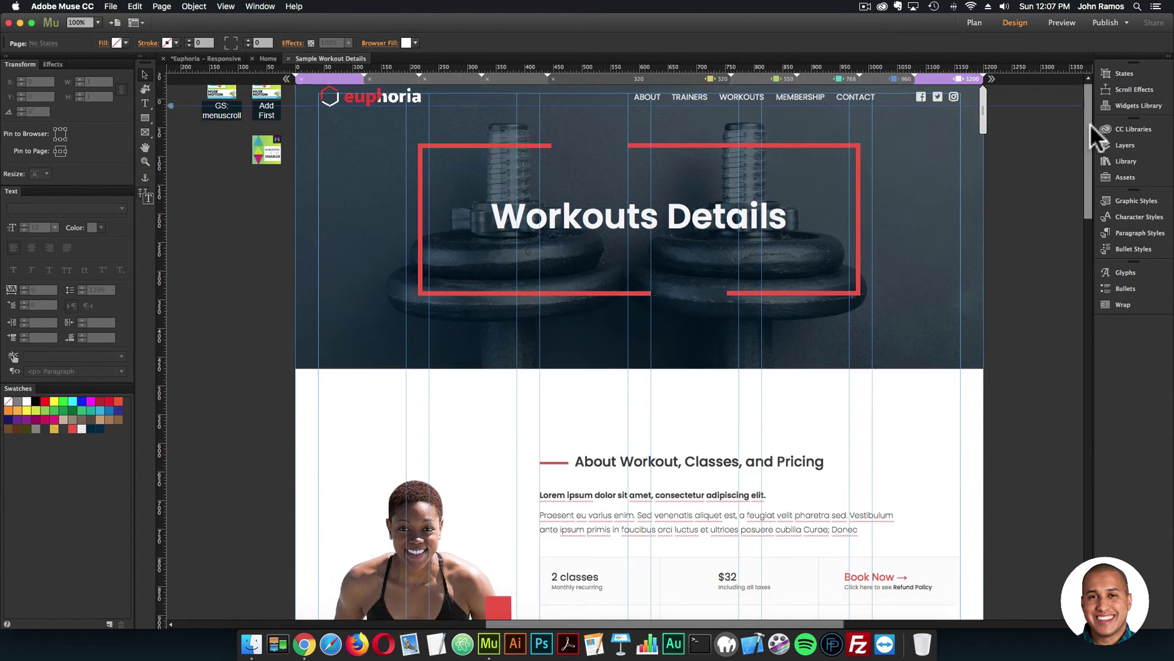
Open the Master page from Plan view at the 768 breakpoint.
left_click(974, 22)
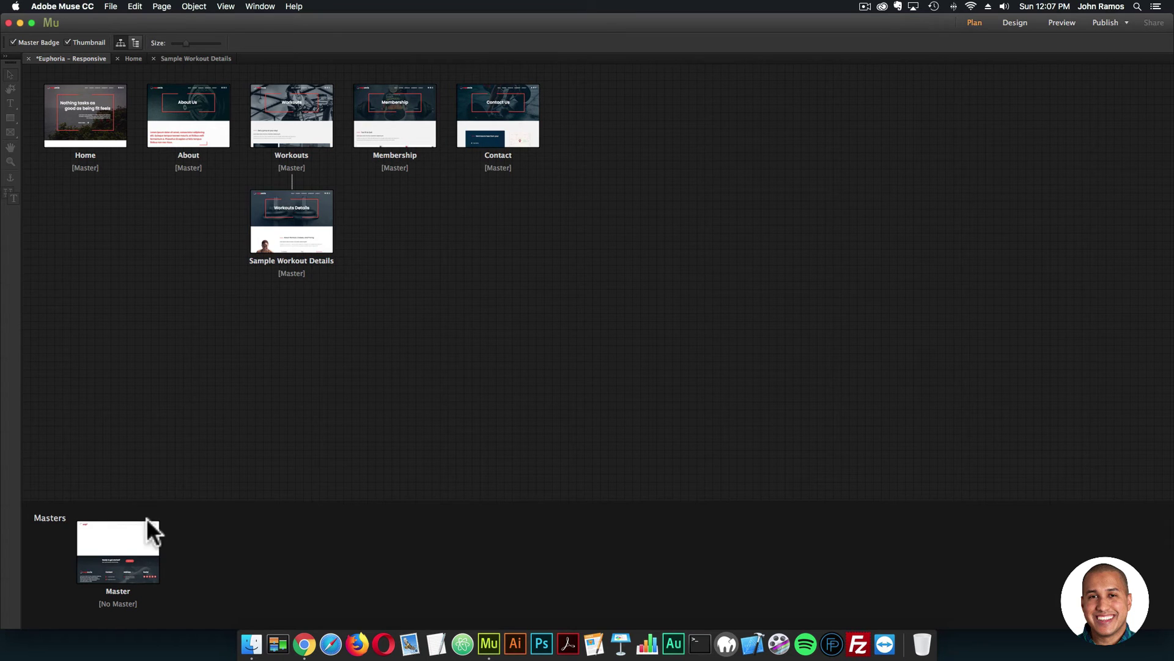
double_click(121, 546)
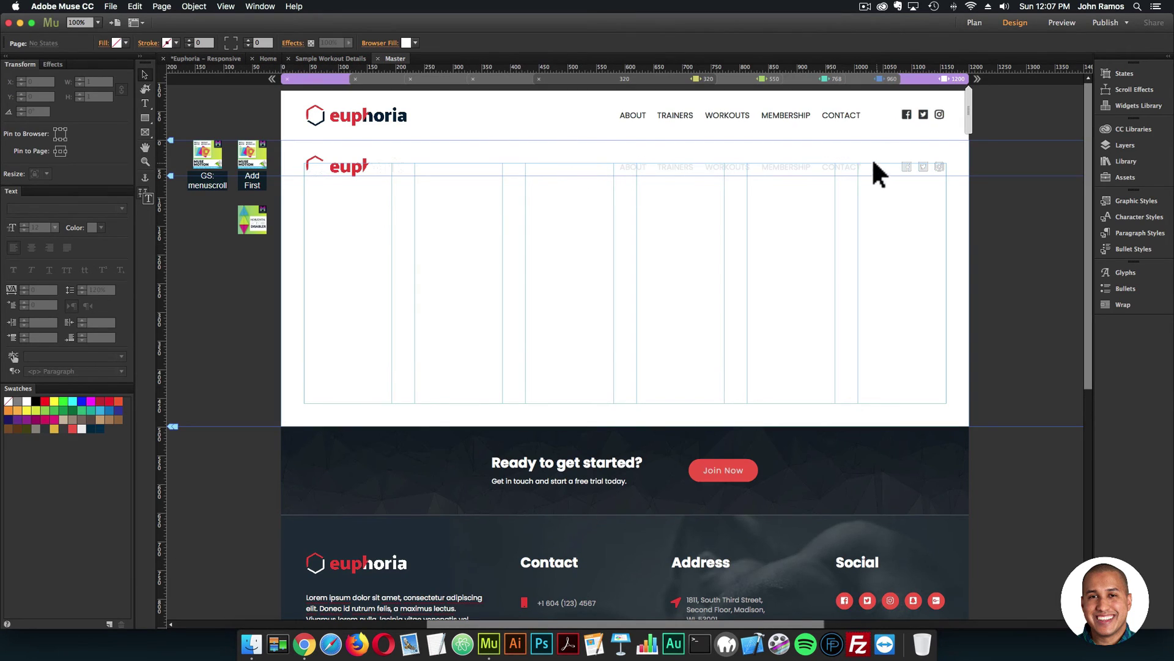
left_click(826, 79)
left_click(874, 79)
left_click(829, 78)
Review the BIG Menu widget's Menu Items links and Menu Styling settings.
left_click(808, 167)
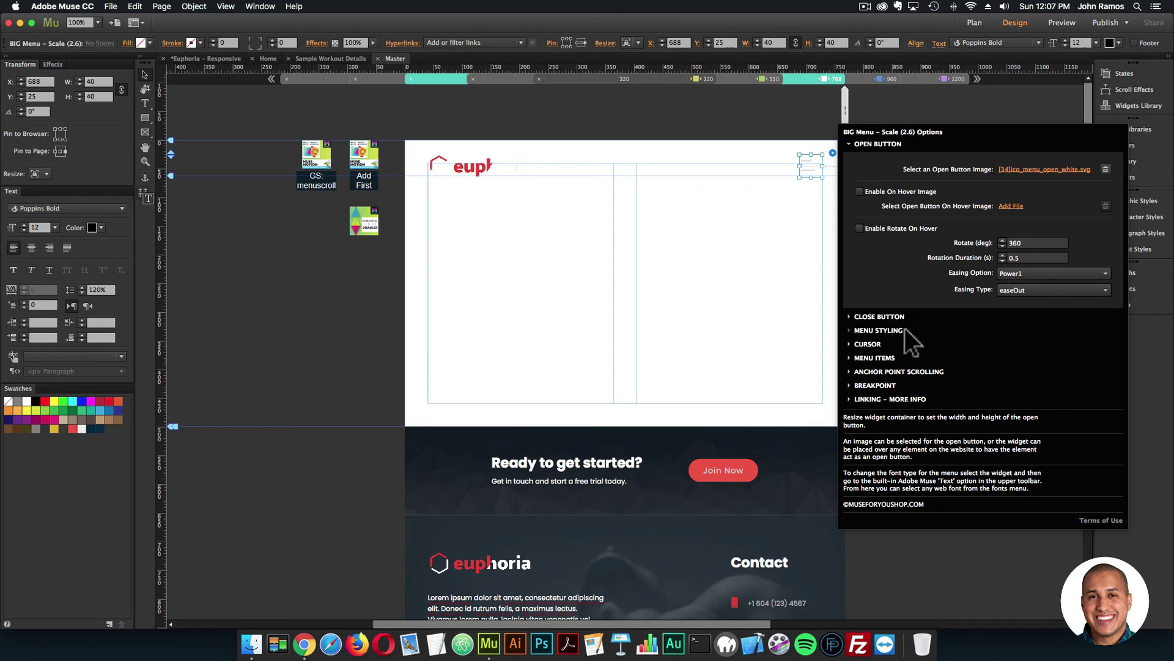
left_click(878, 358)
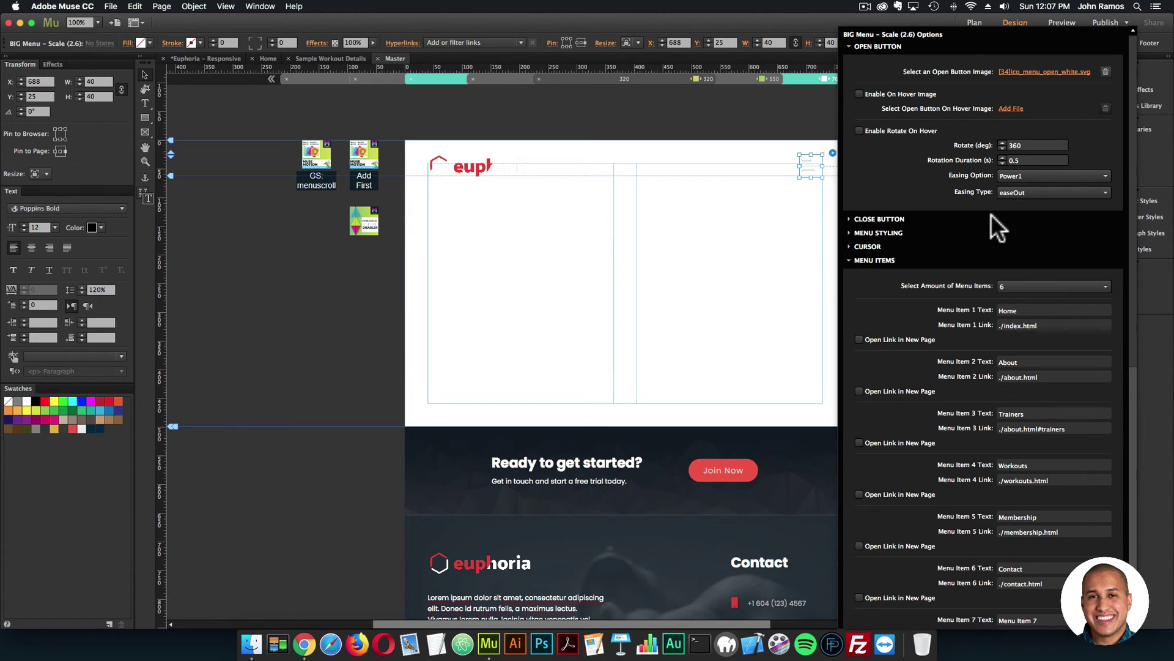
left_click(858, 259)
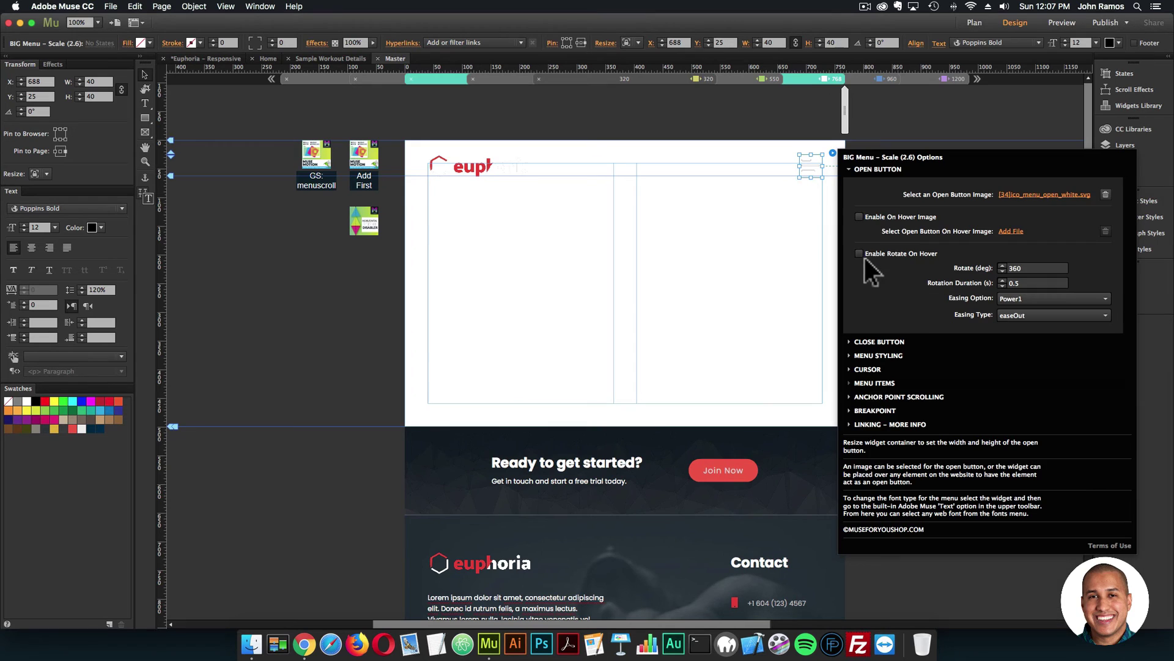
left_click(878, 355)
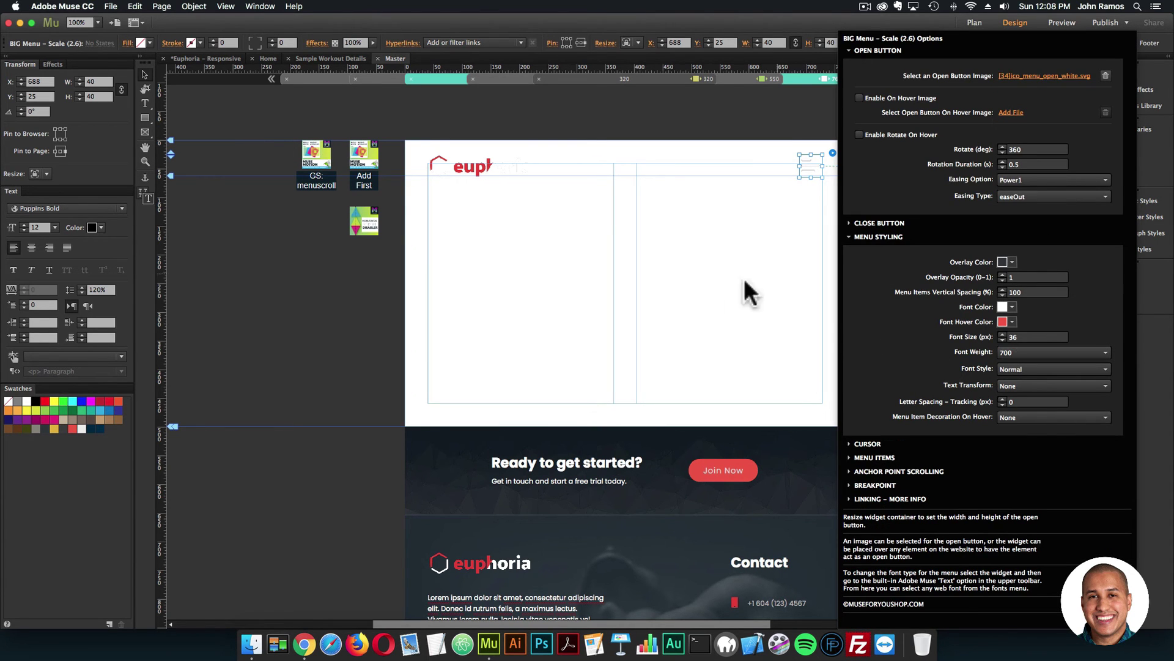
left_click(656, 314)
Switch the Master page to the 1200 breakpoint and select the Join Now button.
left_click(720, 468)
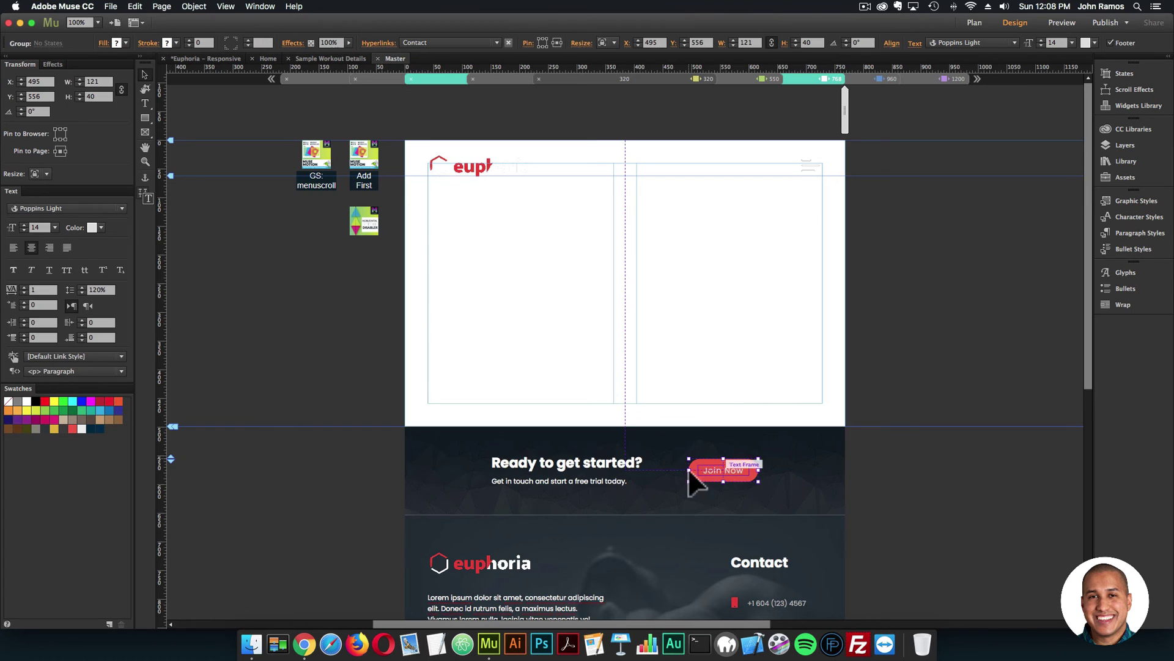
left_click(945, 78)
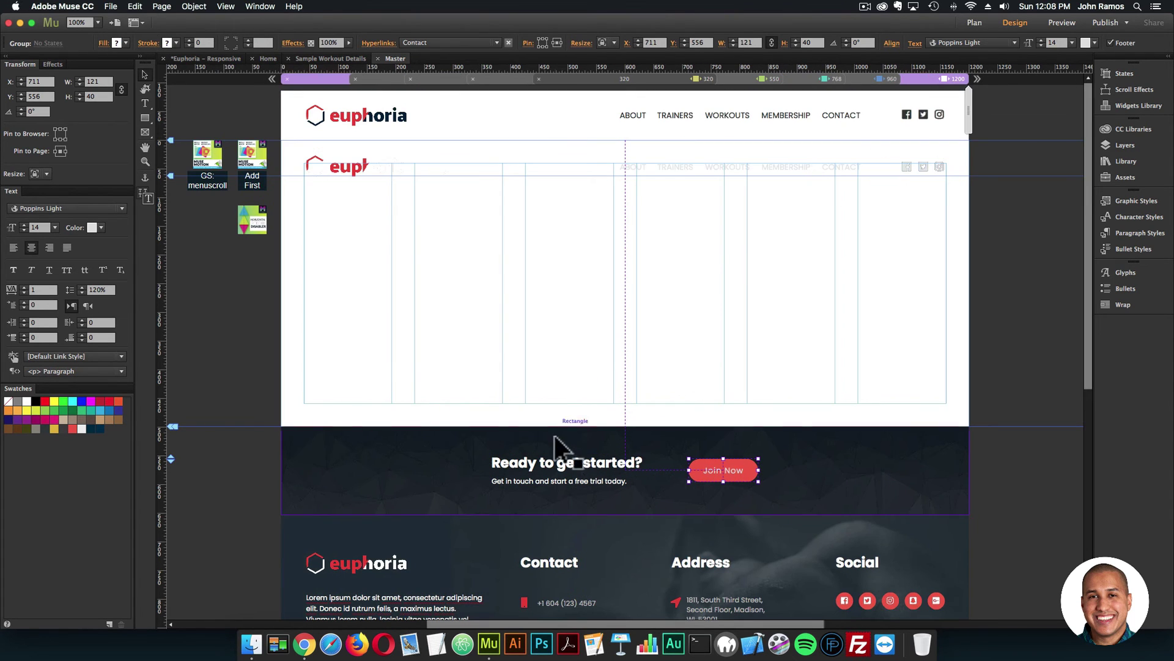
left_click(569, 477)
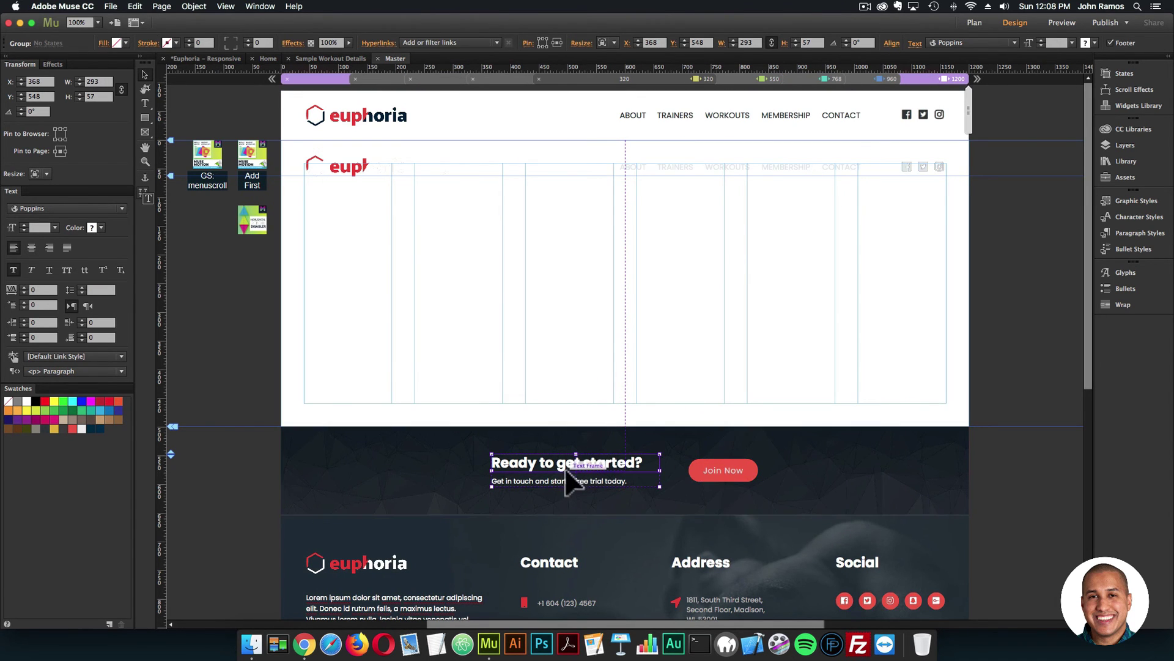
left_click(722, 470)
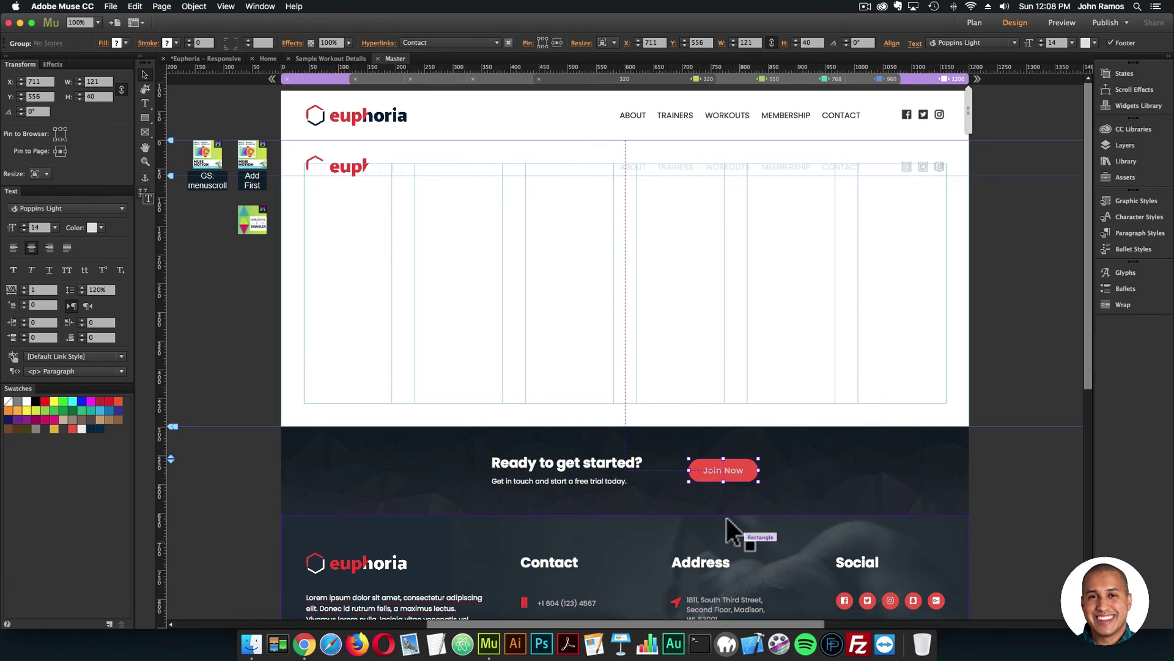
scroll(739, 540, "down", 5)
Check the Hyperlinks setting on the footer's Facebook and fourth social icons.
left_click(844, 477)
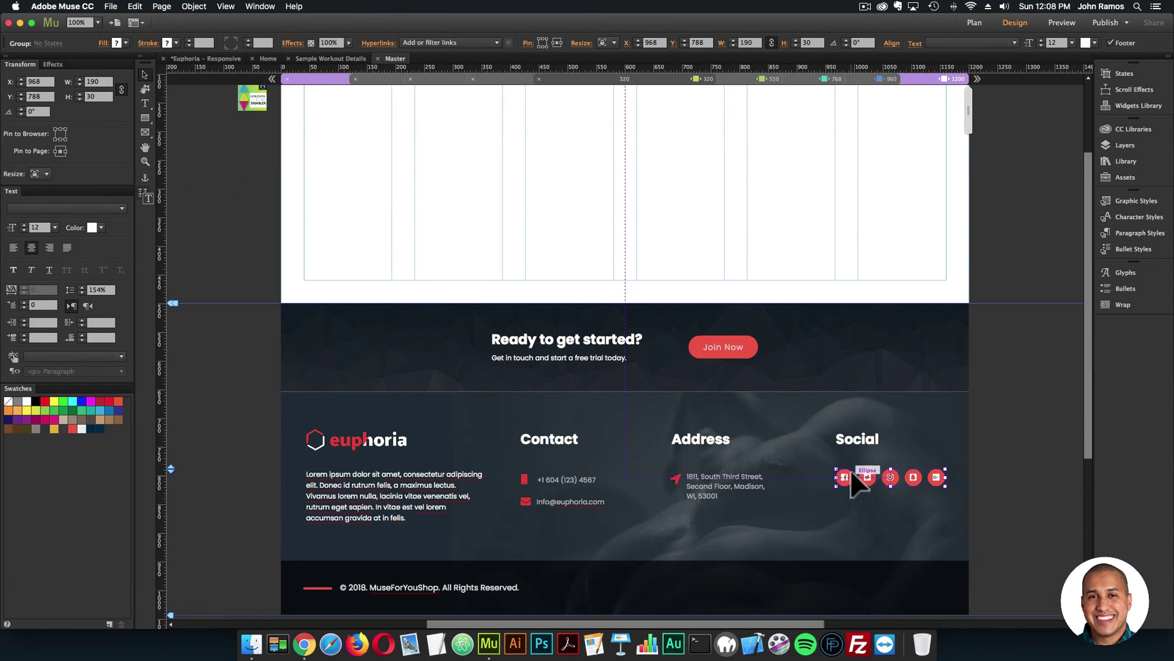
left_click(845, 476)
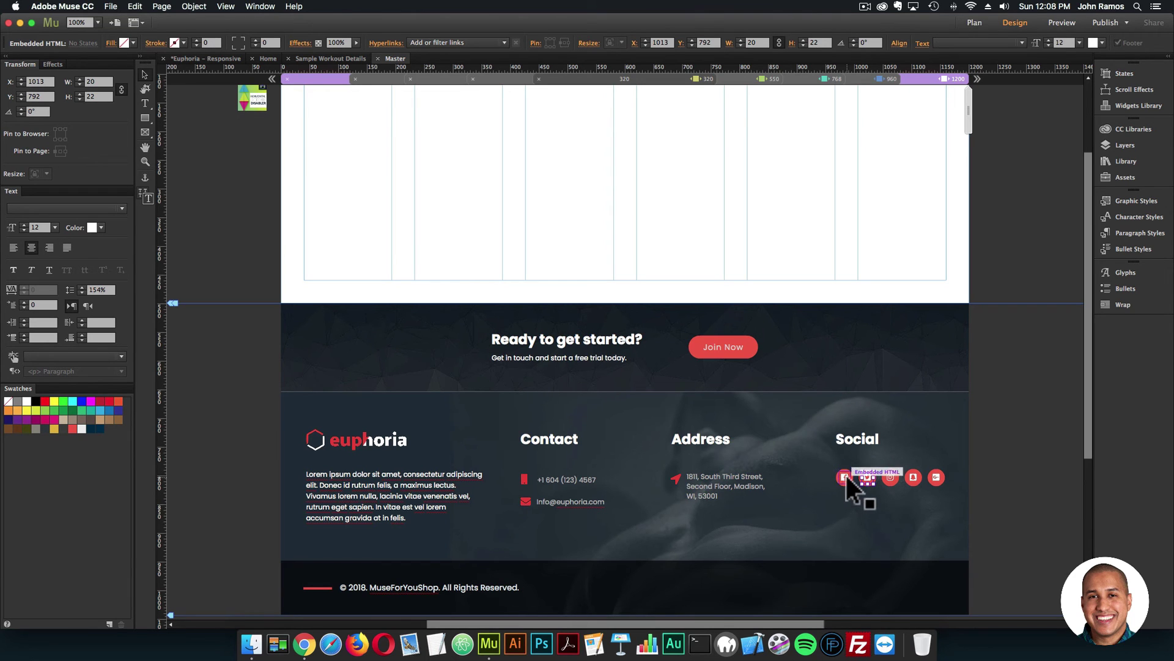
left_click(482, 42)
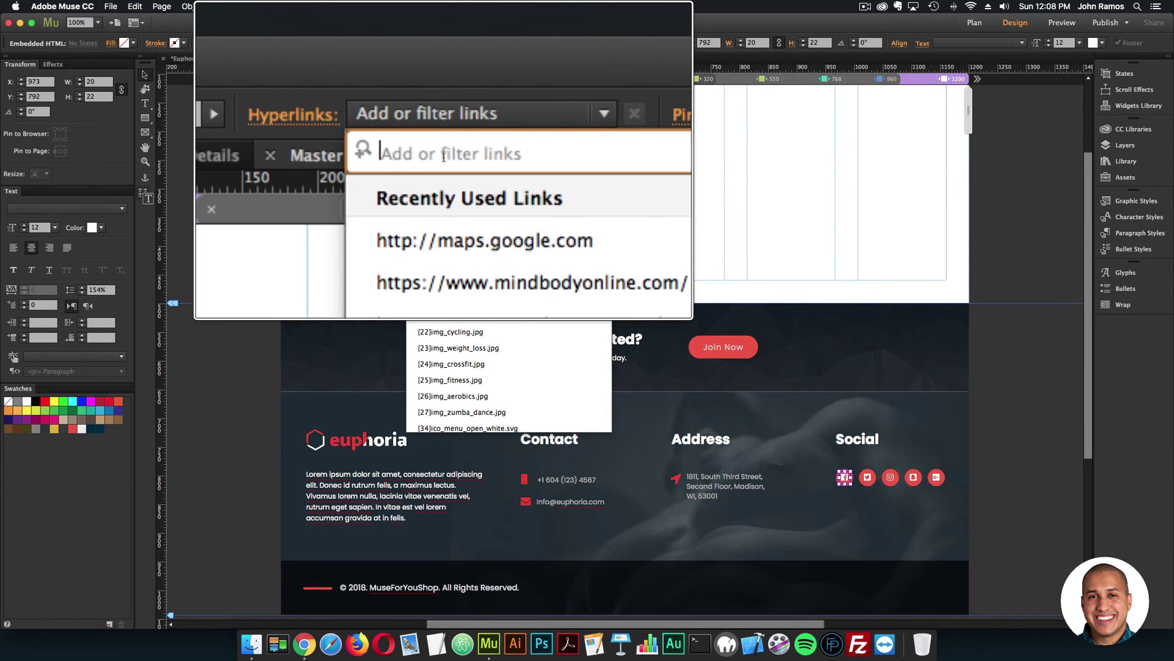
left_click(857, 476)
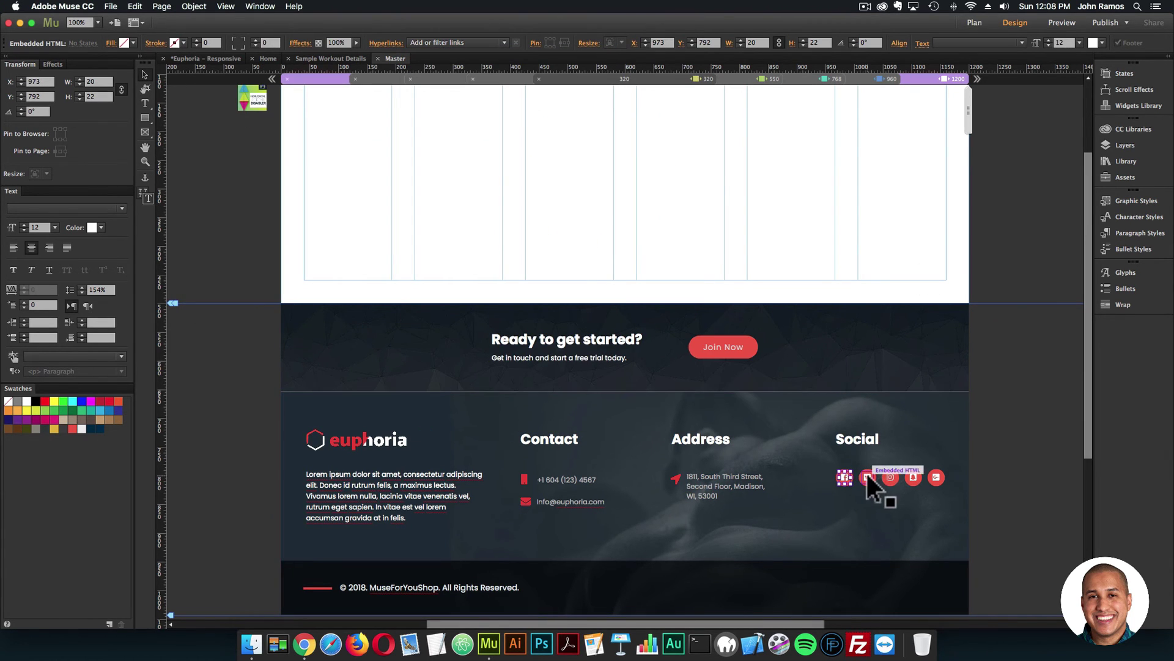
left_click(913, 477)
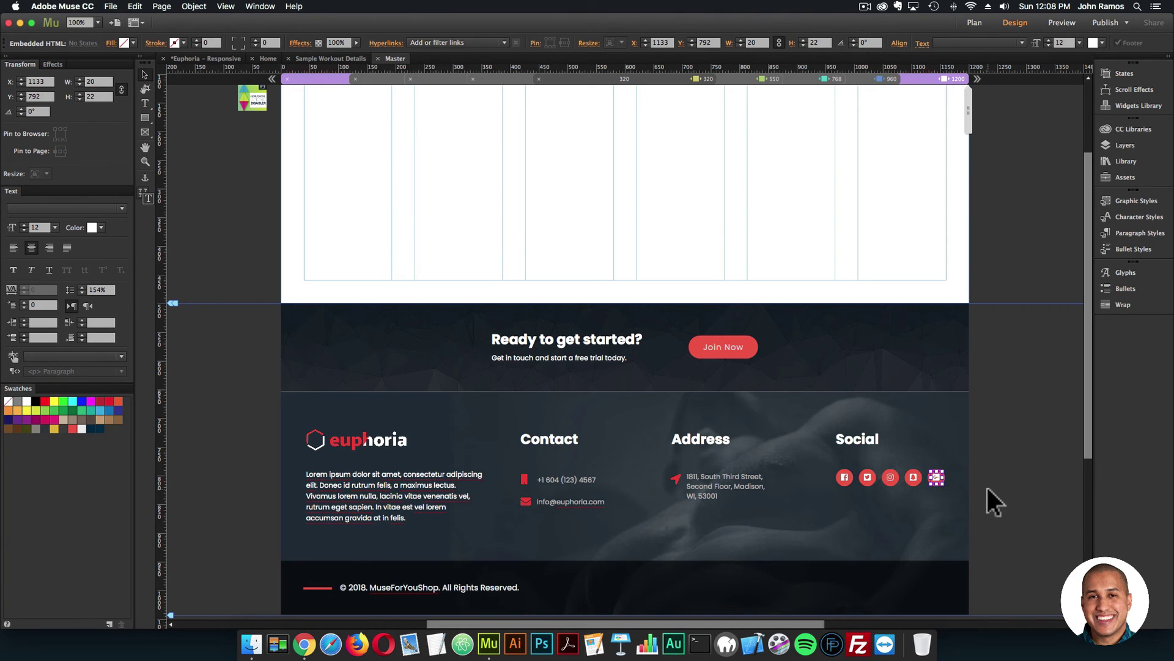
left_click(982, 516)
scroll(970, 482, "down", 4)
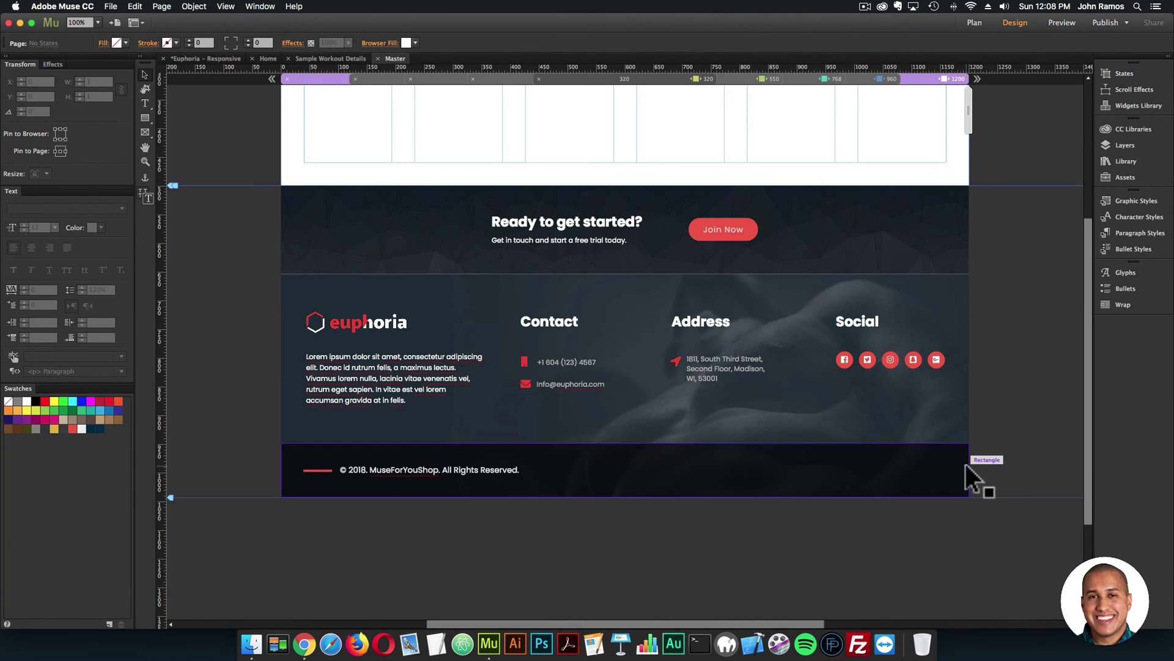
scroll(972, 478, "up", 8)
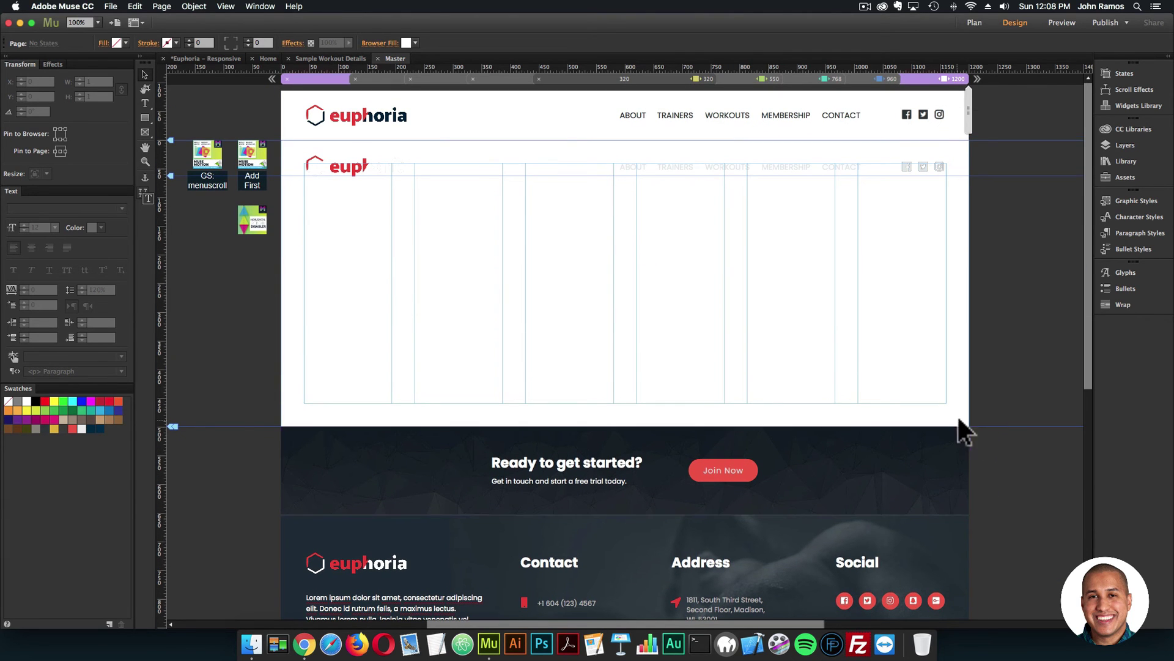